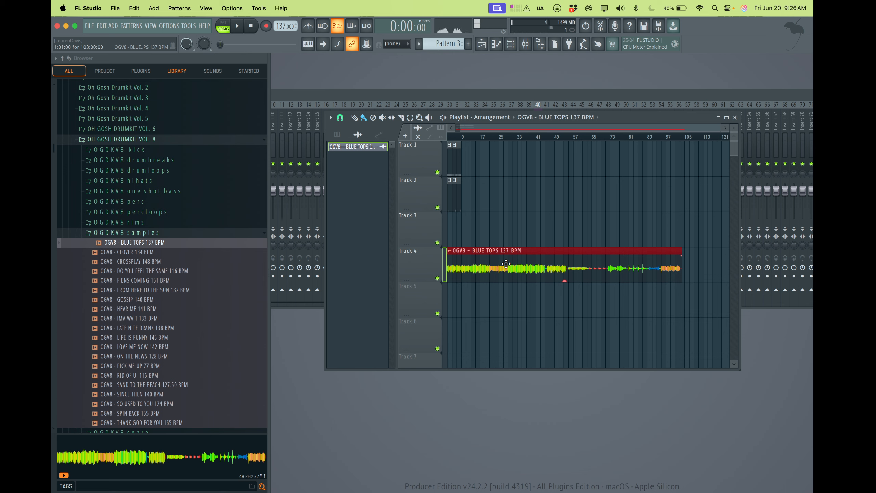
Step: Set the BLUE TOPS audio clip's time-stretching mode to Stretch and close its channel settings
double_click(506, 264)
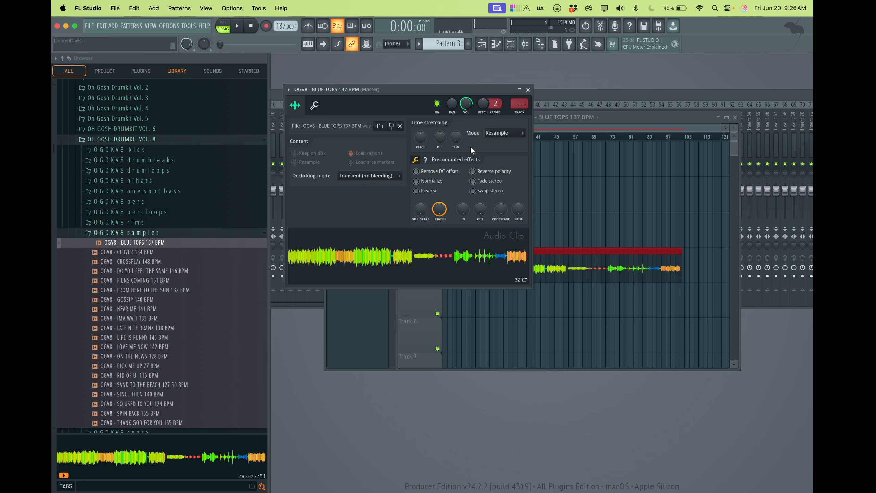
left_click(501, 136)
left_click(497, 156)
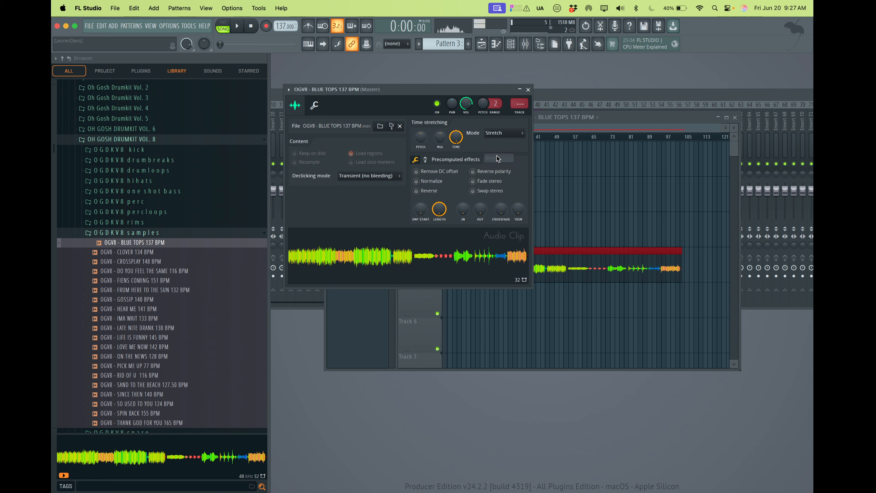
left_click(528, 89)
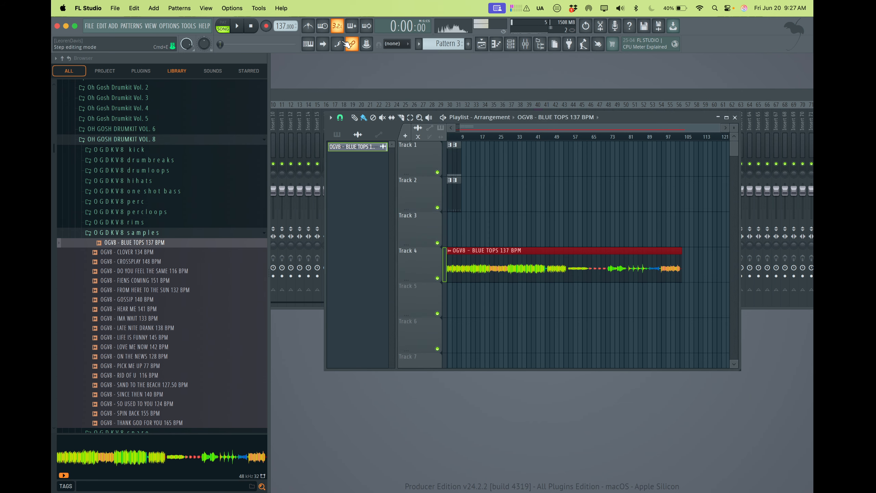
Step: Try the project tempo at 276 BPM and play the arrangement with the stretched sample
left_click_drag(285, 26, 285, 44)
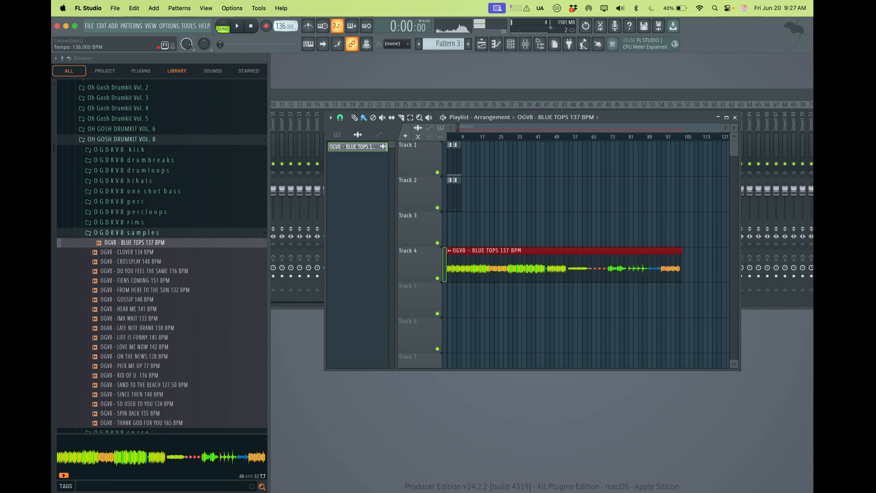
left_click_drag(285, 27, 285, 19)
key("space")
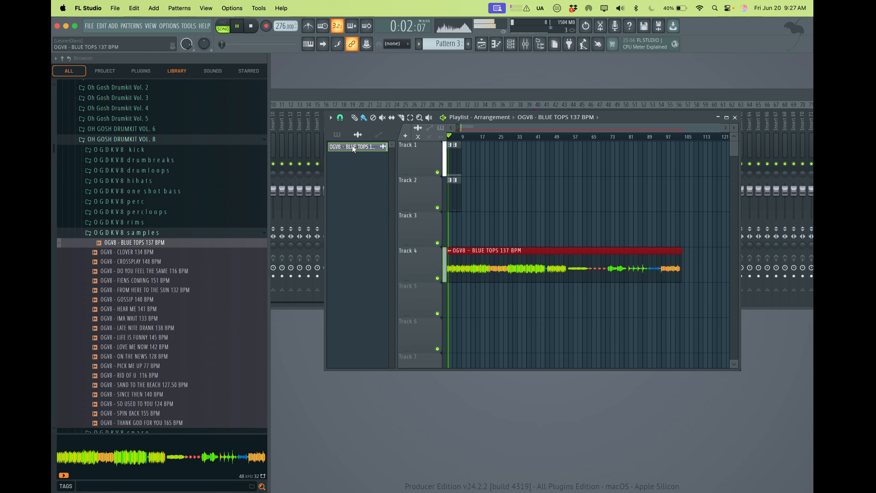
key("space")
scroll(414, 232, "up", 3)
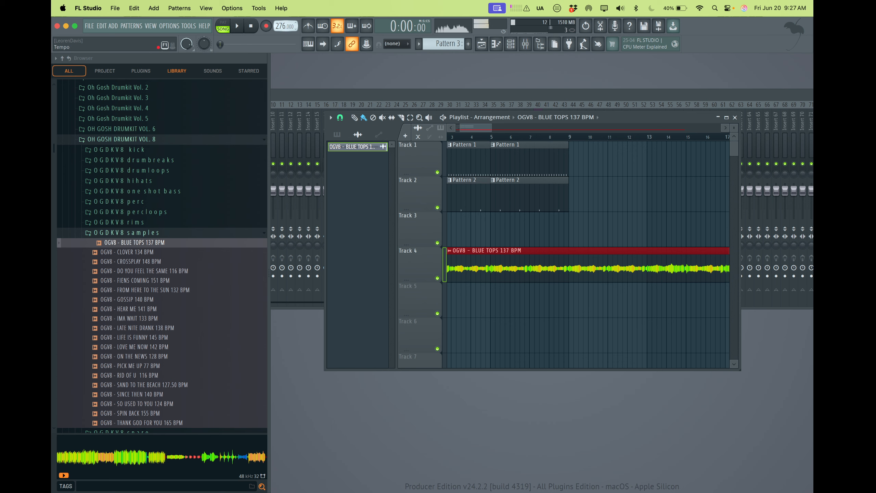
Step: Set the project tempo to 130 BPM and play the arrangement from the start
left_click_drag(285, 26, 285, 60)
left_click_drag(283, 26, 283, 25)
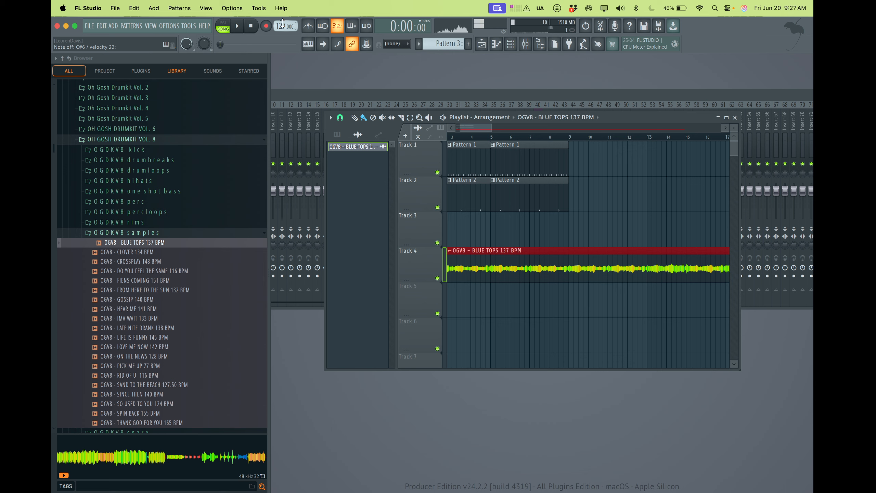
scroll(282, 24, "up", 5)
key("space")
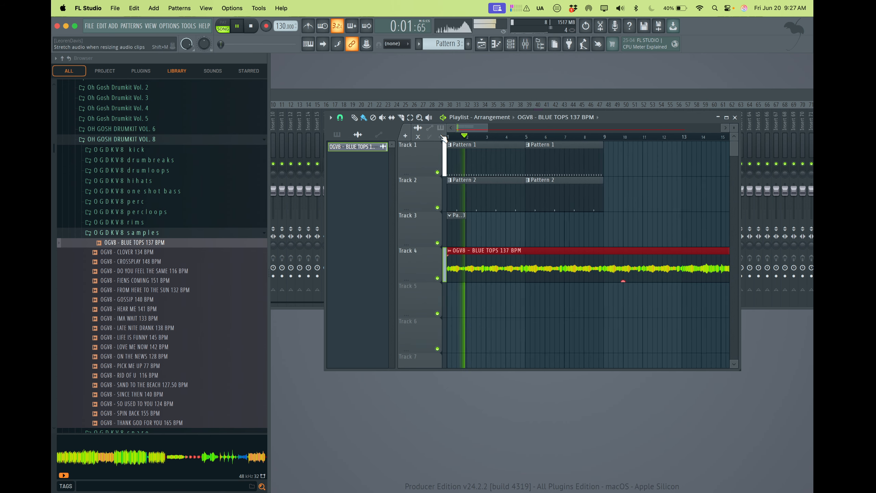
Step: Switch the playlist's clip picker to patterns, then show all channels in the channel rack and stop playback
left_click(337, 134)
key("F6")
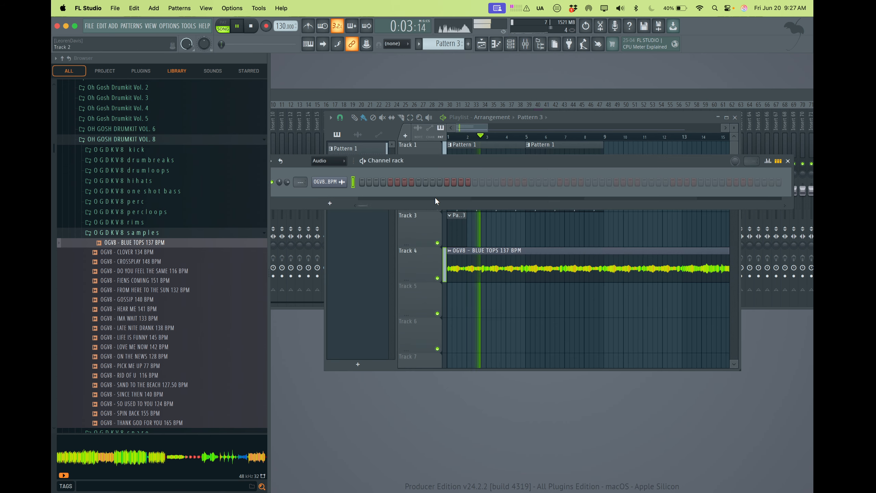
left_click(341, 162)
left_click(322, 171)
key("space")
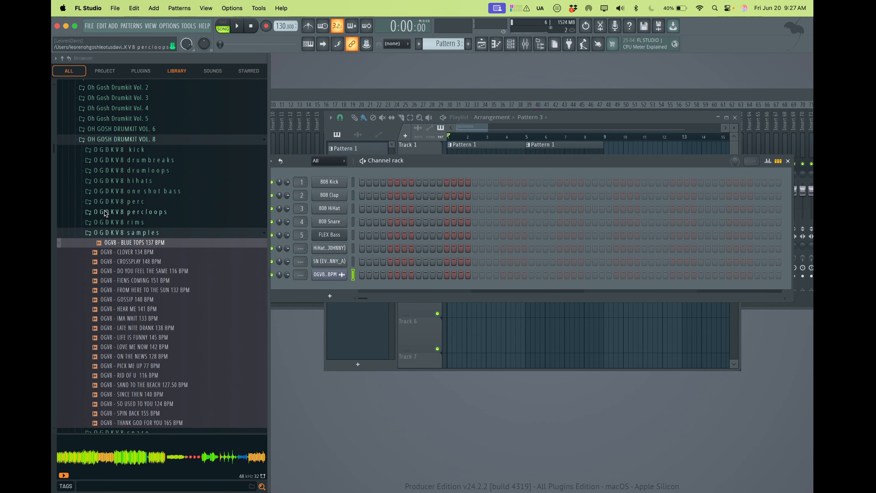
Step: Add the 808 (EVIL-JOHNNY) (C) sample from the EVIL JOHNNY drum kit's 808s folder as a channel above FLEX Bass and audition it
left_click(119, 139)
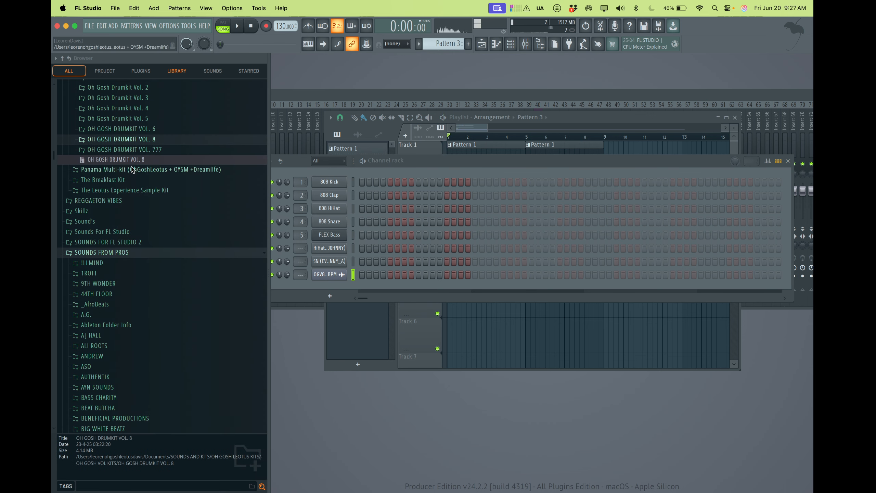
scroll(133, 169, "down", 15)
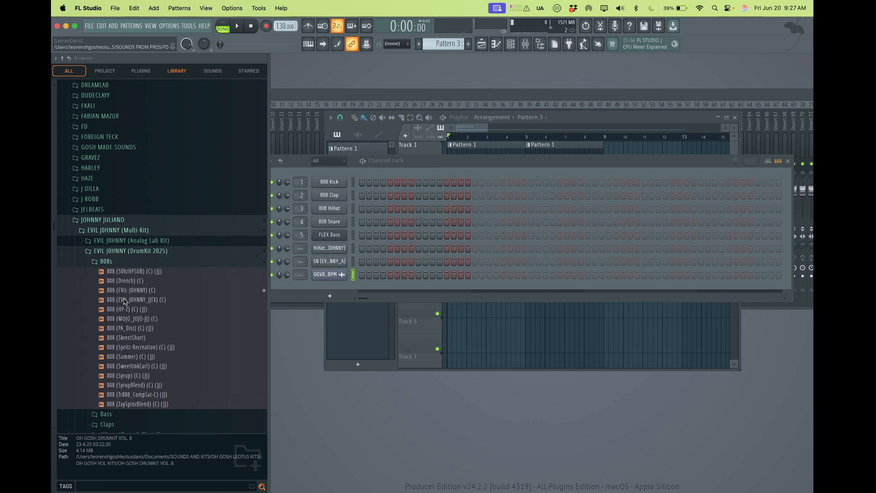
scroll(125, 301, "down", 1)
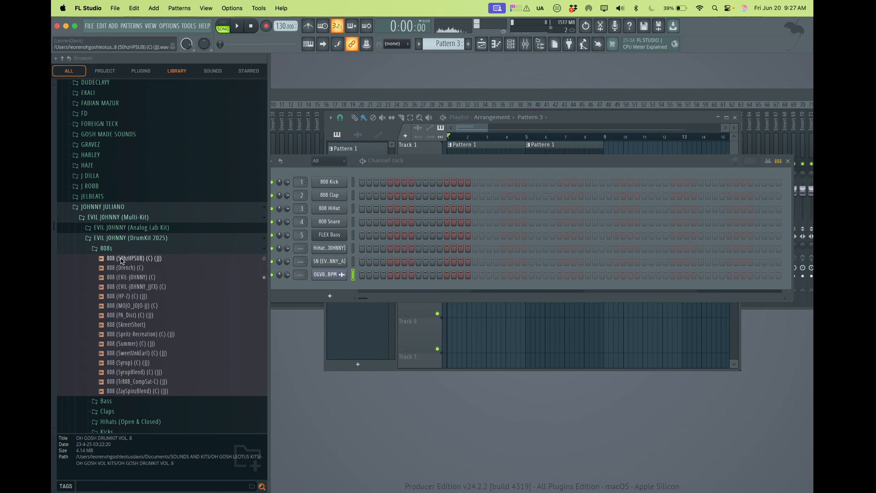
left_click(122, 277)
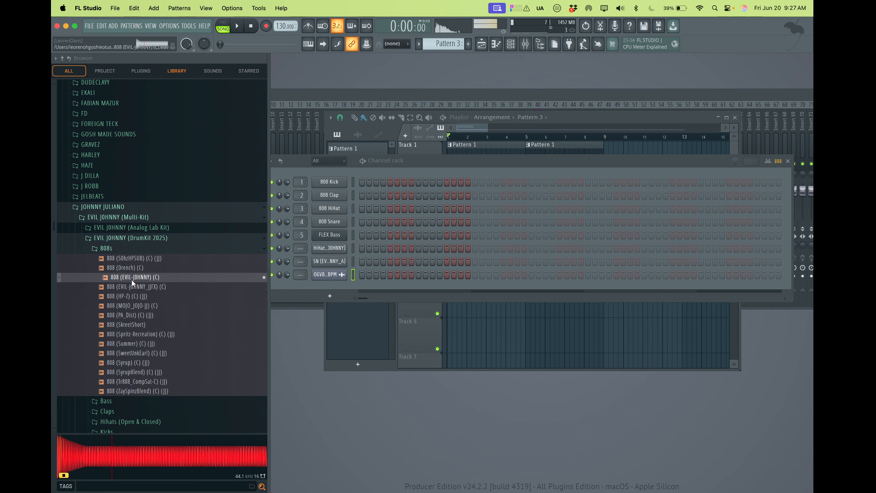
left_click_drag(131, 279, 339, 233)
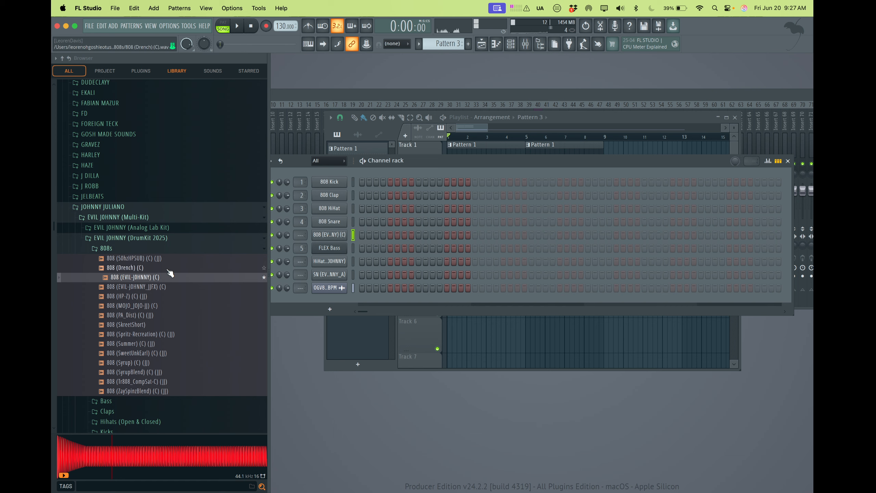
left_click(163, 279)
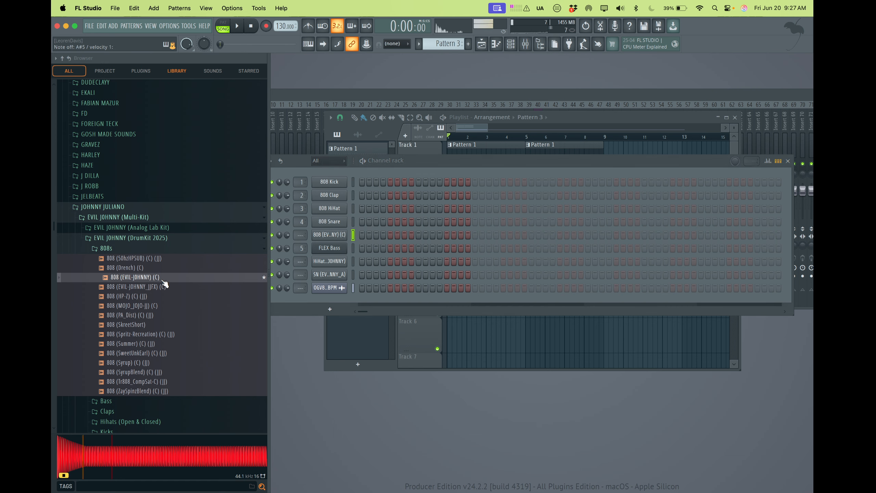
Step: Enable the new 808 channel's volume envelope with 0% attack and the release at its minimum
key("F5")
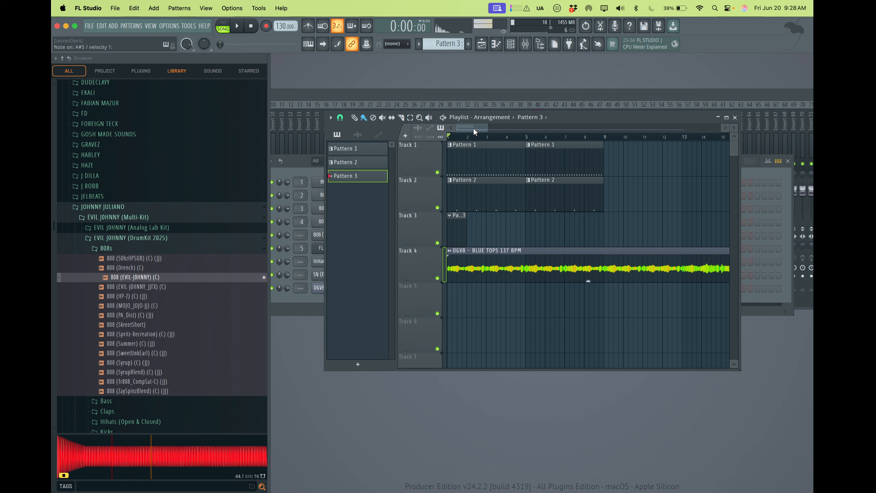
key("F6")
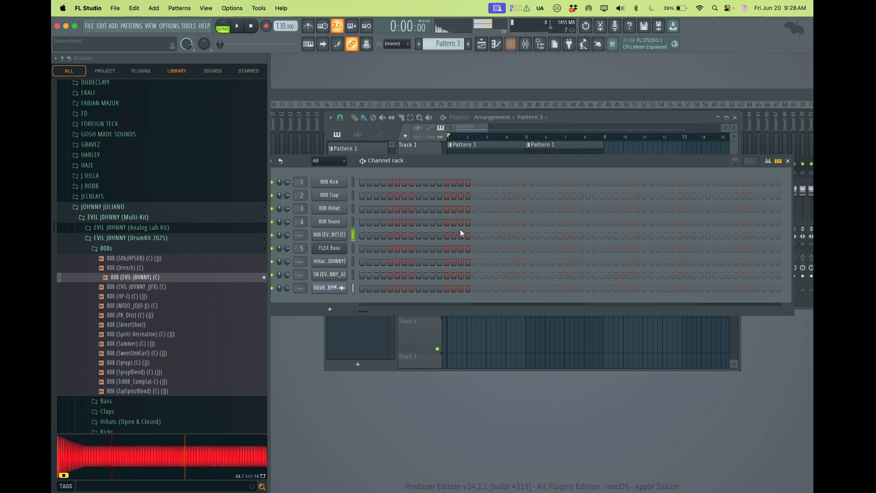
left_click(340, 235)
left_click(369, 217)
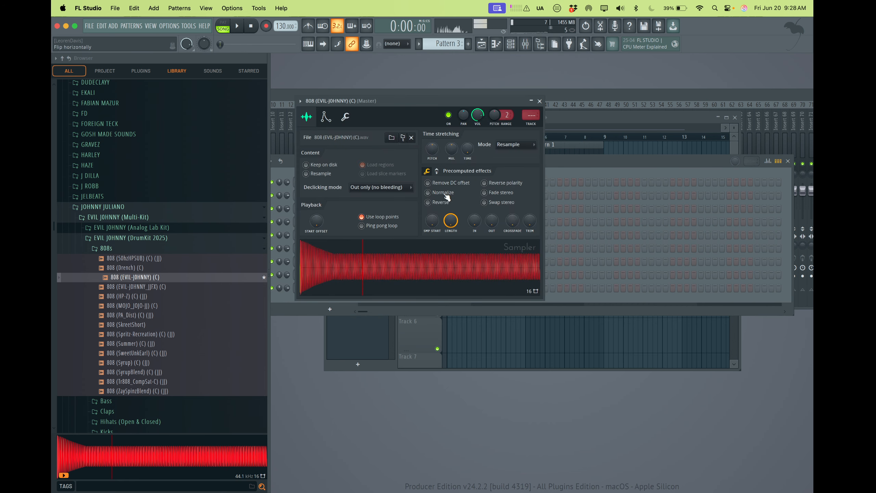
left_click(325, 116)
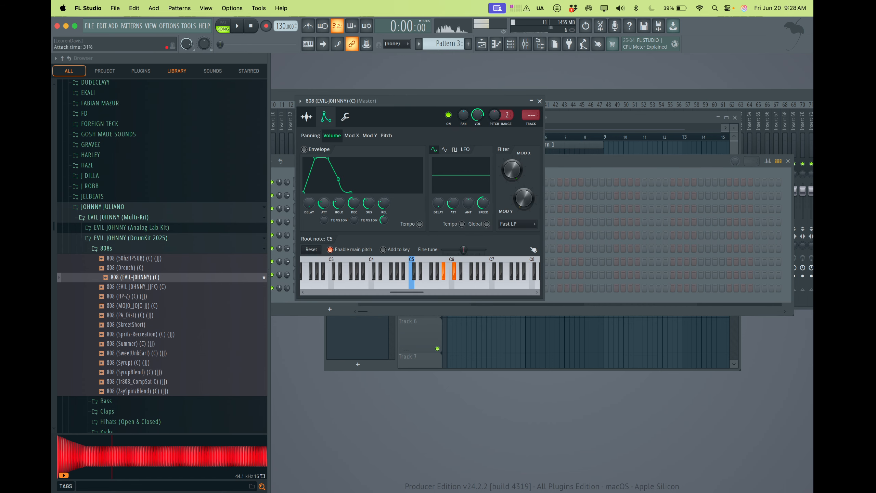
left_click_drag(323, 203, 323, 224)
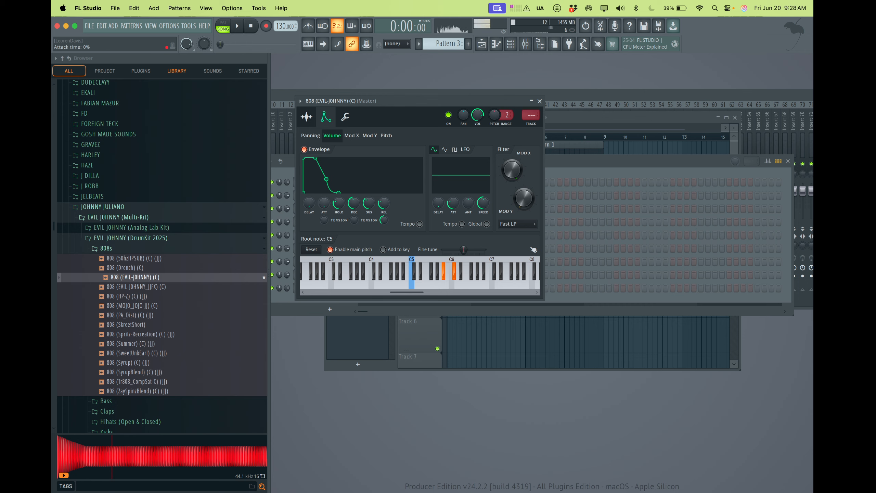
left_click_drag(338, 191, 326, 191)
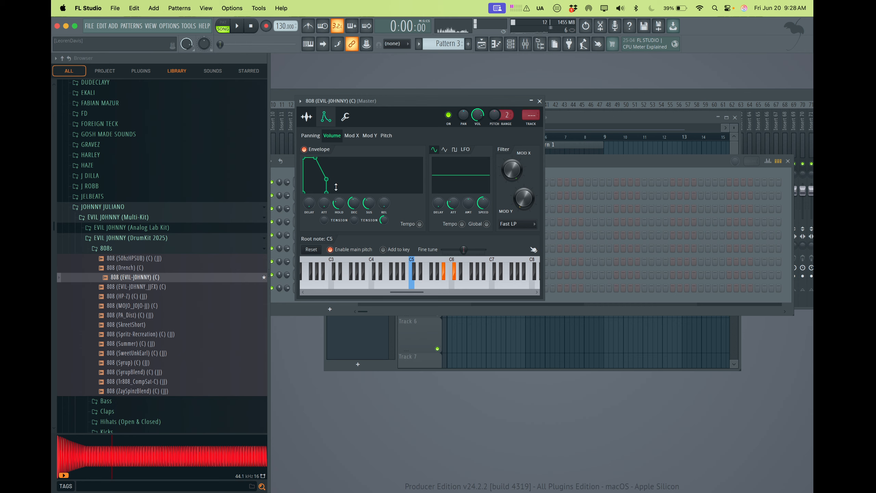
left_click(539, 101)
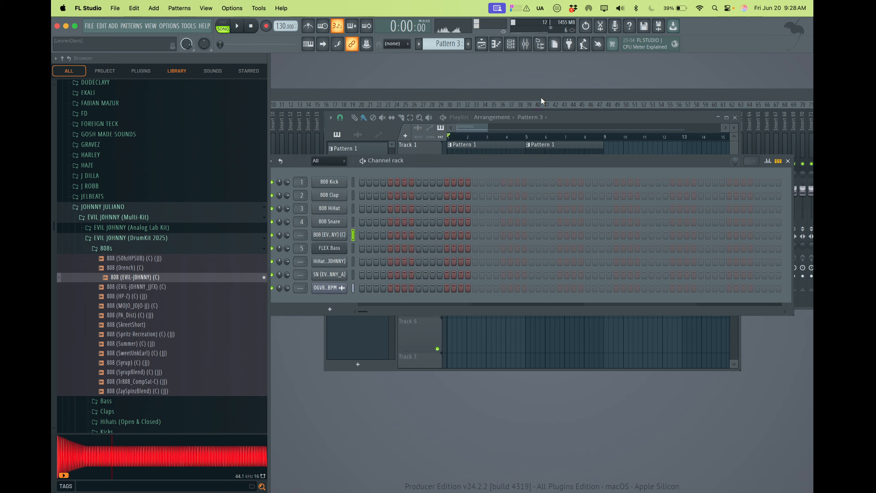
Step: Open the piano roll of the 808 (EVIL-JOHNNY) (C) channel at the octave around C5
right_click(326, 237)
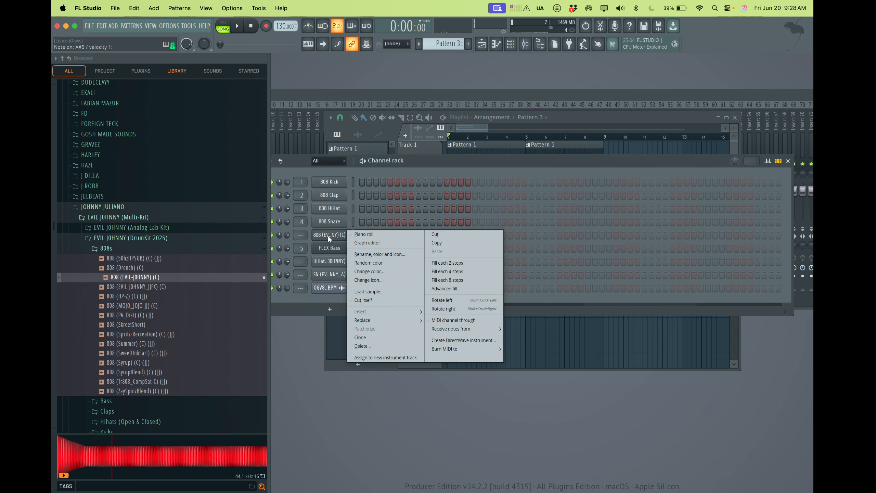
left_click(358, 235)
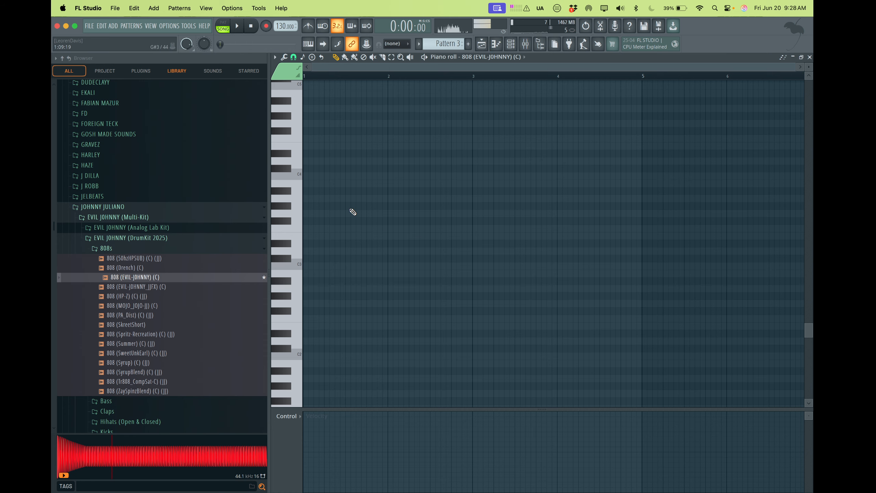
scroll(317, 182, "up", 10)
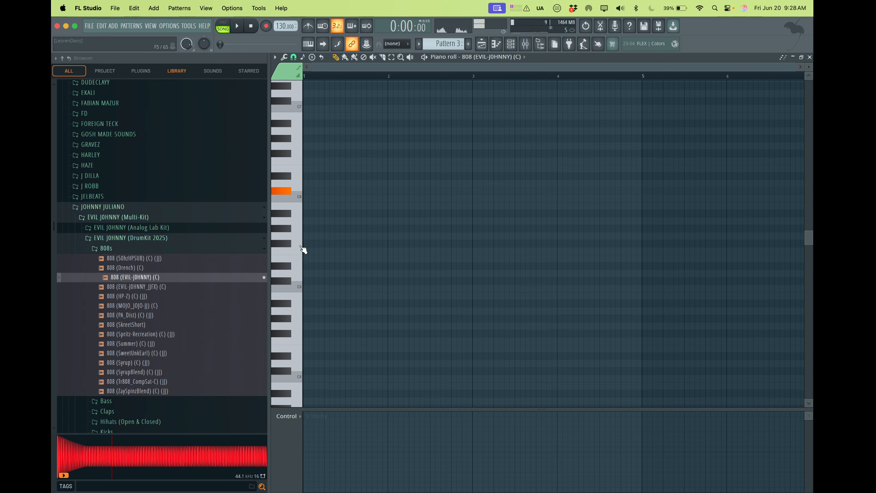
Step: Try a long G5 note at the start of bar 1, switch to the Paint tool and erase the note
left_click(309, 287)
left_click_drag(313, 288, 351, 240)
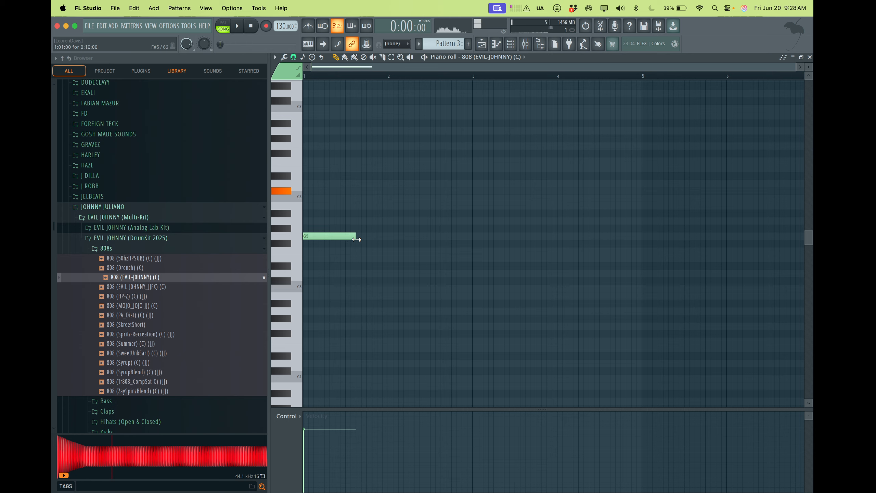
key("b")
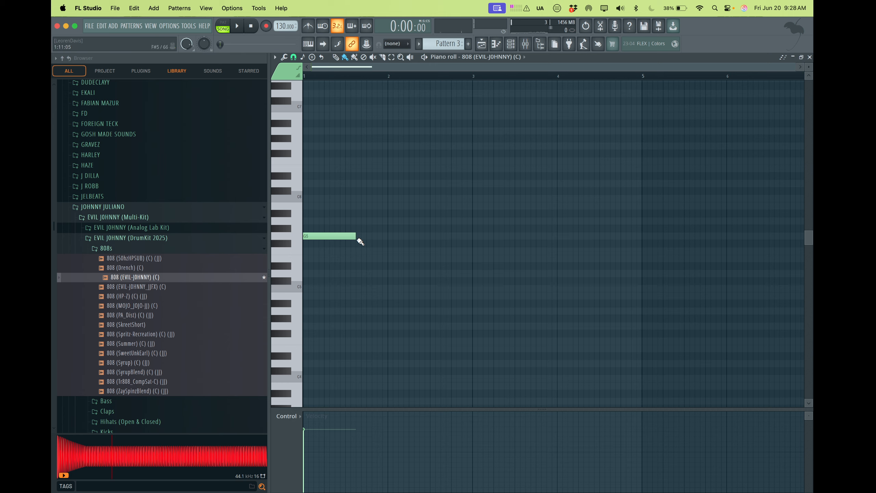
left_click(350, 237)
right_click(348, 238)
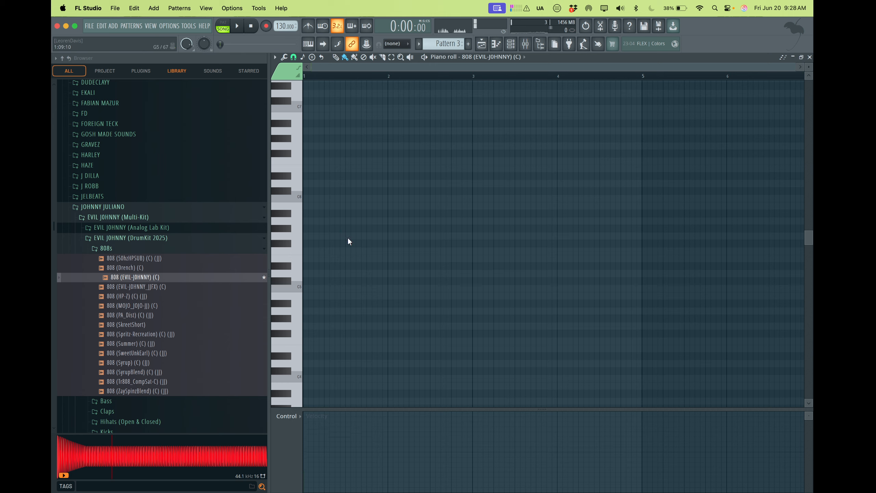
Step: Place a G5 note at the start of bar 1, shorten it to one step and play it against the arrangement
key("space")
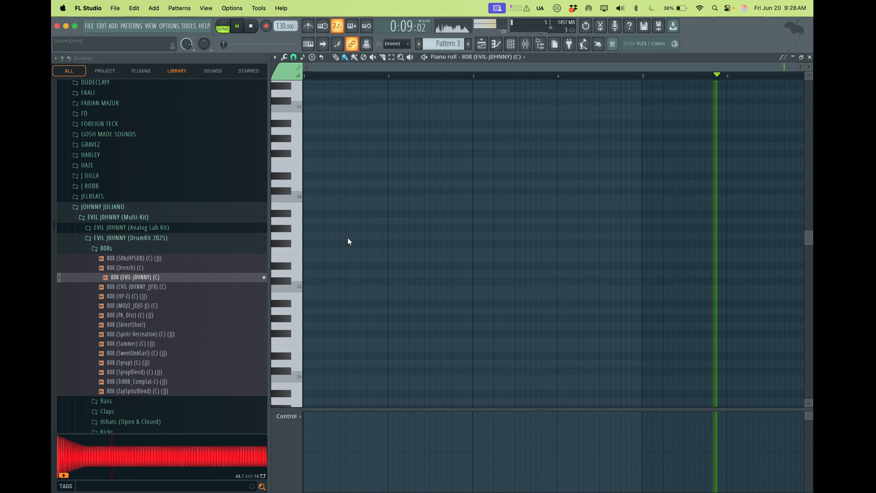
key("space")
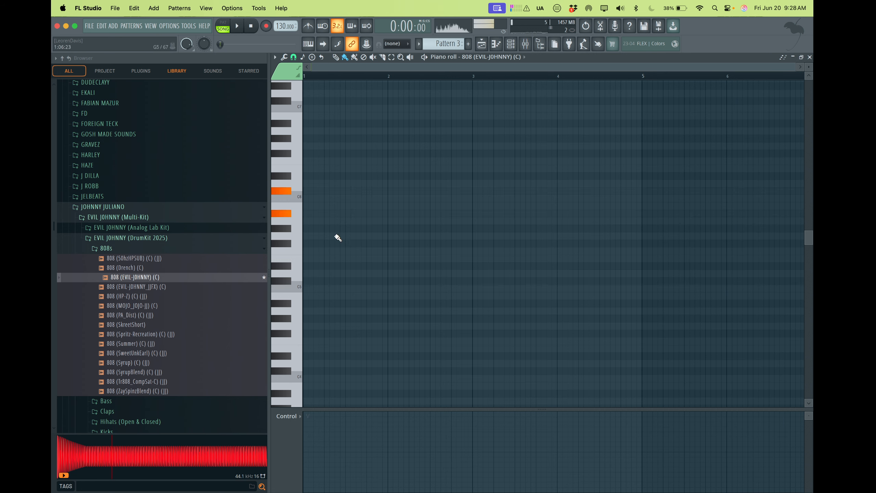
left_click(309, 237)
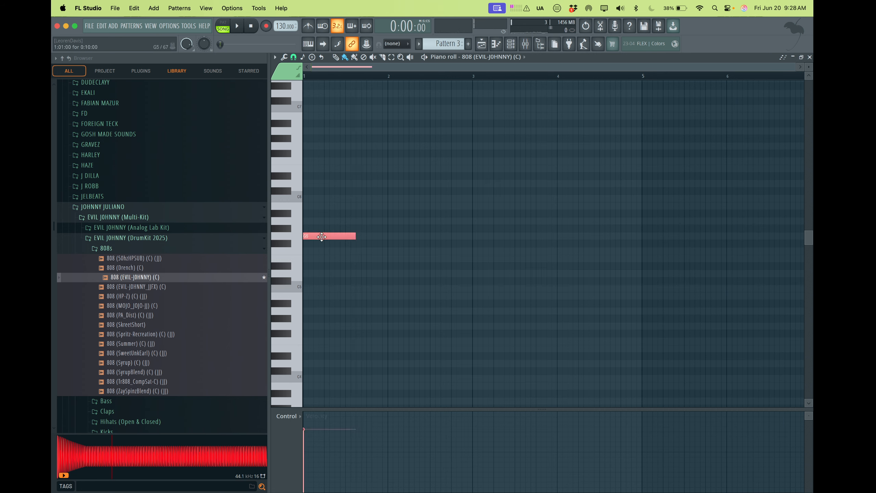
key("shift+d")
key("space")
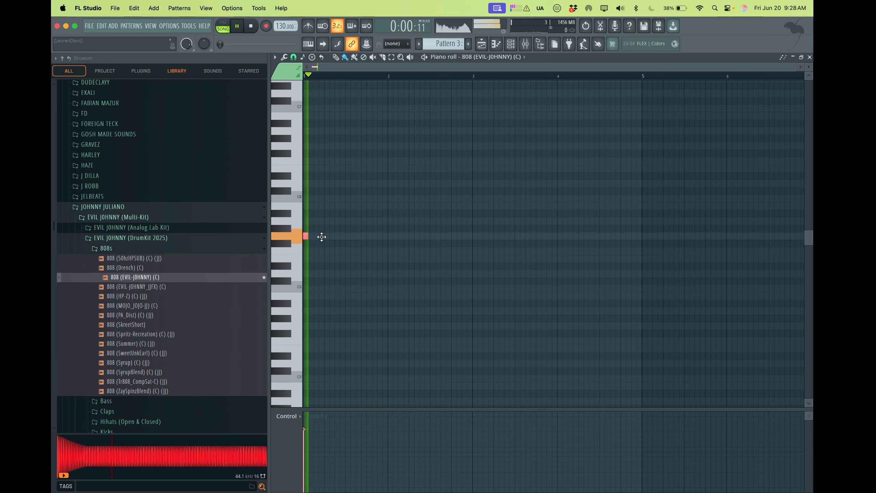
key("space")
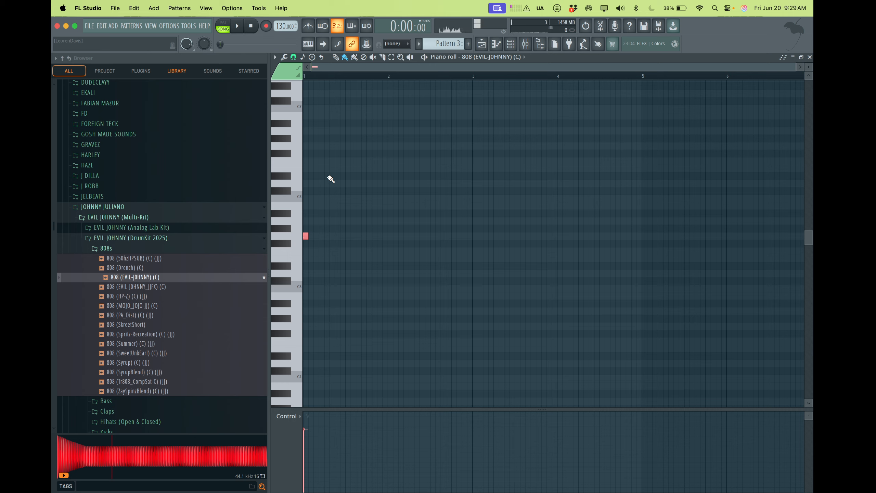
key("space")
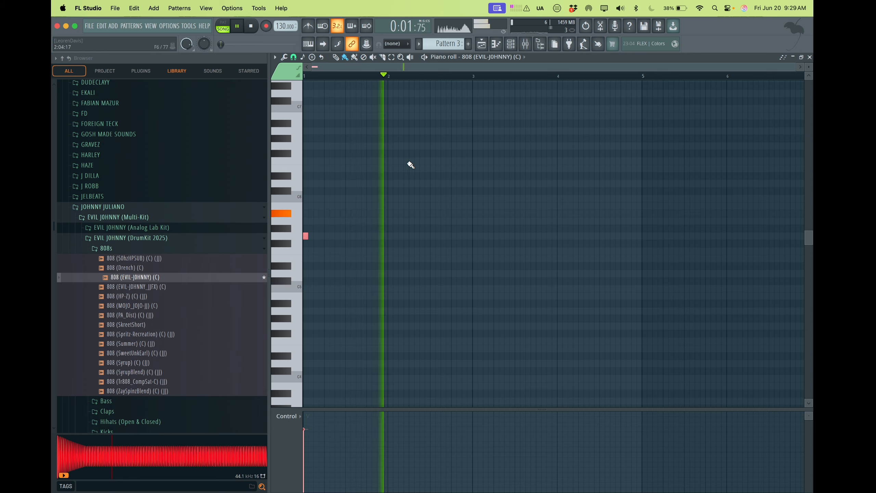
Step: Add a one-step G5 note at step 13 of bar 1, matching the first note's length, and play it against the arrangement
key("space")
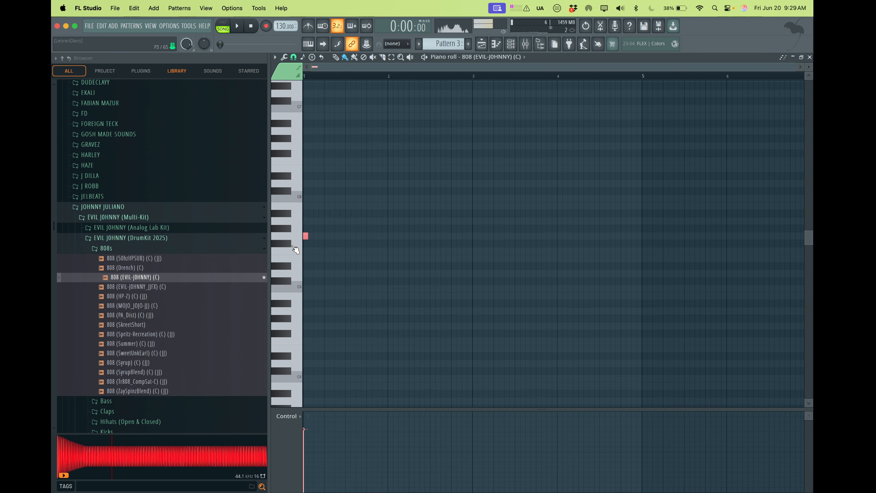
key("space")
key("space")
key("space")
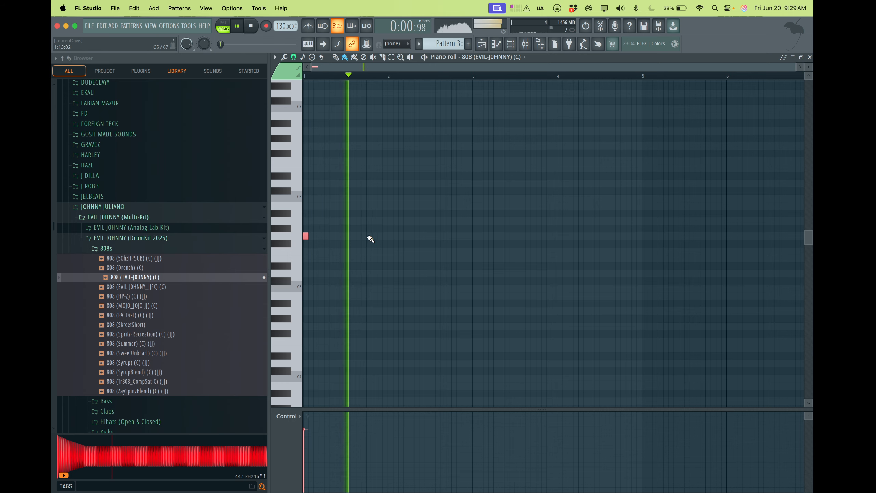
left_click(367, 236)
key("space")
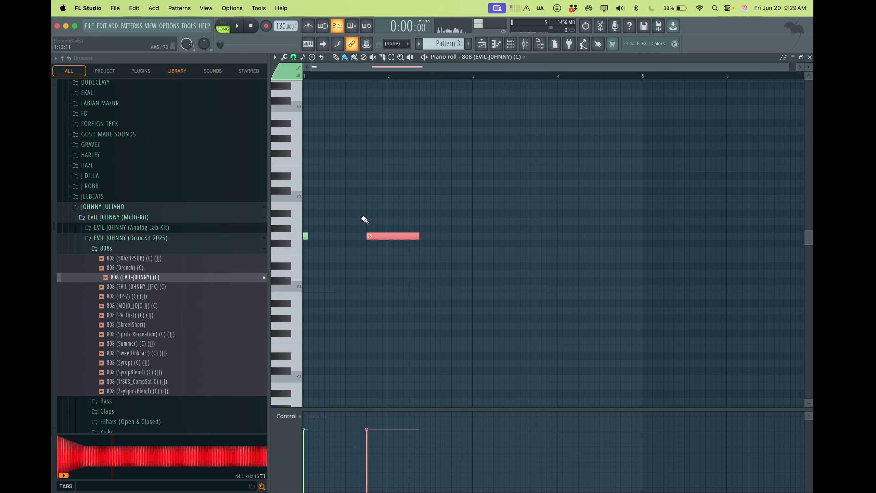
left_click(305, 237)
right_click(369, 235)
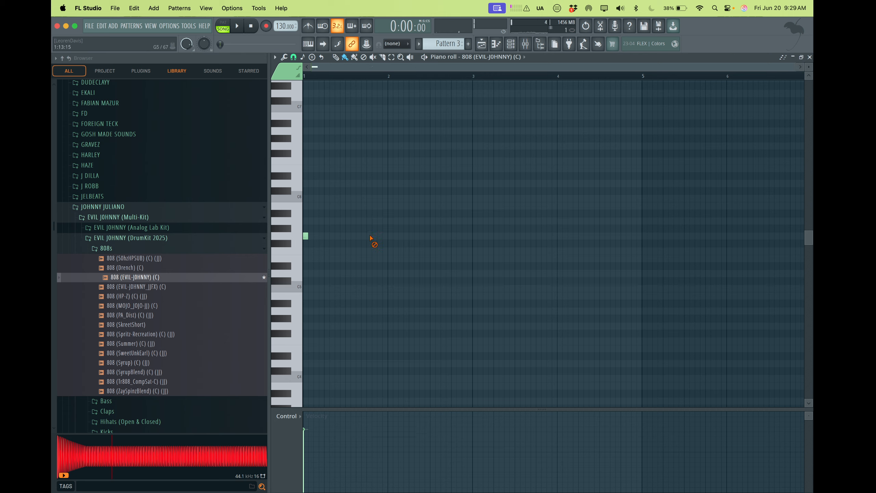
left_click(369, 237)
key("space")
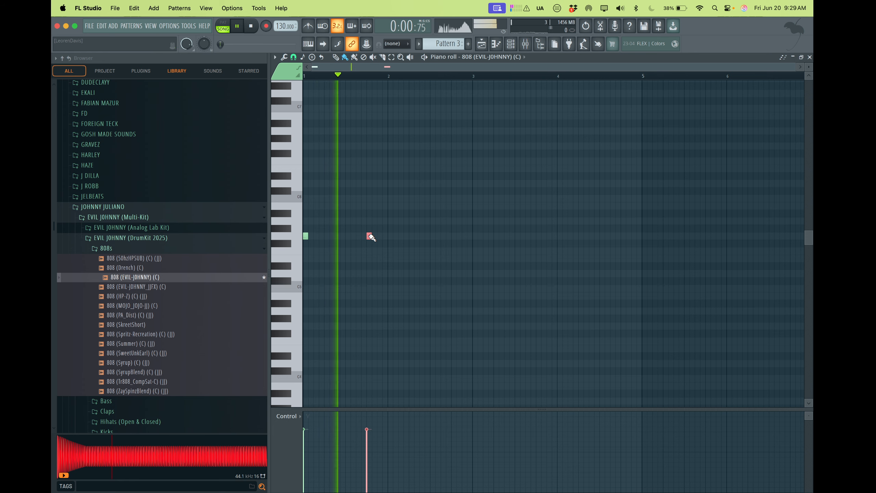
Step: Place one-step G5 notes at steps 5 and 7 of bar 2 and play the line from the start
left_click(415, 236)
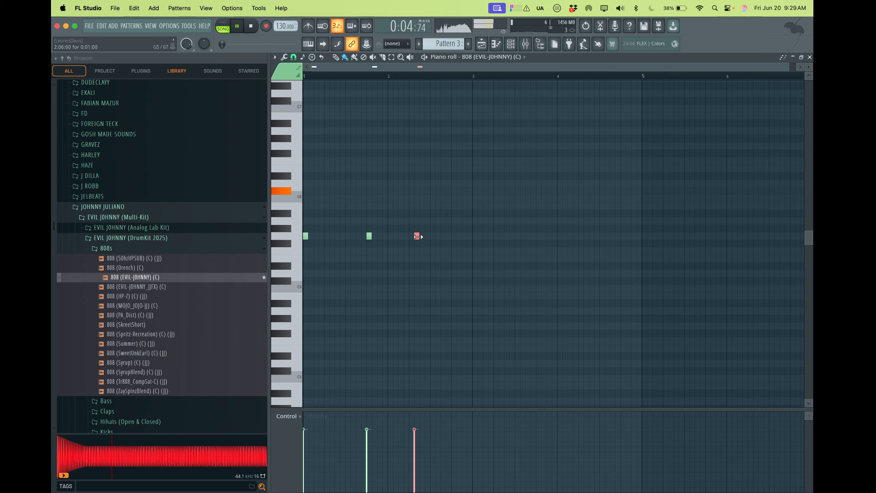
double_click(417, 237)
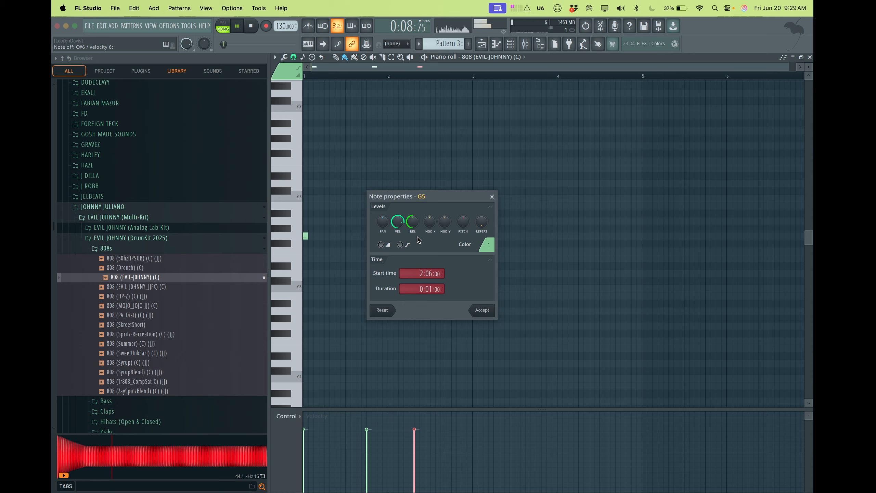
left_click(492, 196)
key("space")
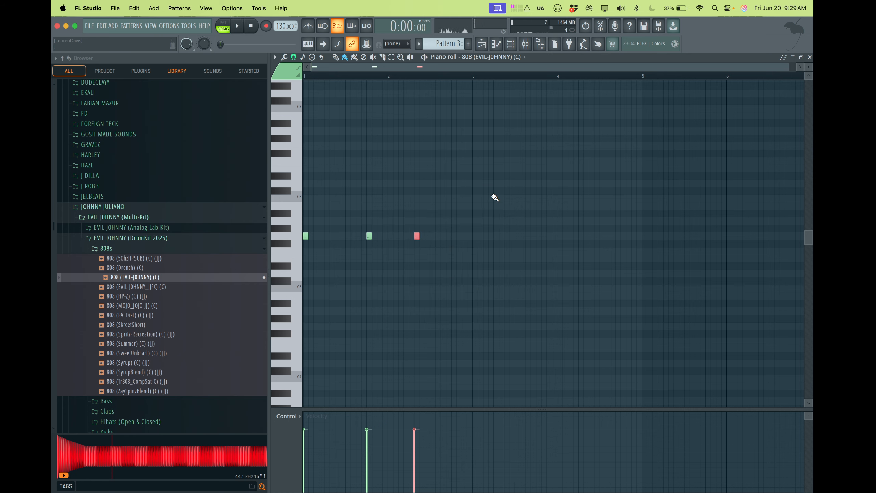
left_click_drag(415, 235, 411, 236)
left_click(423, 236)
key("space")
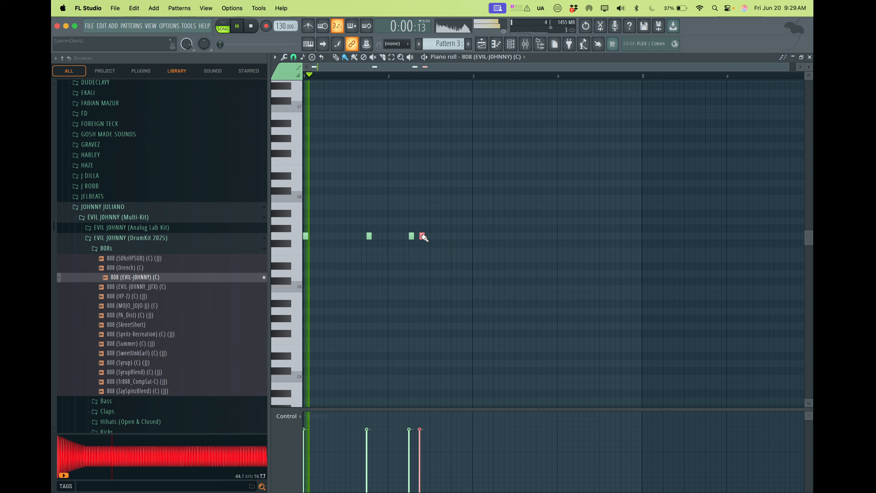
Step: Continue the one-step G5 line at step 13 of bar 2, steps 1 and 13 of bar 3, and steps 5 and 7 of bar 4
left_click(454, 236)
left_click(475, 236)
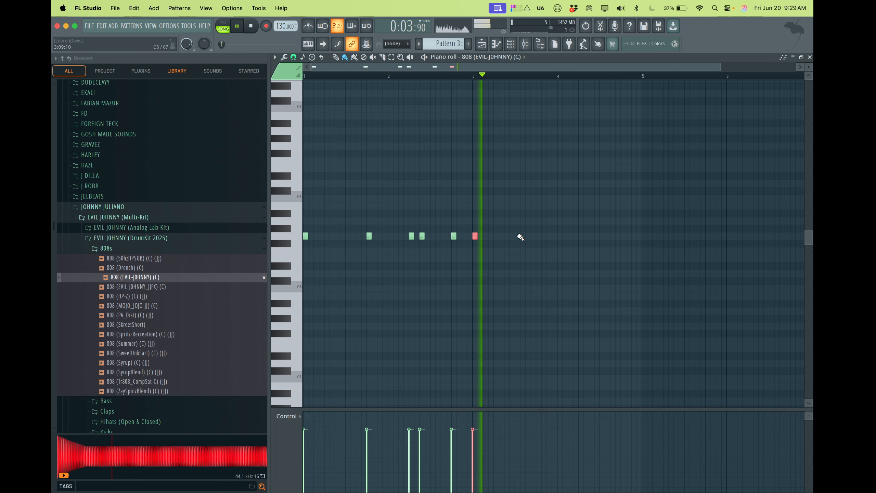
left_click(538, 236)
left_click(580, 236)
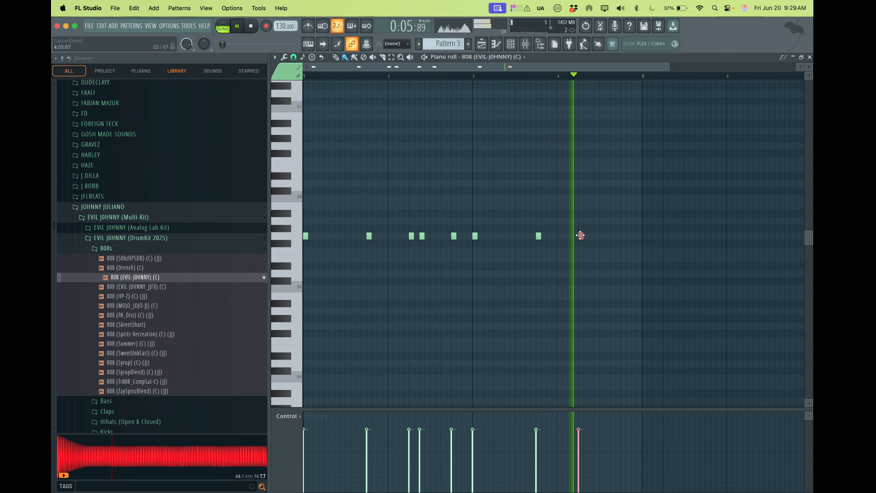
left_click(596, 236)
key("space")
left_click_drag(597, 236, 592, 236)
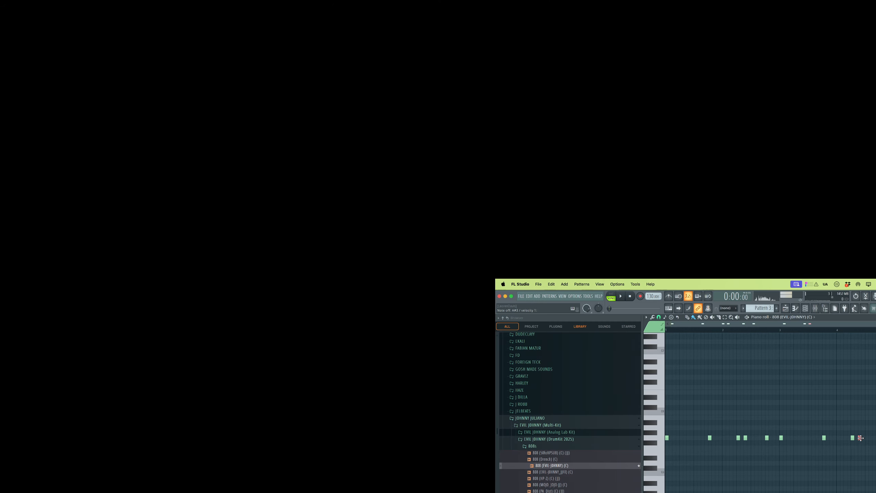
key("space")
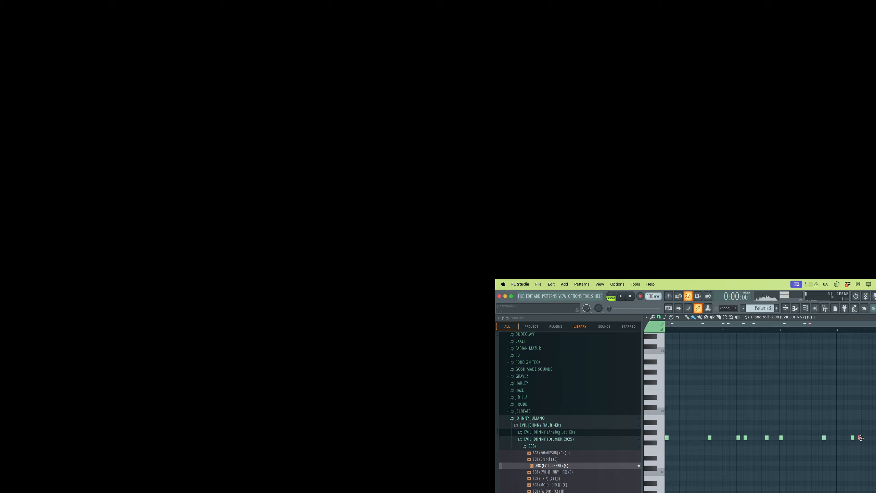
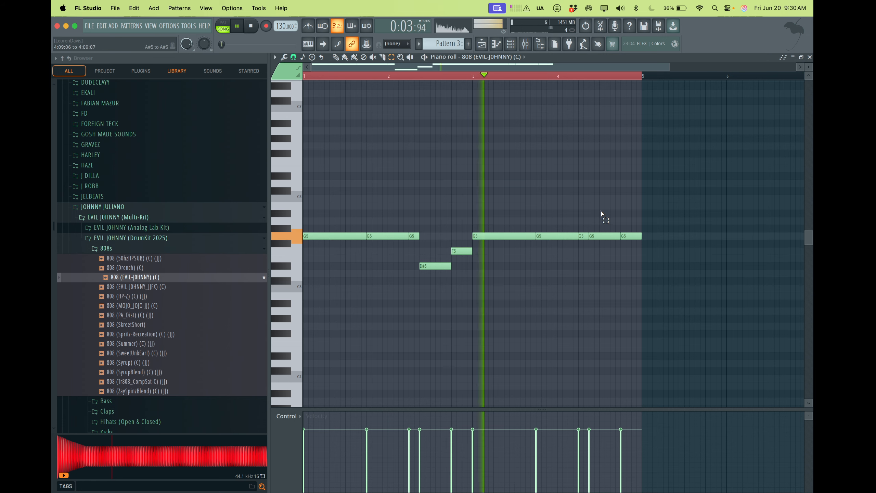
Step: Transpose the second-to-last note of bar 4 to D#5 and the last one to F5
left_click_drag(600, 216, 627, 239)
key("Down")
key("Down")
key("Down")
key("Down")
left_click(627, 266)
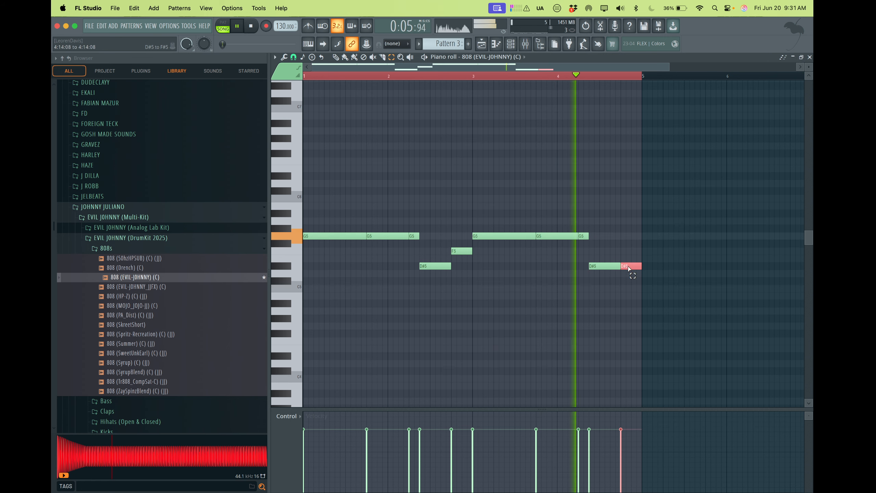
key("Up")
key("Up")
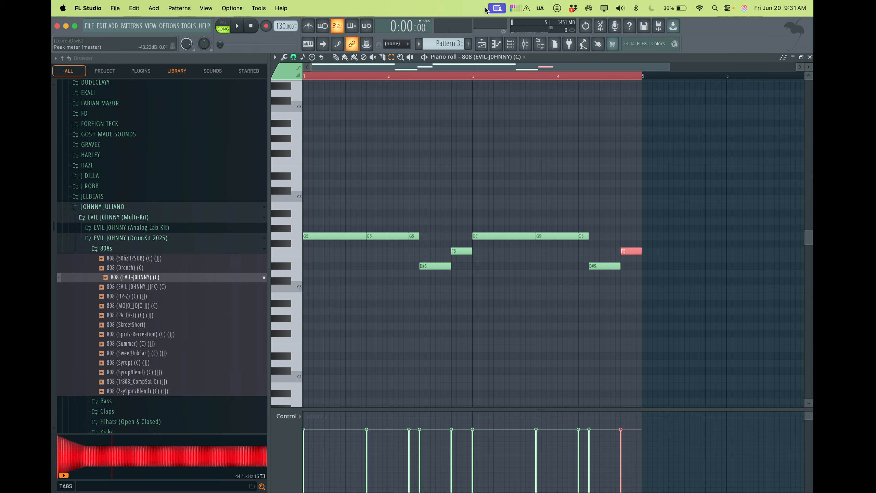
Step: Open the playlist and duplicate the Pattern 3 clip on Track 3 so it repeats from bar 5
key("F5")
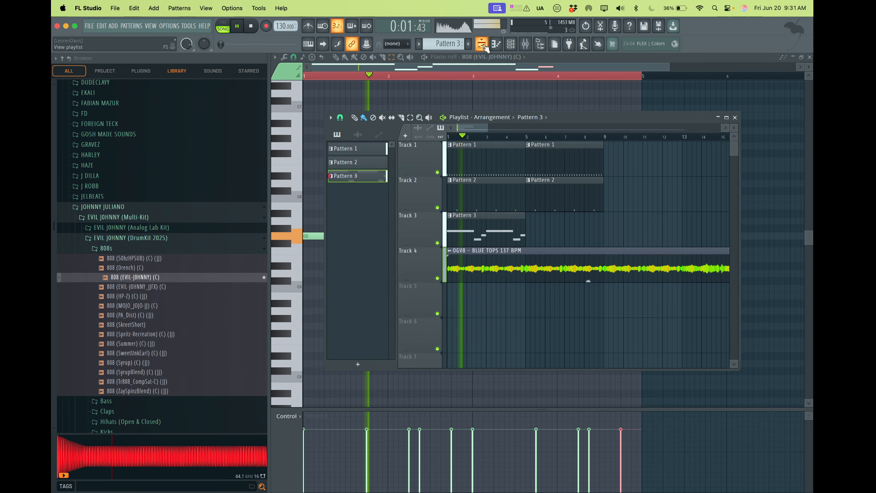
key("F5")
key("F5")
left_click(493, 241, "ctrl")
key("ctrl+b")
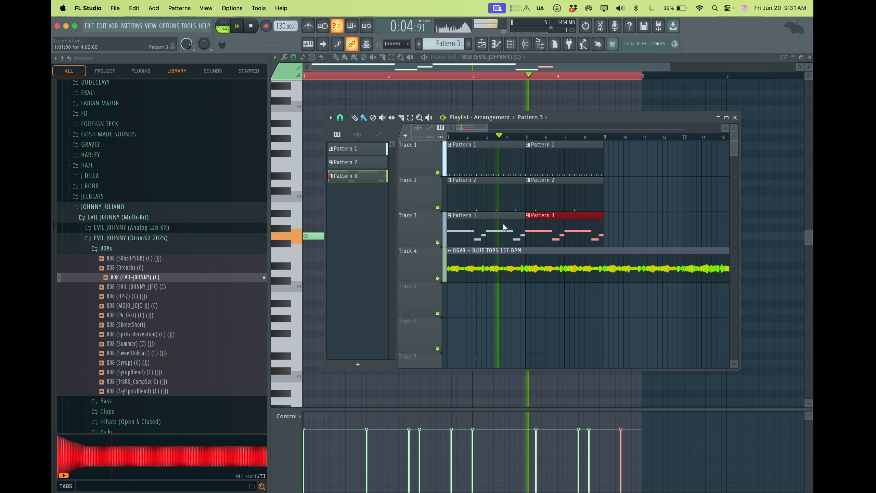
Step: Move the BLUE TOPS audio clip from Track 4 down to Track 6
left_click(521, 250)
key("shift+Down")
key("shift+Down")
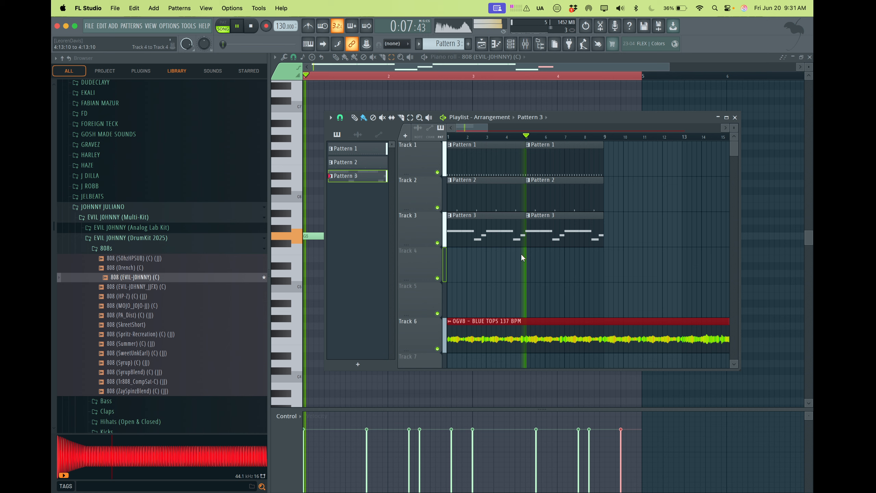
Step: Select all pattern clips on Tracks 1 to 3 and duplicate them from bar 9
left_click_drag(580, 281, 451, 143)
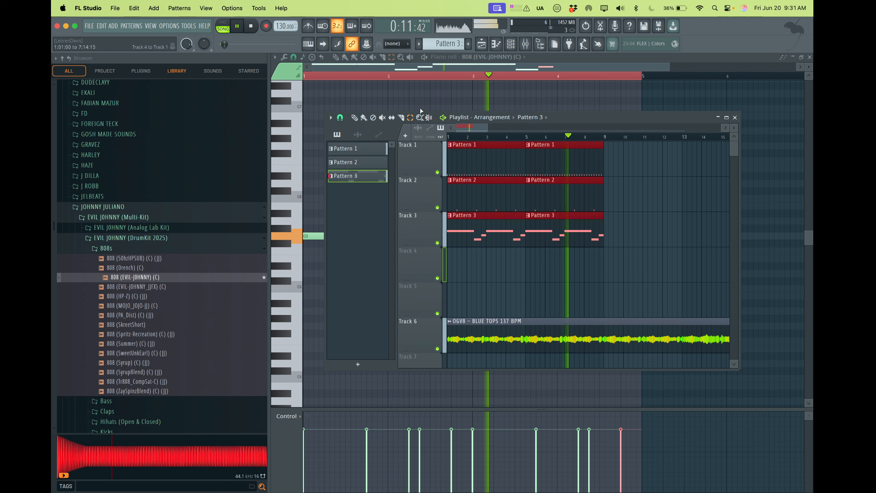
key("ctrl+b")
key("space")
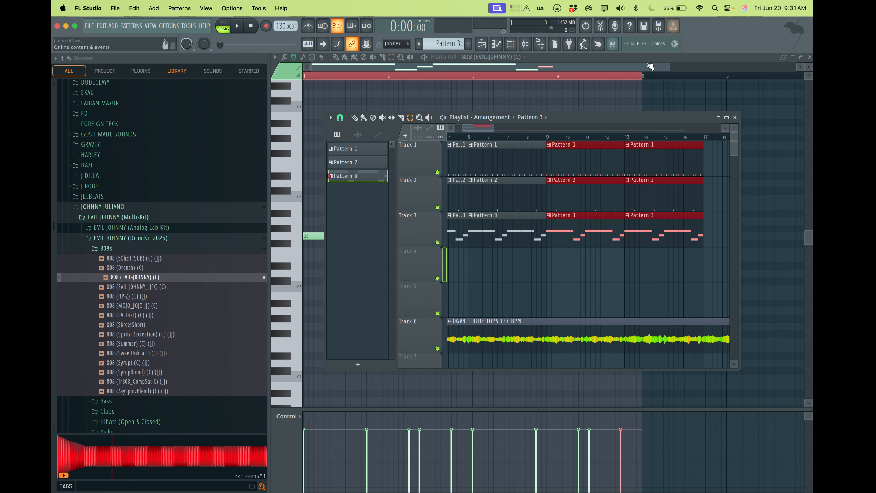
Step: Review the extended arrangement against the full BLUE TOPS clip, play its opening and clear the clip selection
scroll(463, 264, "down", 5)
key("b")
scroll(463, 265, "down", 6)
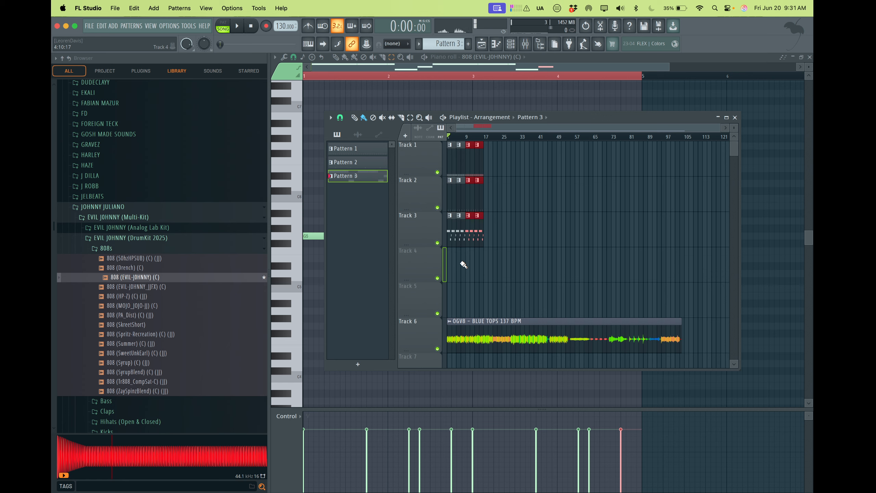
key("space")
scroll(463, 264, "up", 4)
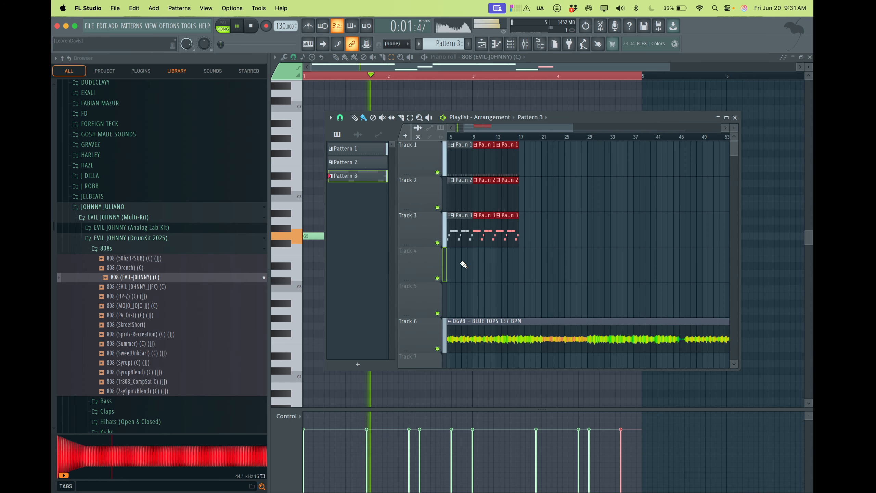
key("space")
scroll(463, 264, "down", 1)
scroll(463, 264, "up", 1)
key("e")
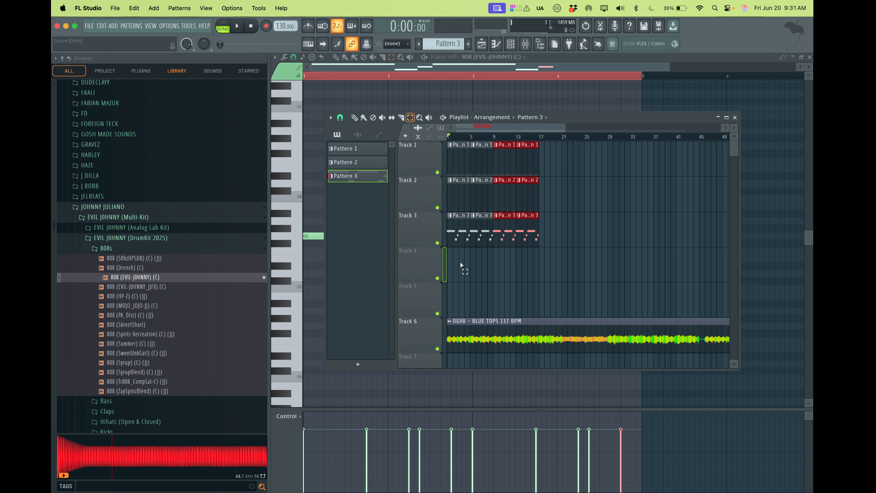
left_click(509, 140)
key("b")
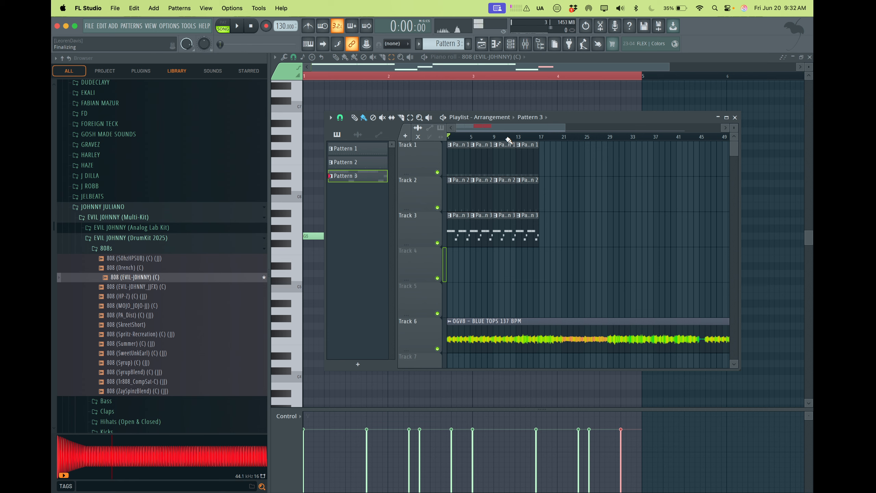
Step: Collapse the JOHNNY JULIANO and SOUNDS FROM PROS folders in the browser and return to the SOUNDS AND KITS folder list
left_click(94, 208)
scroll(95, 212, "down", 5)
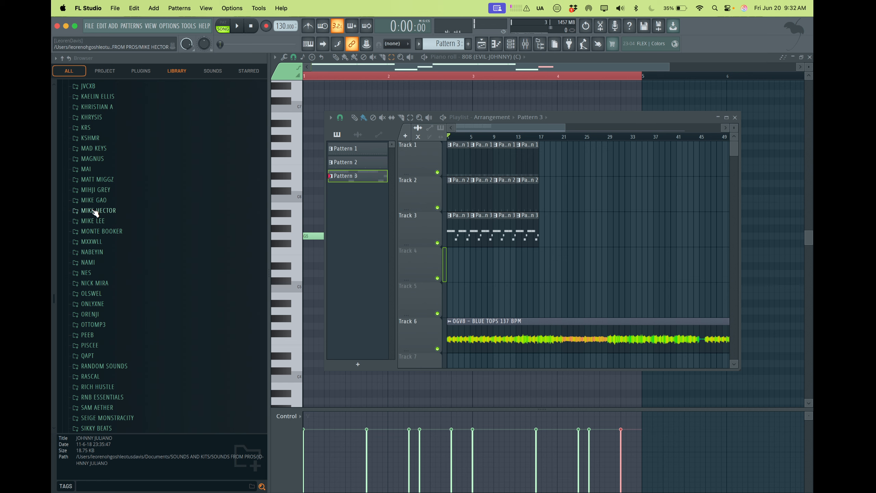
scroll(96, 207, "up", 2)
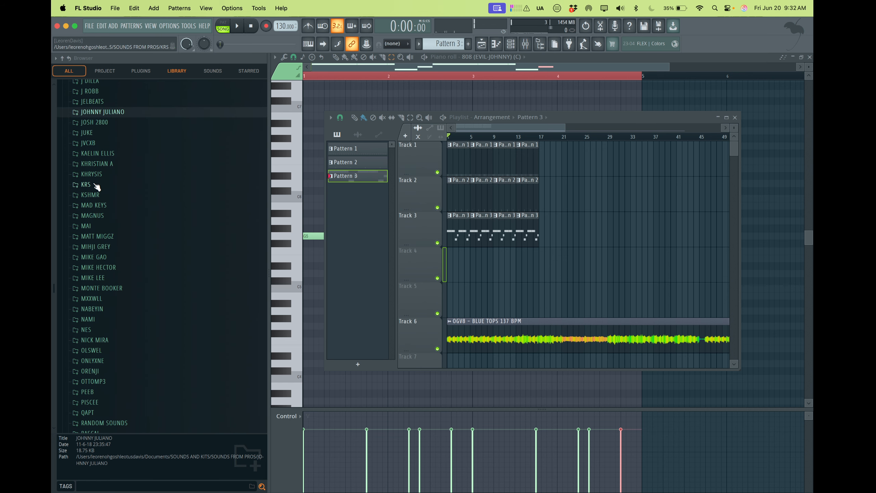
scroll(97, 186, "up", 20)
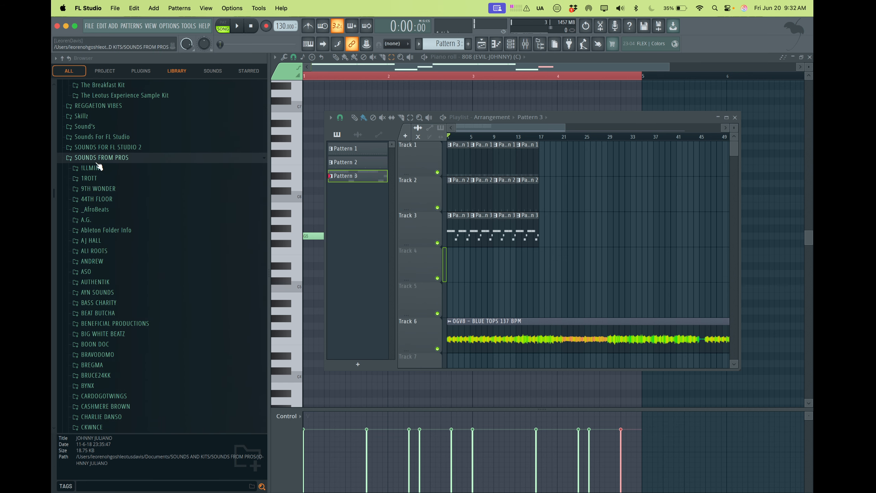
scroll(98, 172, "up", 6)
scroll(99, 165, "up", 10)
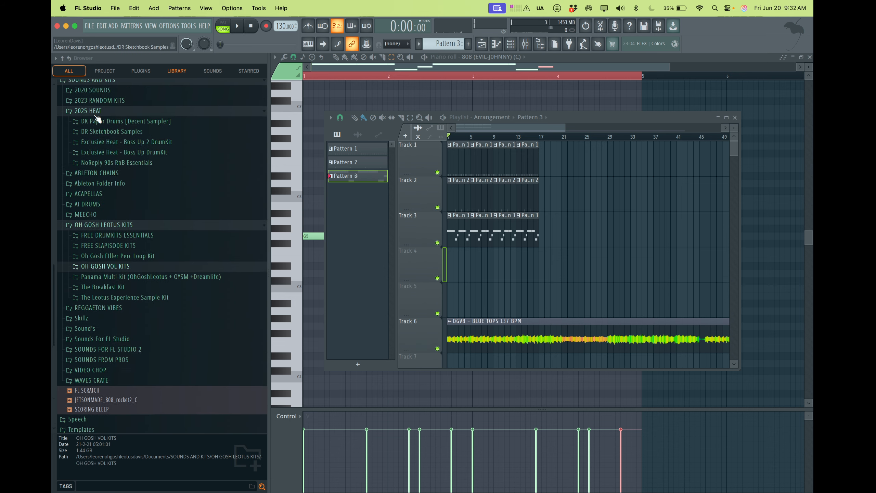
left_click(90, 202)
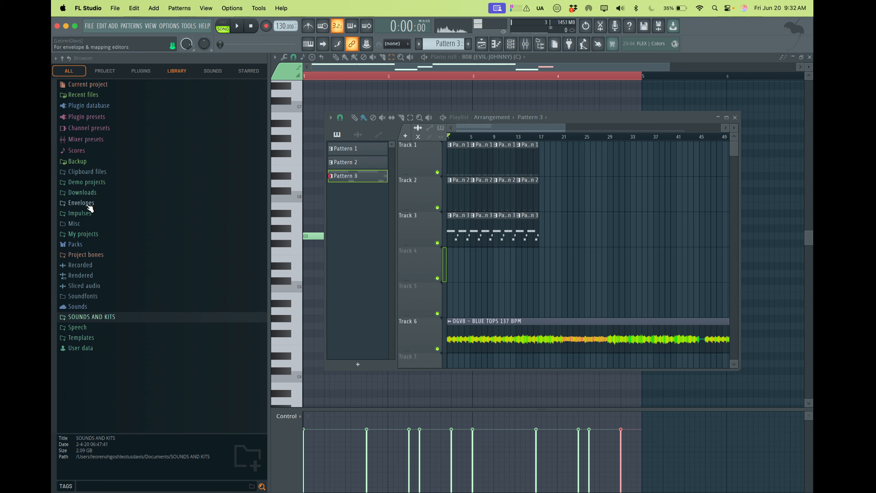
left_click(100, 317)
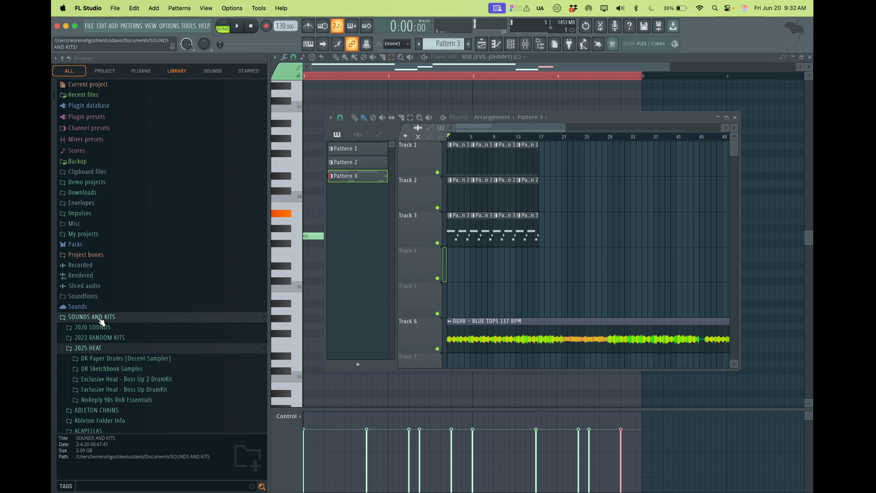
Step: Collapse the 2025 HEAT folder and expand OH GOSH VOL KITS inside OH GOSH LEOTUS KITS to view its drum kits
scroll(100, 300, "down", 6)
left_click(93, 158)
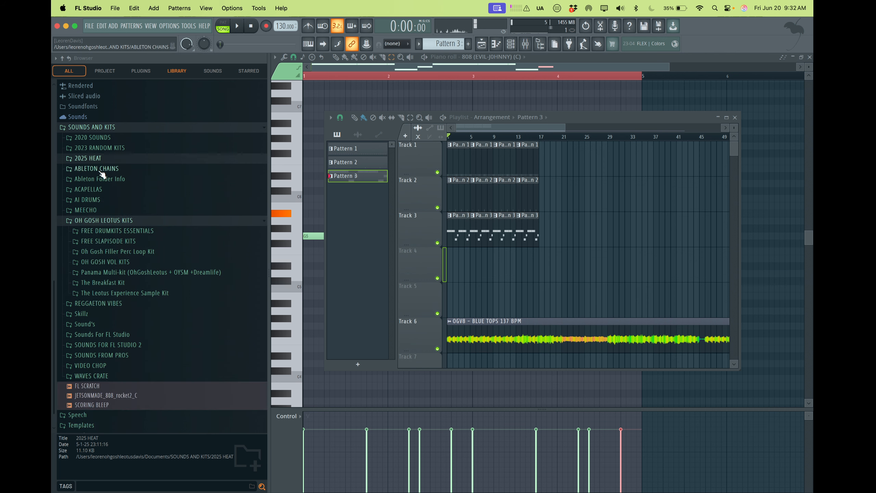
left_click(102, 220)
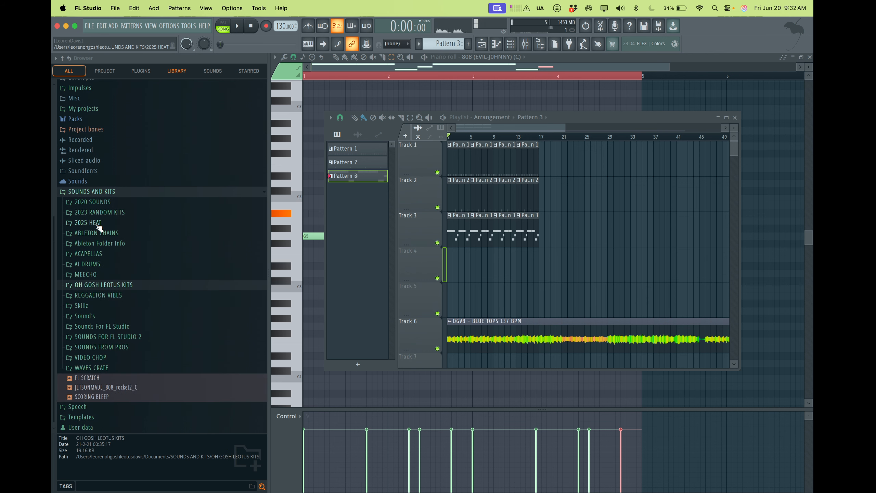
left_click(94, 284)
left_click(102, 326)
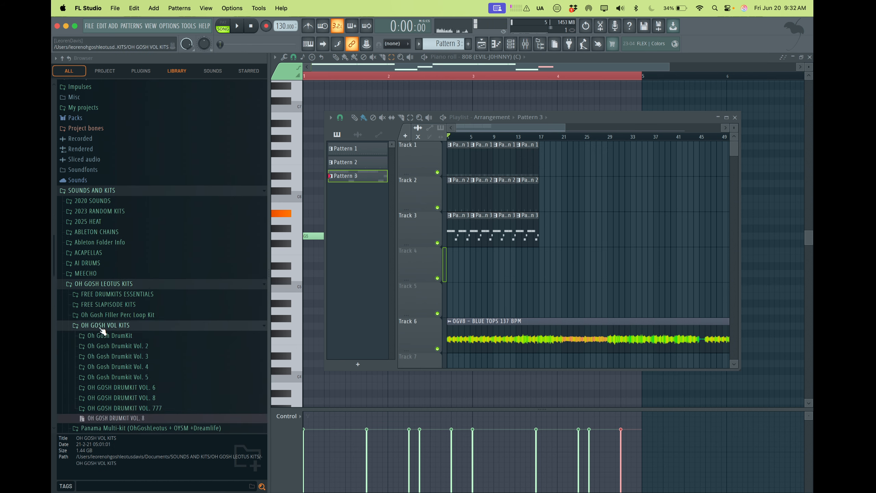
scroll(102, 330, "down", 5)
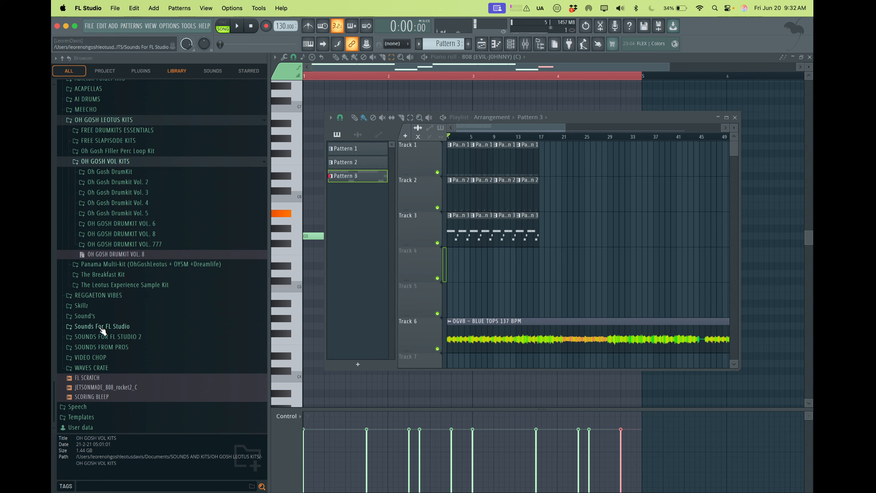
Step: Collapse the OH GOSH VOL KITS and OH GOSH LEOTUS KITS folders in the browser
left_click(121, 166)
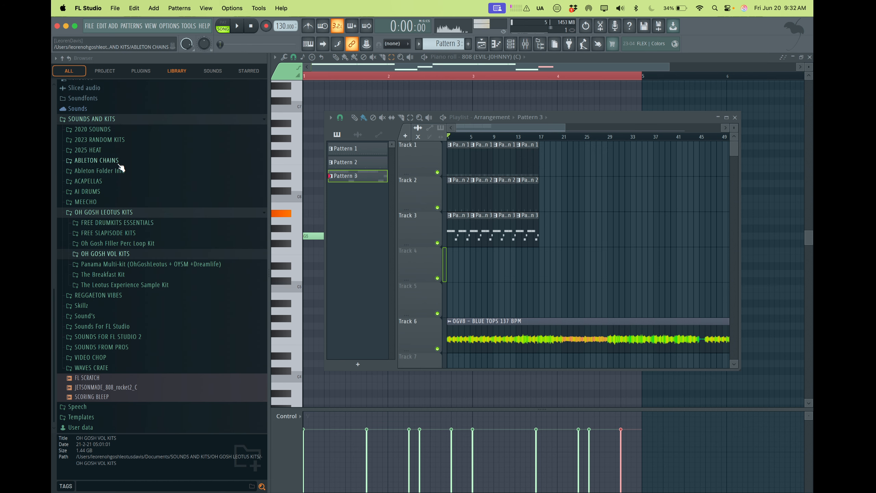
left_click(112, 212)
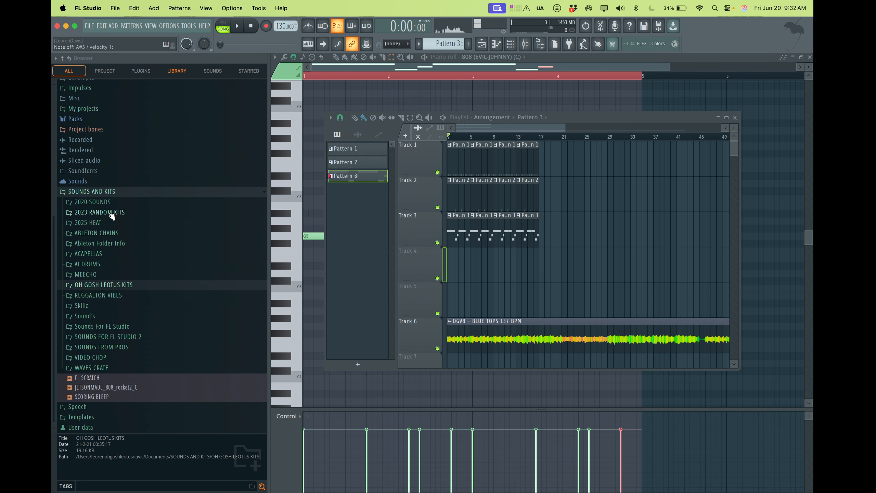
Step: Check the BLUE TOPS clip's time-stretching settings and delete the audio clip from the project
double_click(492, 335)
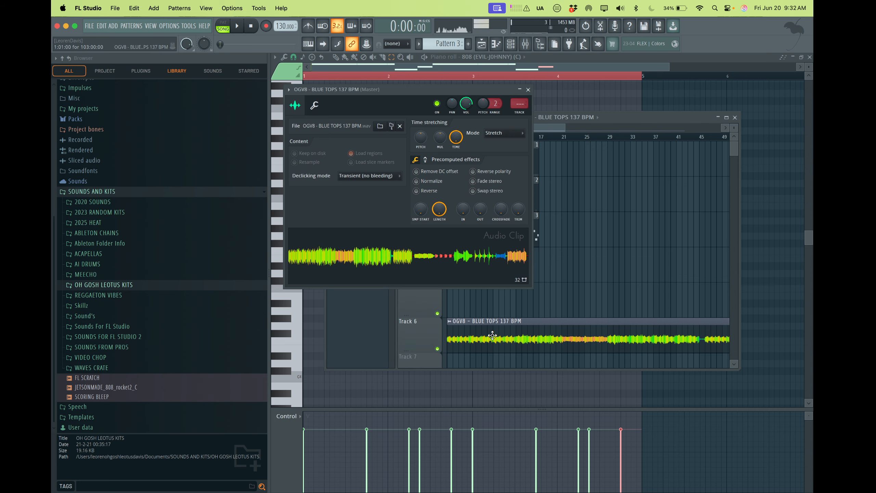
left_click(527, 89)
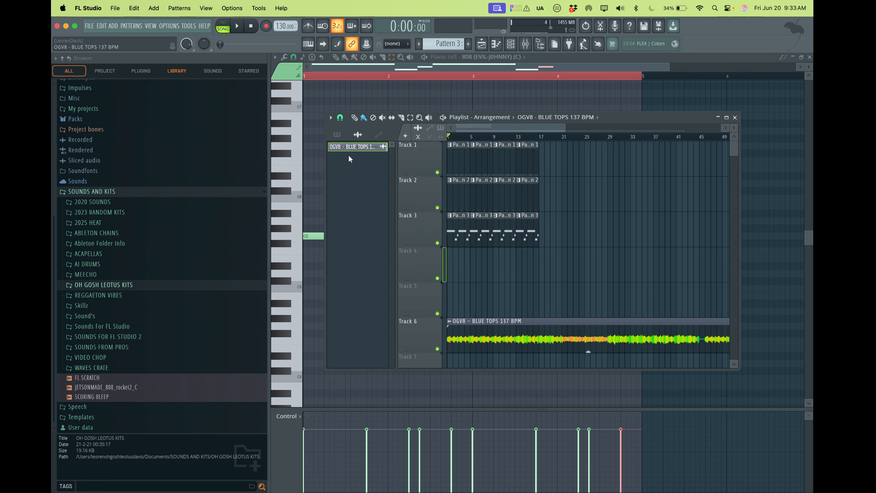
right_click(350, 147)
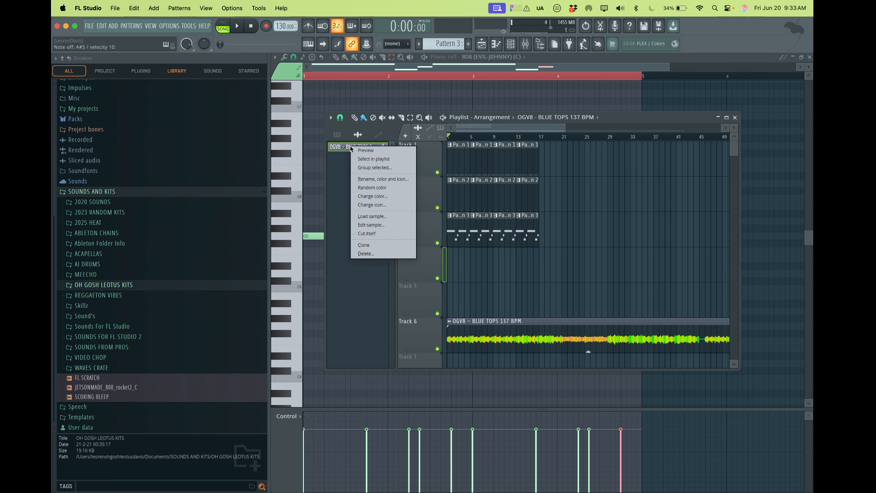
left_click(362, 253)
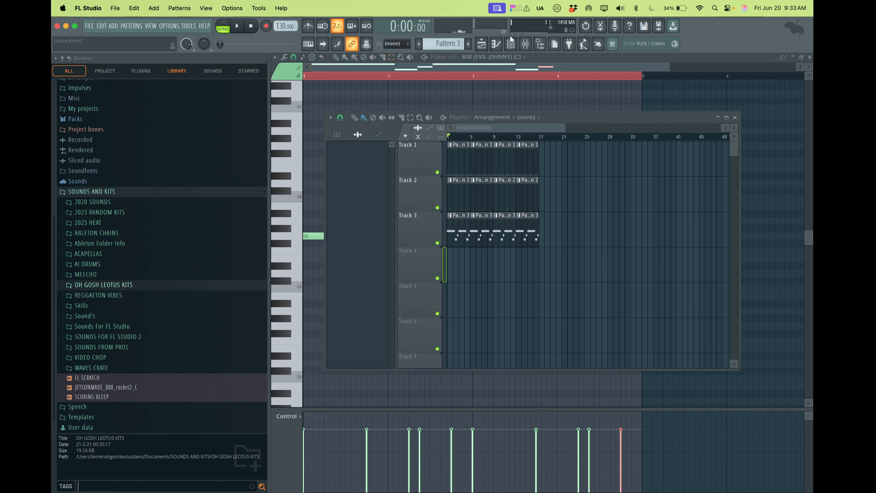
Step: Search the browser for "blue top" and place OGV8 - BLUE TOPS 137 BPM at bar 1 of Track 4
type("e to")
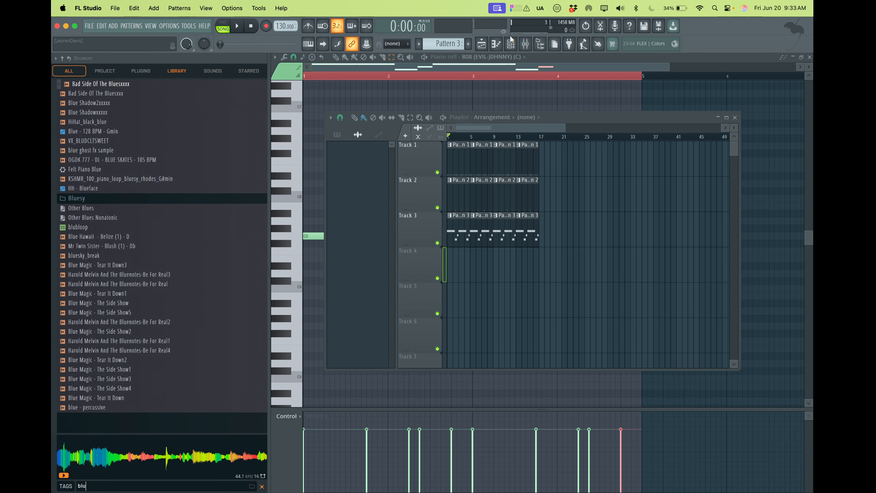
type("ps")
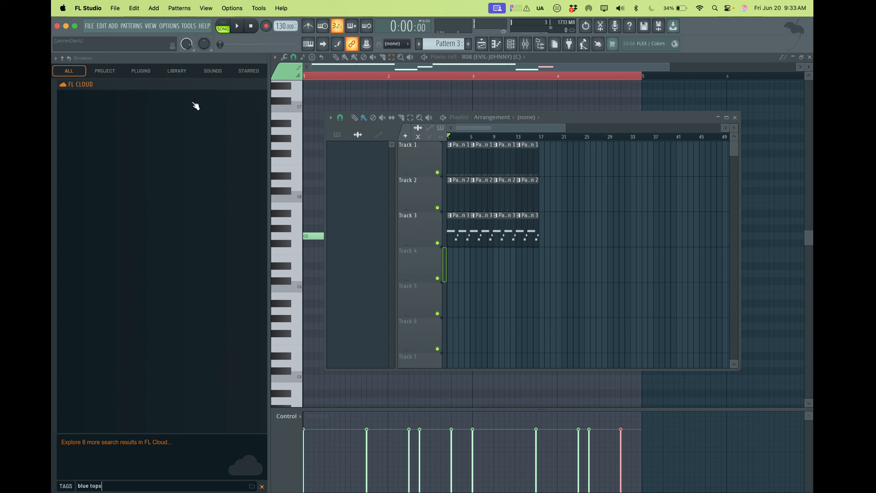
key("BackSpace")
key("BackSpace")
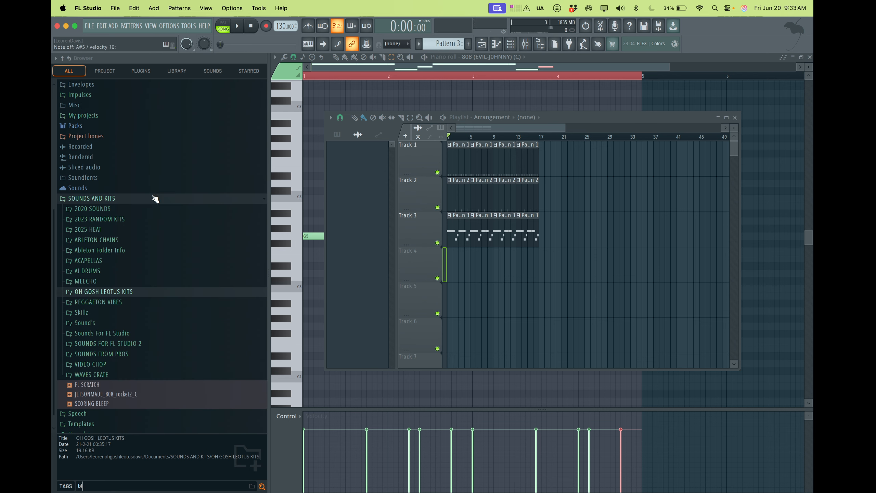
type("blue t")
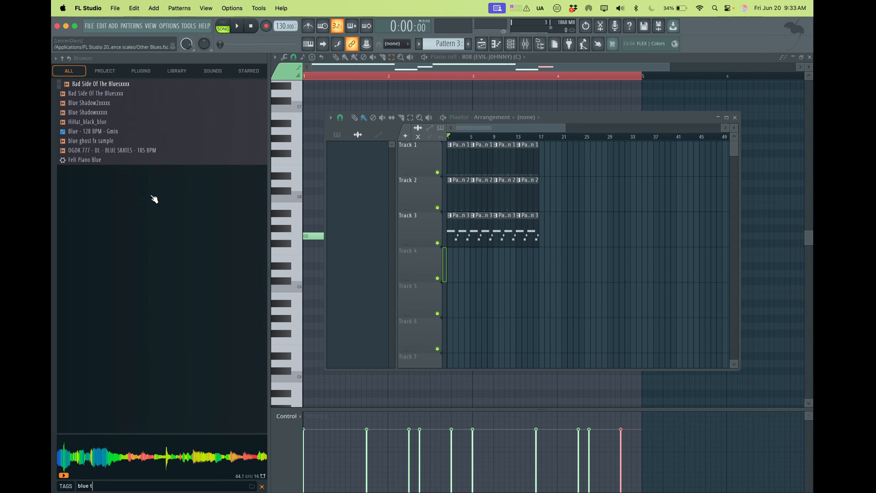
type("op")
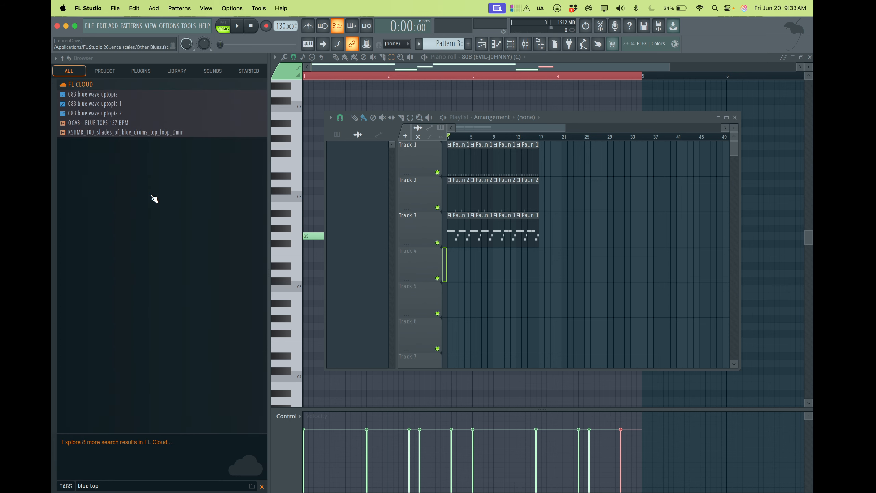
left_click_drag(117, 124, 462, 265)
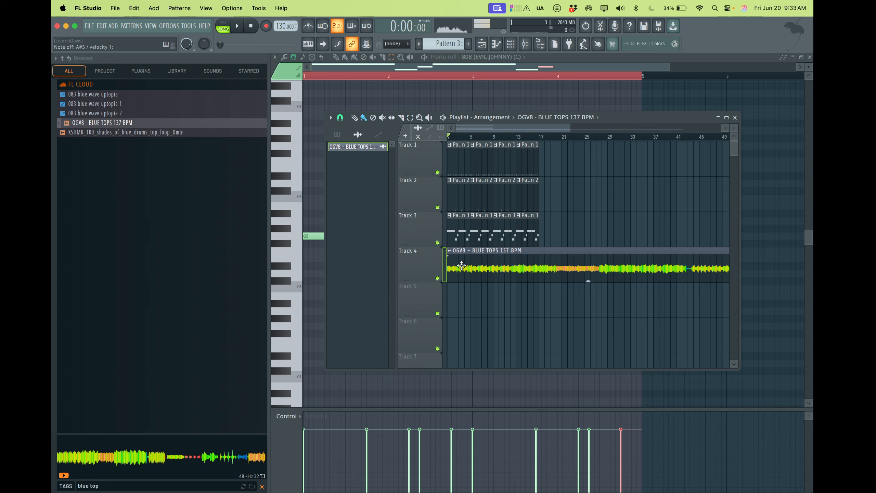
Step: Play the opening bars with the reloaded BLUE TOPS clip and check its time-stretching mode
key("space")
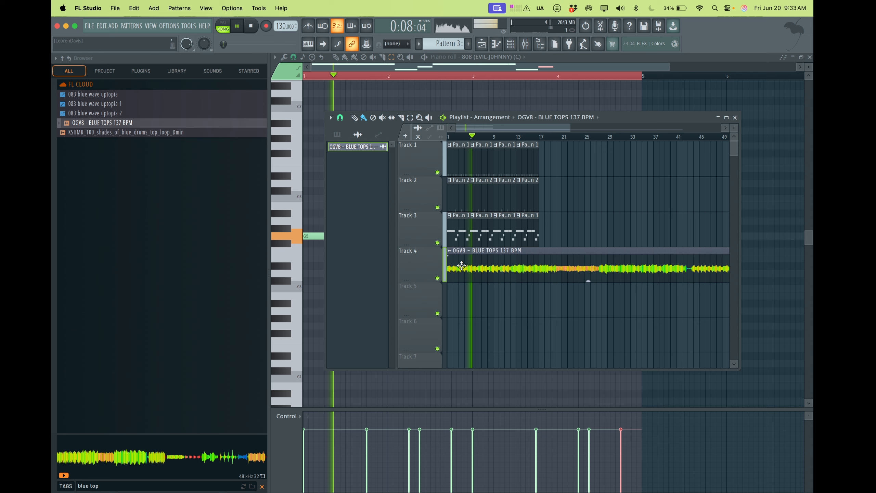
key("space")
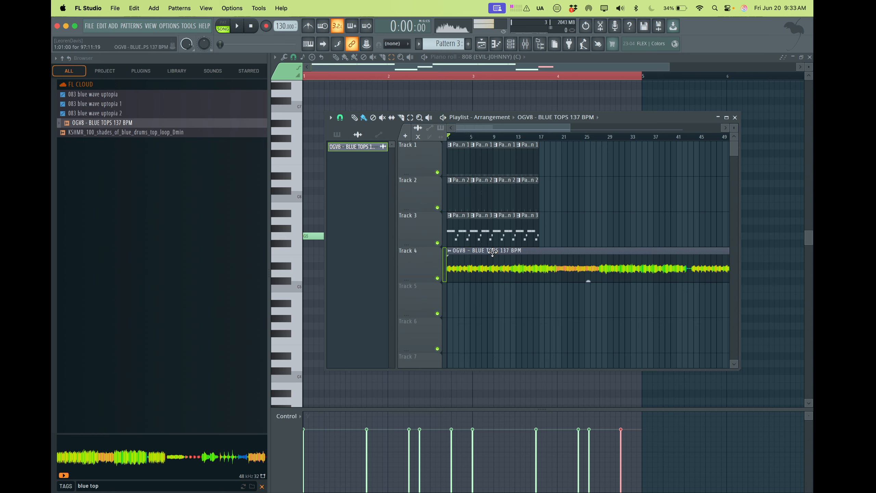
double_click(493, 258)
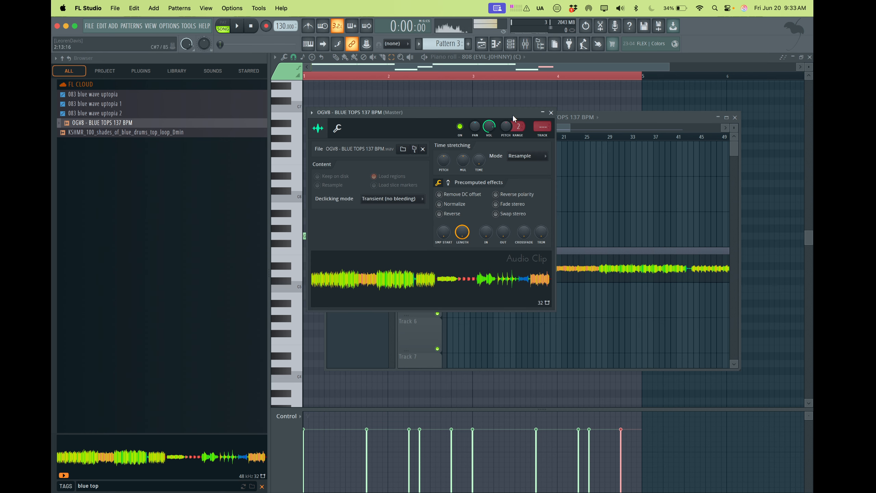
left_click(551, 113)
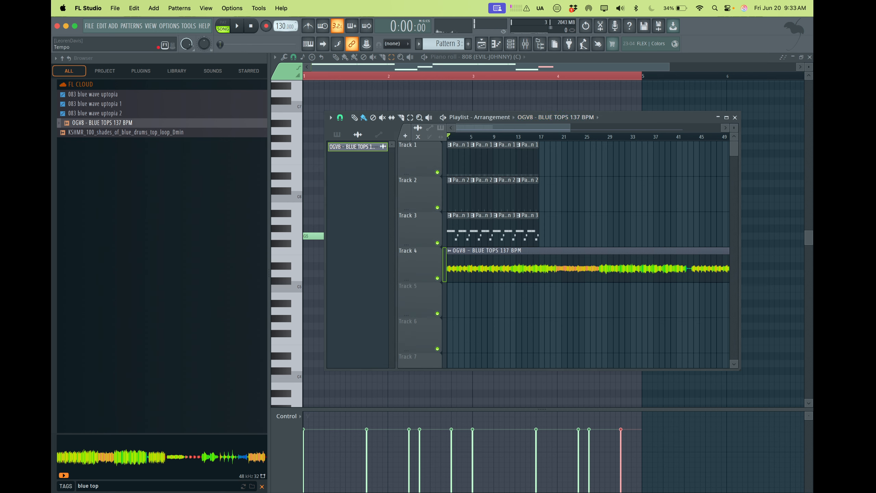
Step: Set the project tempo to 137 BPM and audition the arrangement, checking the mixer before returning to the playlist
left_click_drag(282, 27, 282, 17)
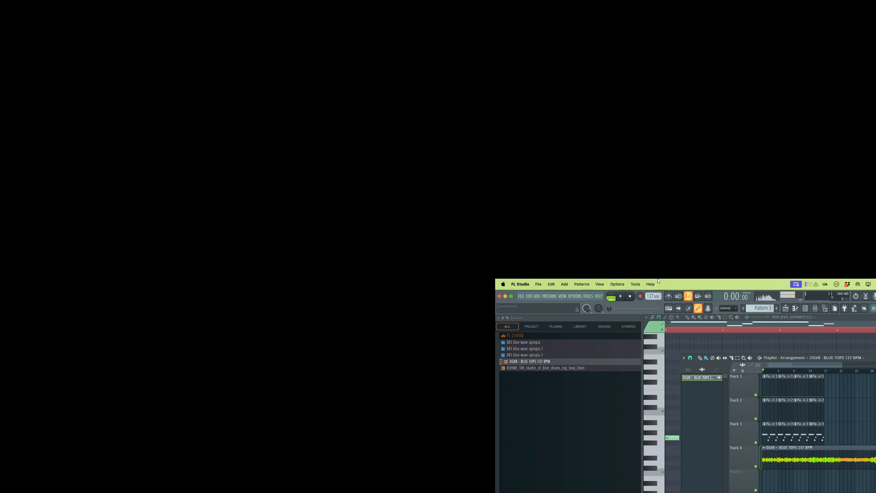
key("space")
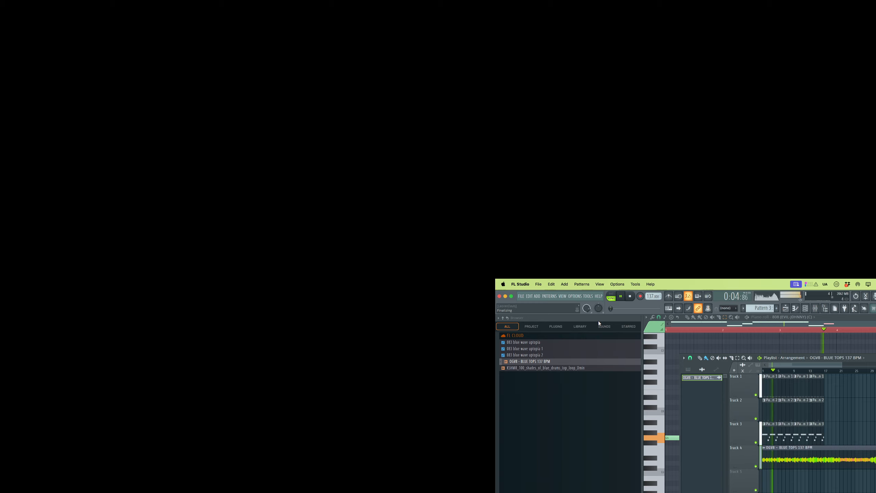
left_click(684, 341)
key("space")
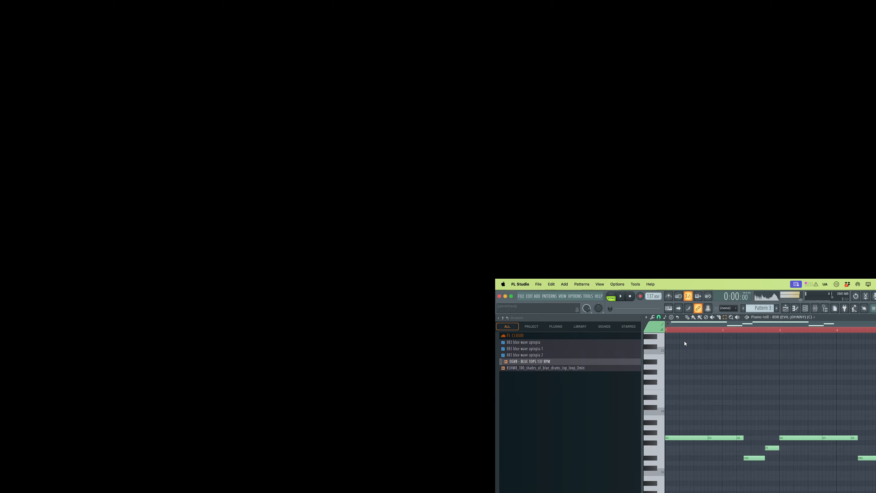
left_click(815, 308)
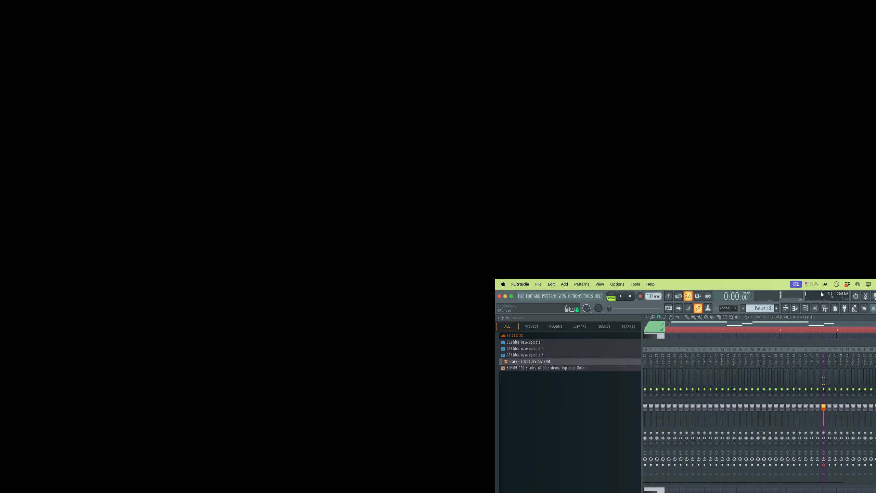
left_click(785, 308)
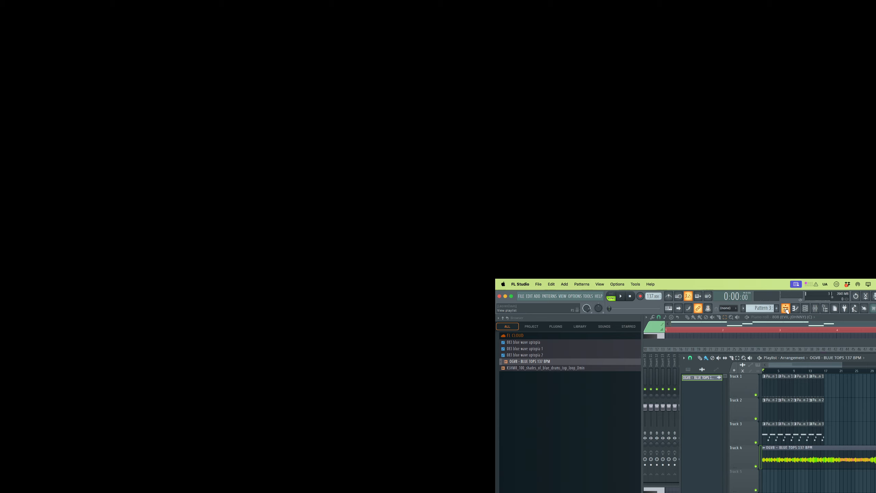
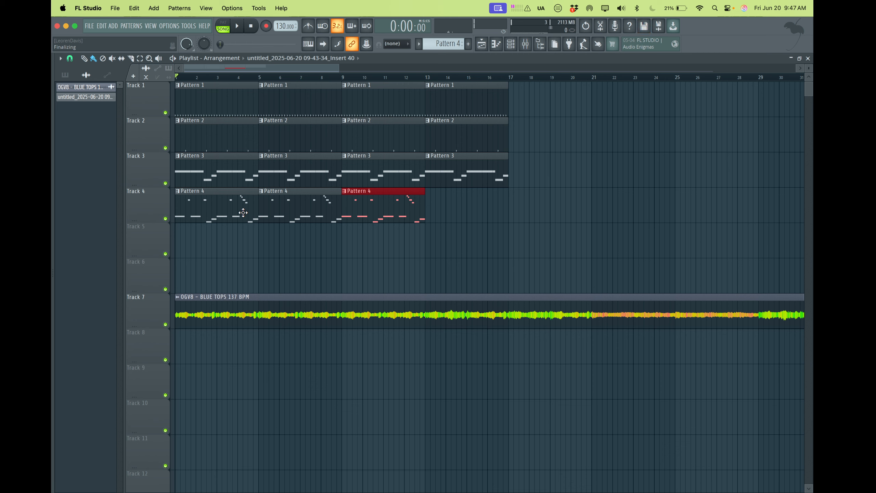
Step: Delete the Pattern 4 clip at bar 9 on Track 4, duplicate the bar 5 clip to bars 9 and 13, and clear the selection
left_click(360, 217)
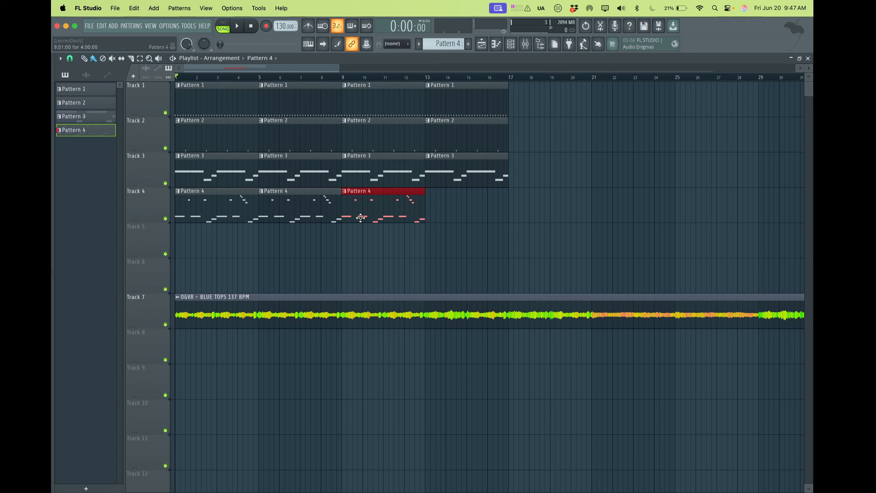
right_click(360, 217)
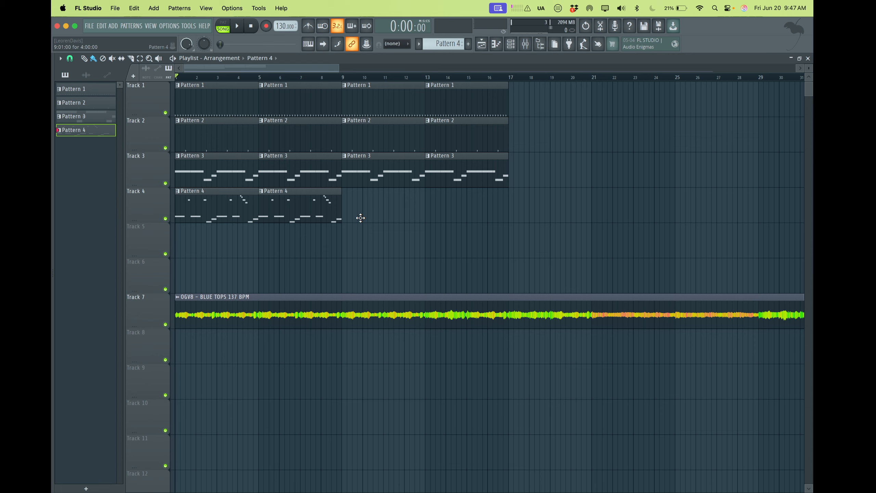
left_click(328, 216)
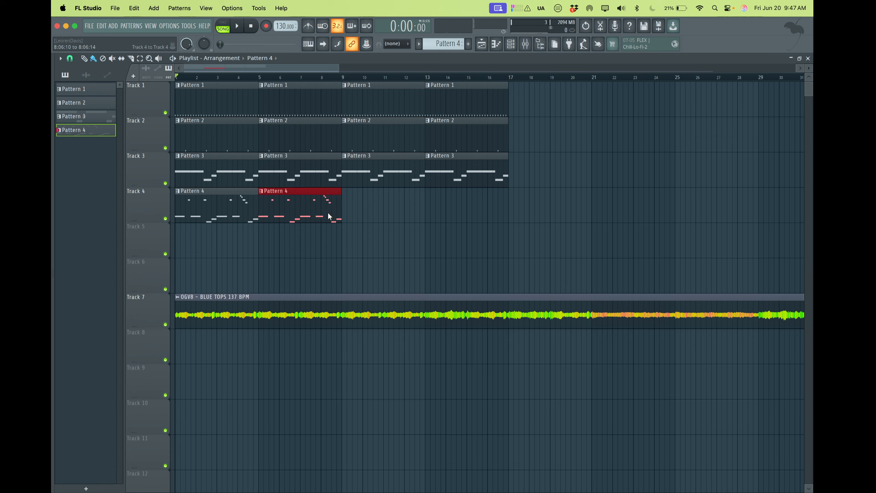
key("ctrl+b")
key("ctrl+b")
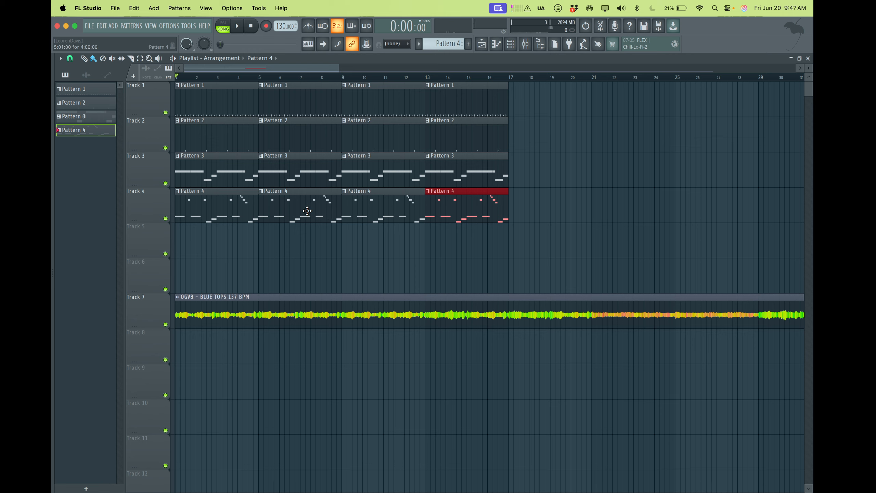
right_click(446, 264)
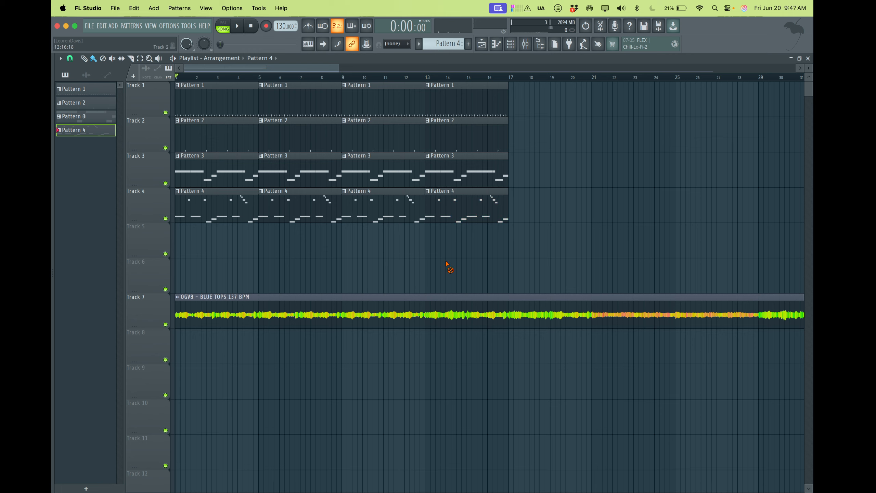
Step: Remove the Pattern 4 clips at bars 9 and 13 on Track 4 and place fresh Pattern 4 clips individually at the same bars
left_click(433, 220)
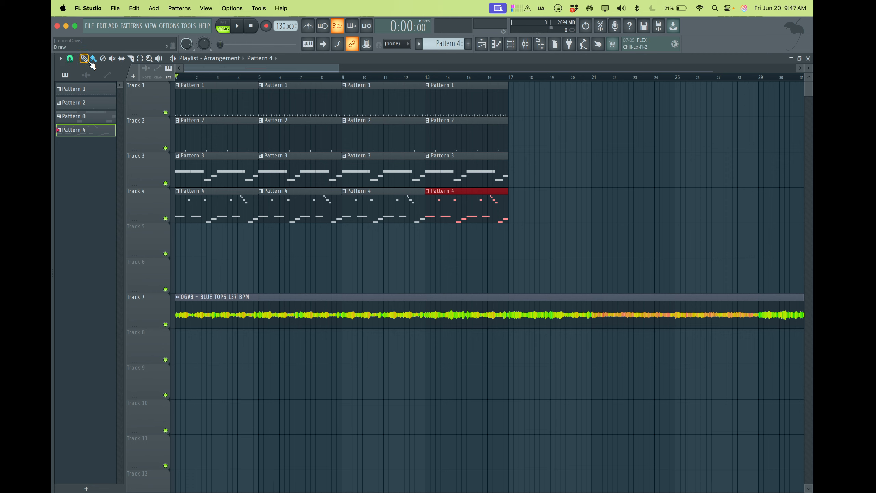
right_click(379, 216)
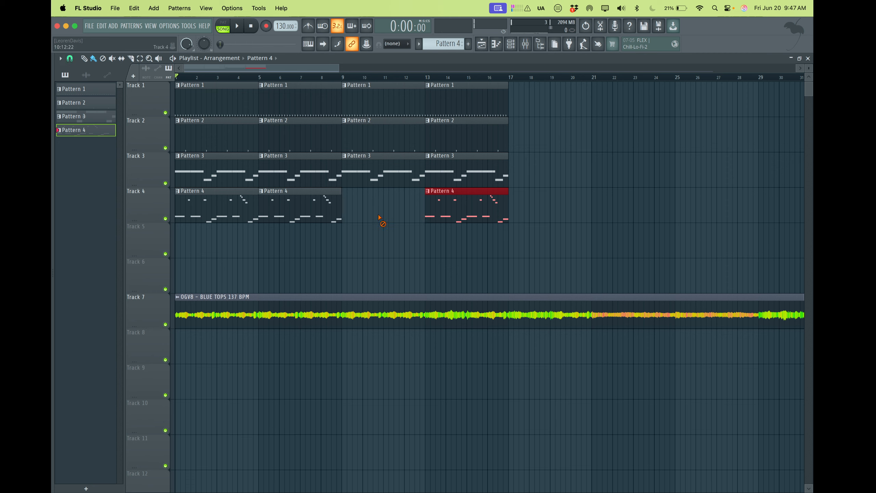
right_click(436, 217)
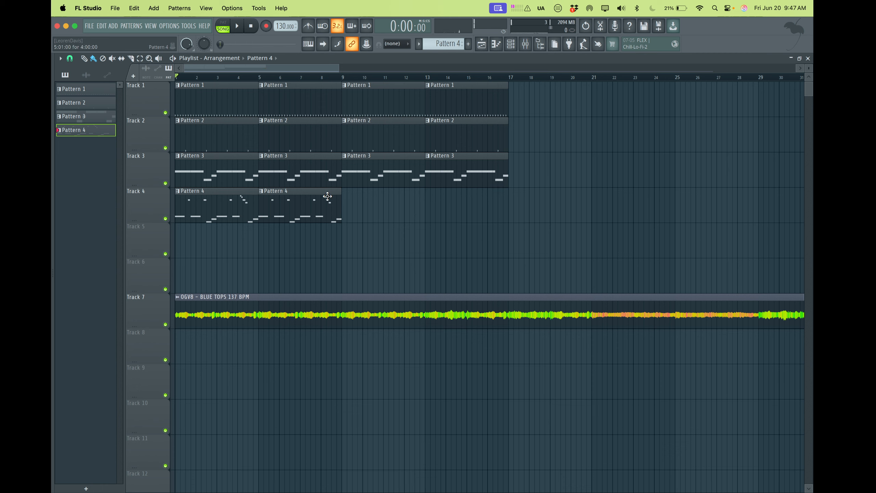
left_click(345, 205)
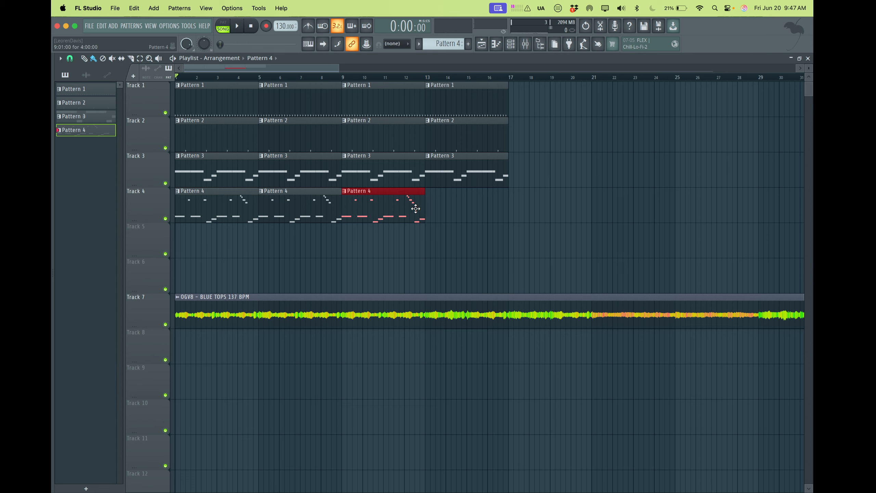
left_click(427, 210)
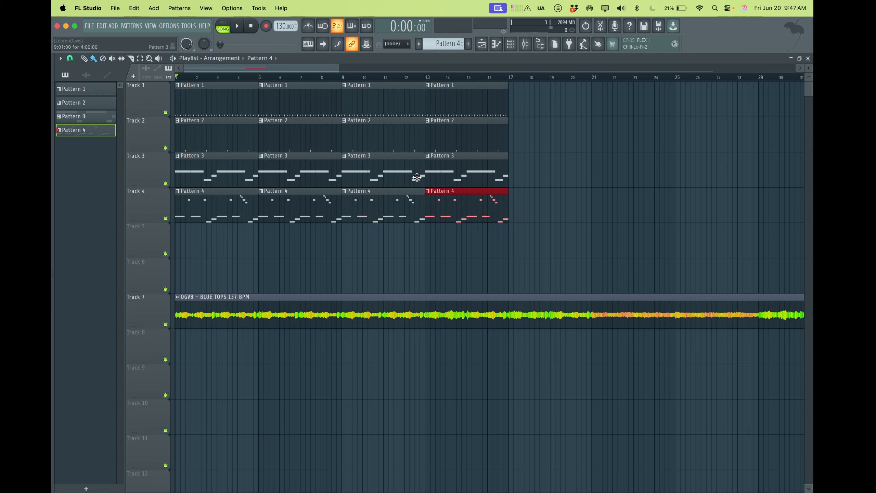
Step: Play the arrangement from the start while viewing the channel rack and the full BLUE TOPS clip on Track 7
key("space")
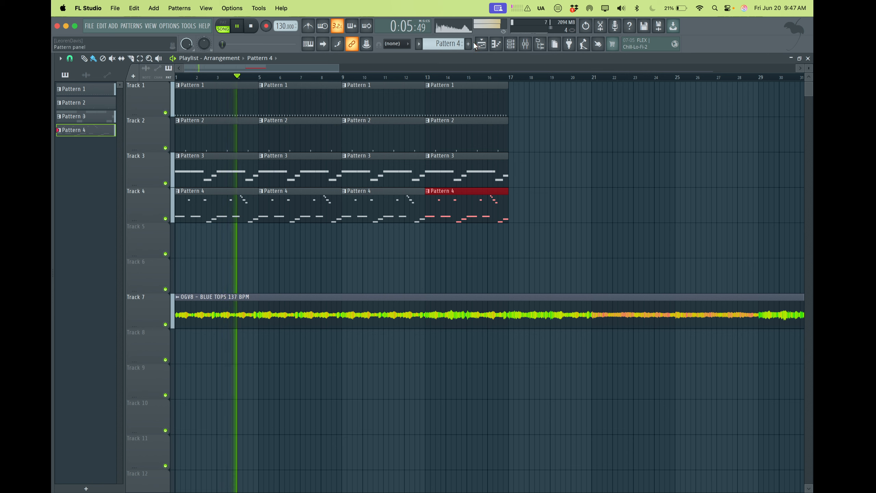
left_click(510, 44)
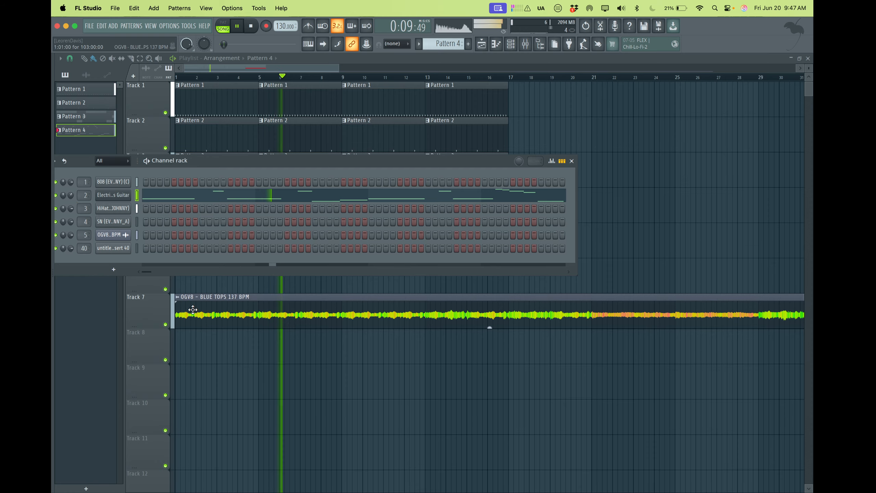
left_click(318, 322)
scroll(454, 322, "down", 4)
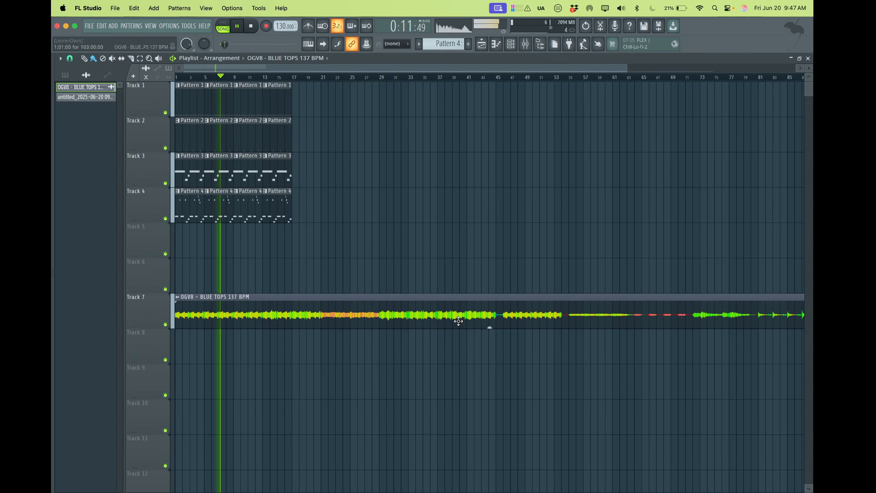
Step: Stop playback and save the project
key("space")
scroll(457, 321, "down", 3)
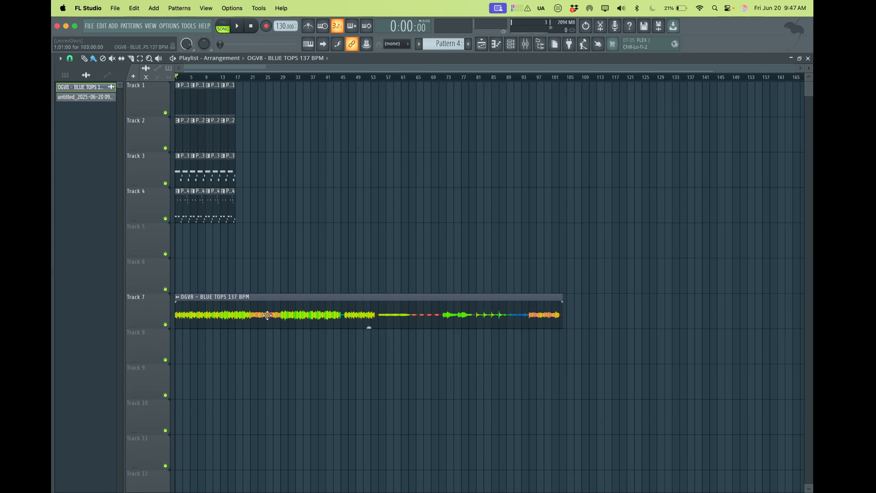
scroll(261, 282, "up", 3)
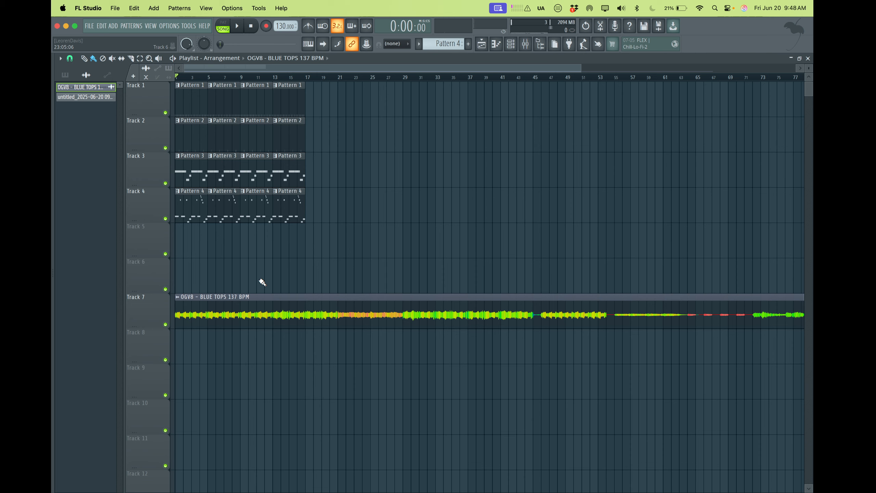
key("super+s")
Step: Open Pattern 1 from its Track 1 clip to inspect the hi-hat steps, then return to the start of the playlist
scroll(262, 283, "up", 5)
scroll(262, 281, "down", 4)
scroll(263, 279, "up", 4)
scroll(263, 279, "left", 2)
scroll(262, 278, "up", 3)
double_click(262, 92)
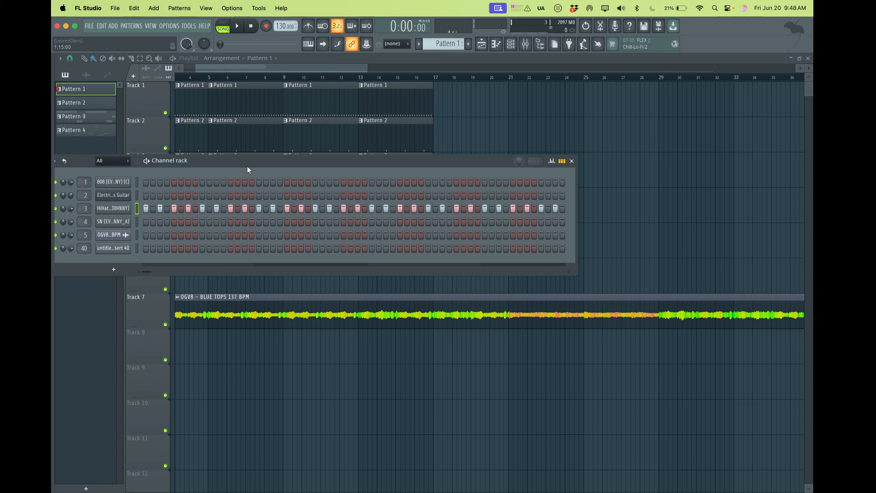
left_click_drag(248, 168, 330, 177)
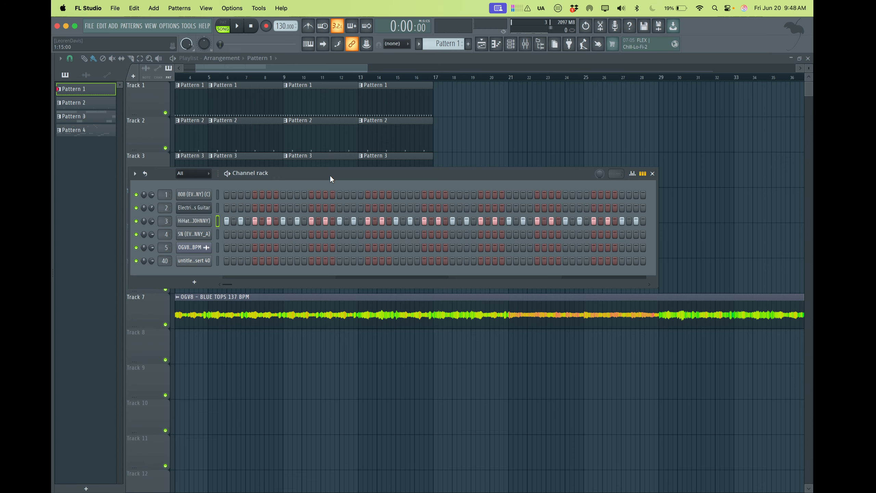
left_click_drag(366, 69, 308, 67)
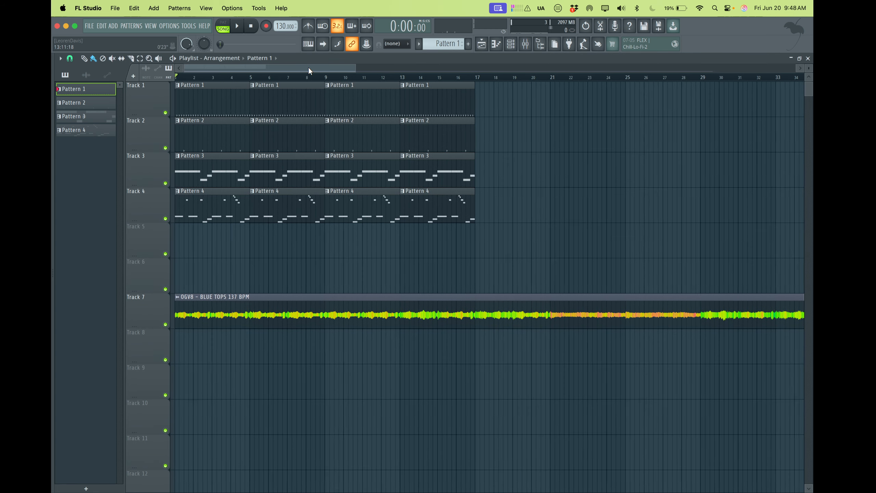
Step: Create empty Pattern 5, place its clip at bar 1 on Track 5 and show the channel rack
left_click_drag(444, 44, 444, 35)
left_click(200, 242)
left_click_drag(200, 244, 178, 241)
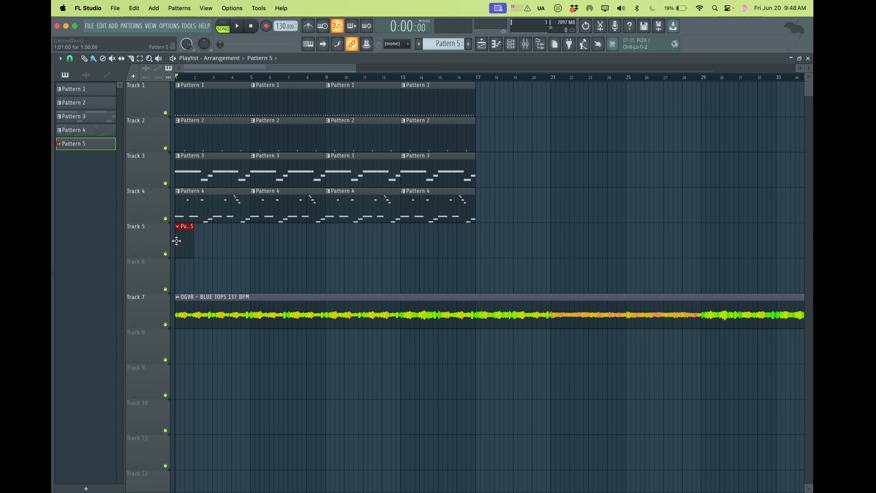
left_click(511, 44)
left_click(510, 44)
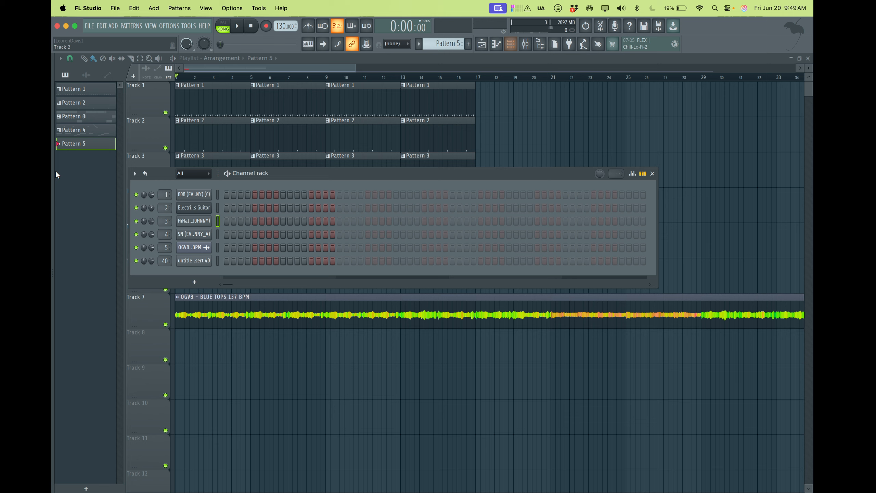
Step: Clear the "blue top" search in the sample browser and expand the SOUNDS FROM PROS folder, keeping the channel rack open
left_click(53, 171)
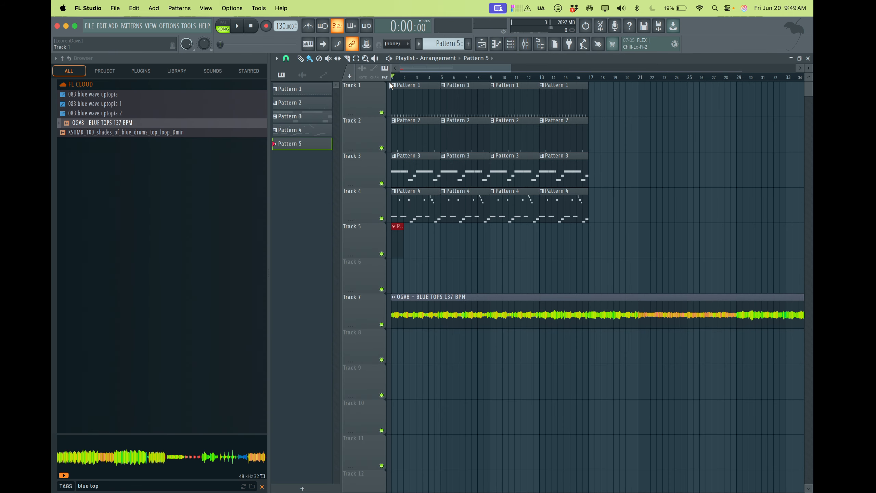
left_click(261, 486)
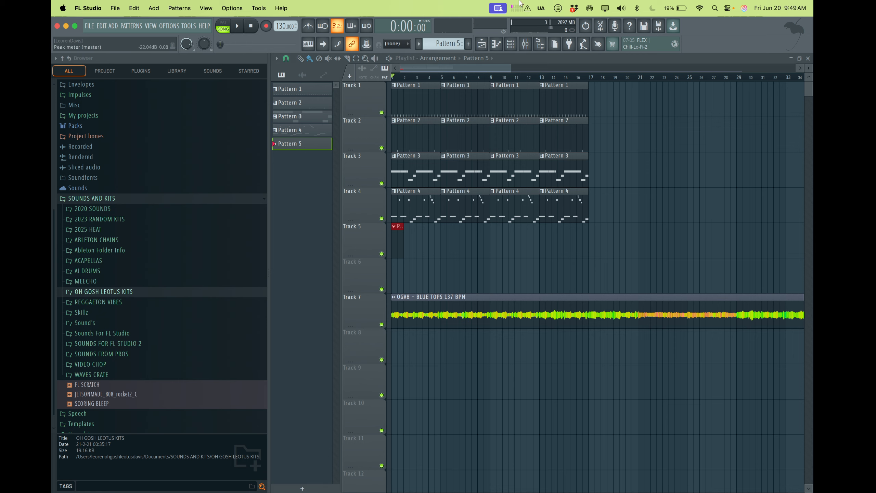
left_click(512, 45)
scroll(135, 310, "down", 1)
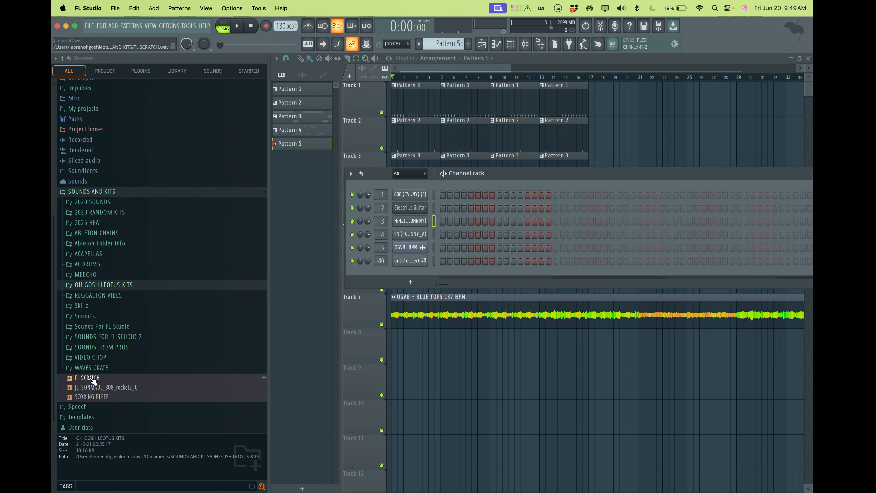
scroll(108, 225, "up", 5)
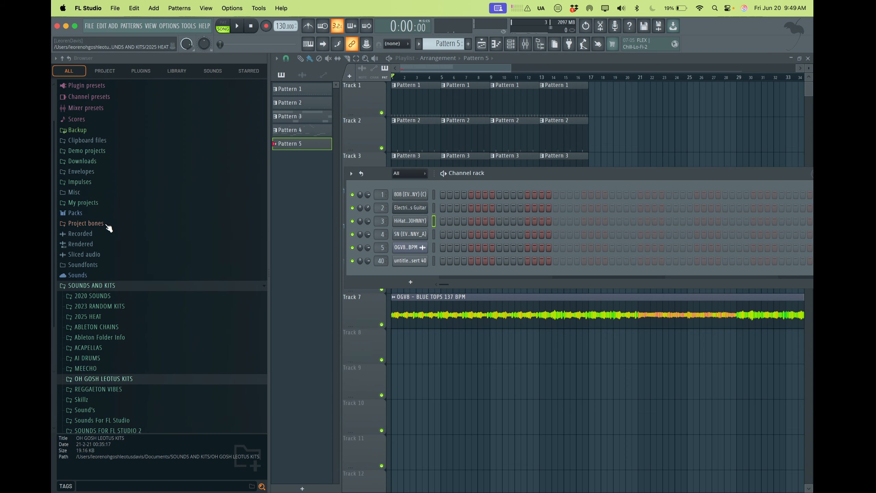
scroll(108, 226, "down", 5)
left_click(110, 346)
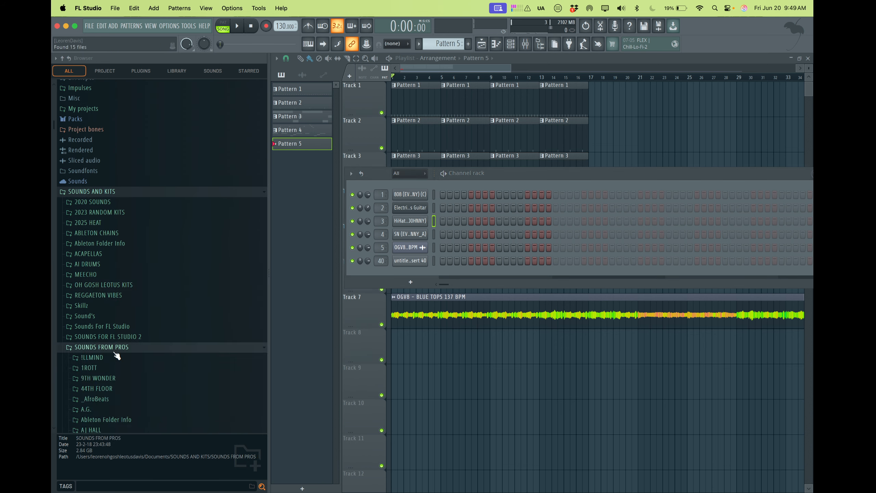
Step: Find the JOHNNY JULIANO folder and expand Hihats (Open & Closed) inside EVIL J0HNNY (DrumKit 2025)
scroll(119, 344, "down", 15)
scroll(122, 283, "down", 12)
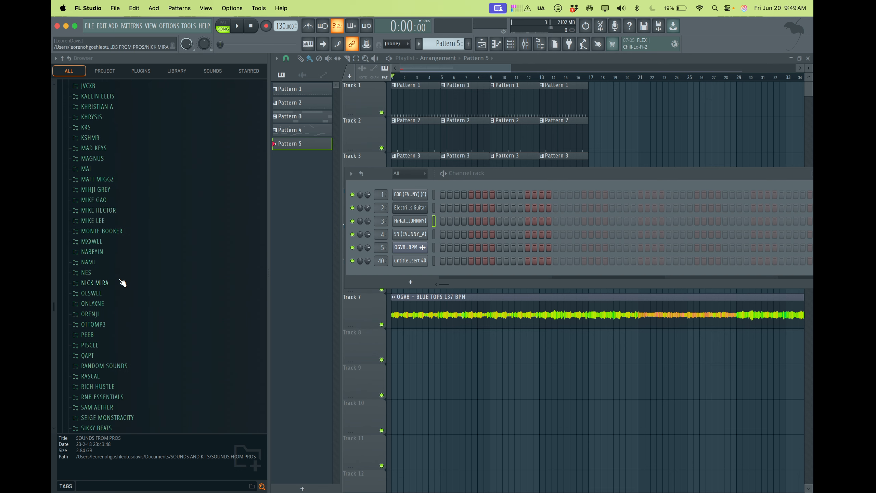
scroll(122, 283, "down", 3)
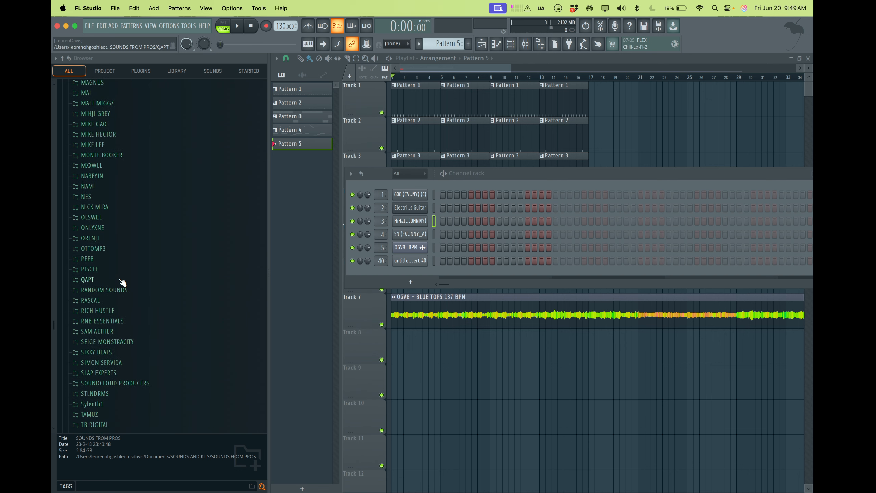
scroll(123, 282, "down", 18)
scroll(127, 266, "up", 6)
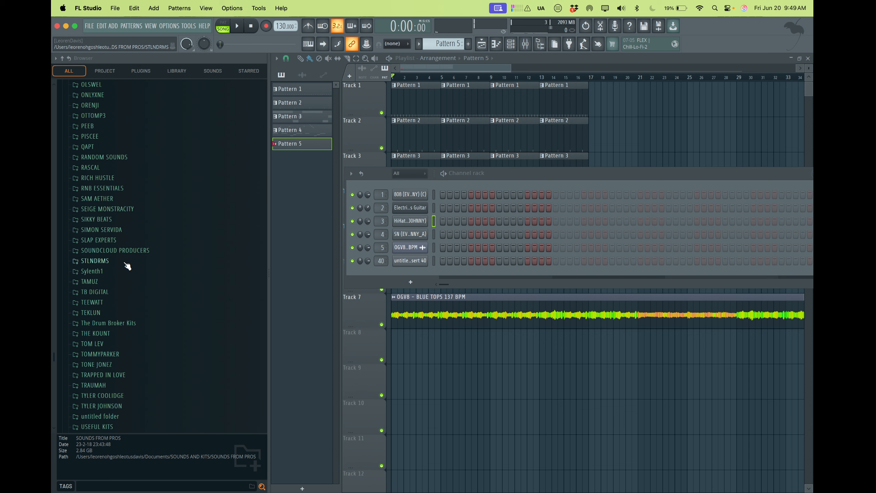
scroll(127, 266, "down", 20)
scroll(128, 266, "up", 20)
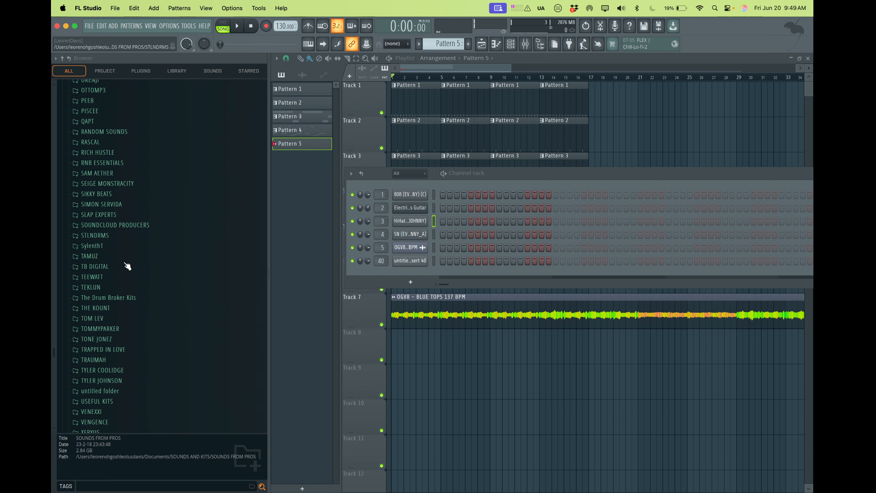
scroll(128, 265, "up", 20)
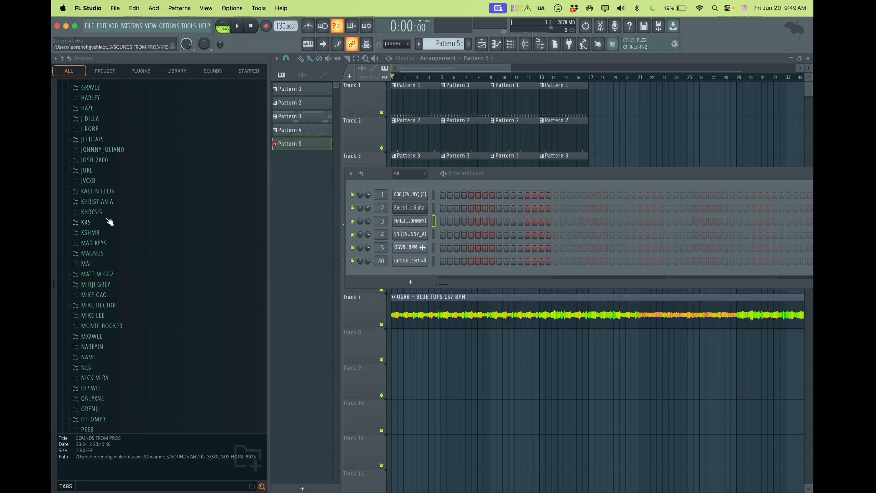
left_click(102, 150)
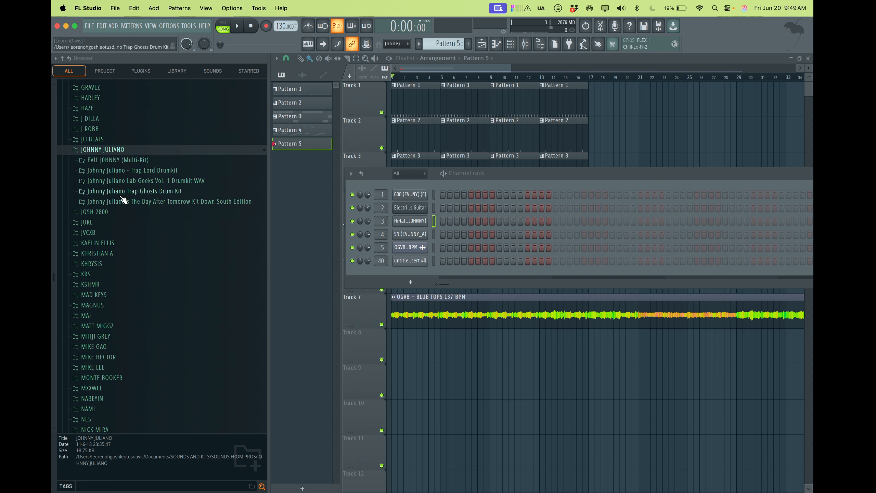
left_click(119, 160)
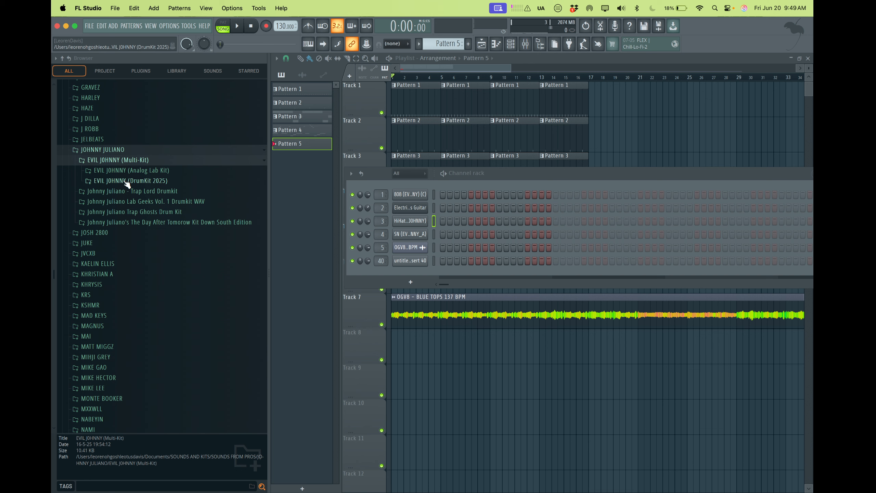
left_click(127, 181)
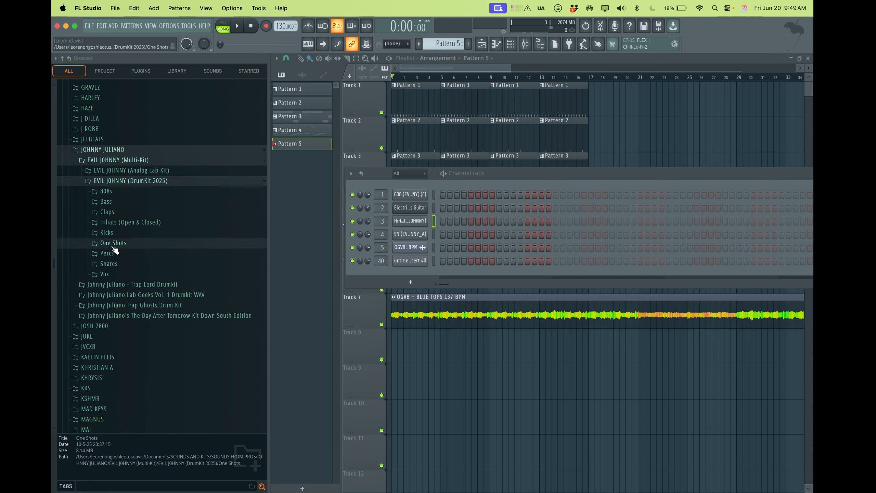
left_click(116, 224)
Step: Add OpHat (EVIL-J0HNNY_B) as a new channel and place its hits on steps 13 and 45 while the arrangement plays
scroll(128, 335, "down", 10)
left_click(131, 328)
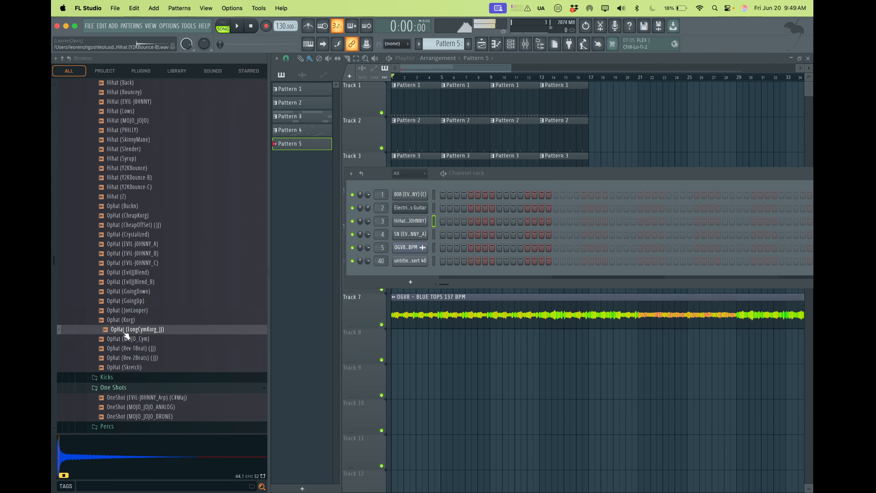
left_click_drag(131, 251, 379, 282)
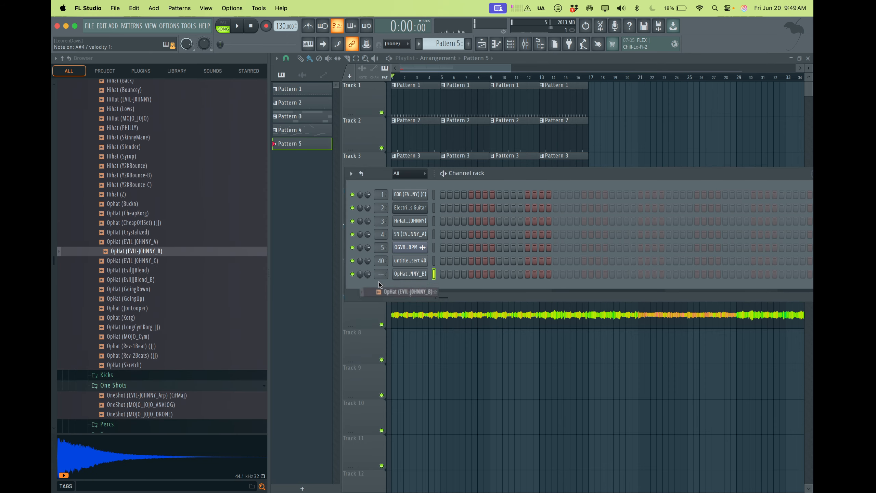
left_click(359, 315)
key("F6")
key("space")
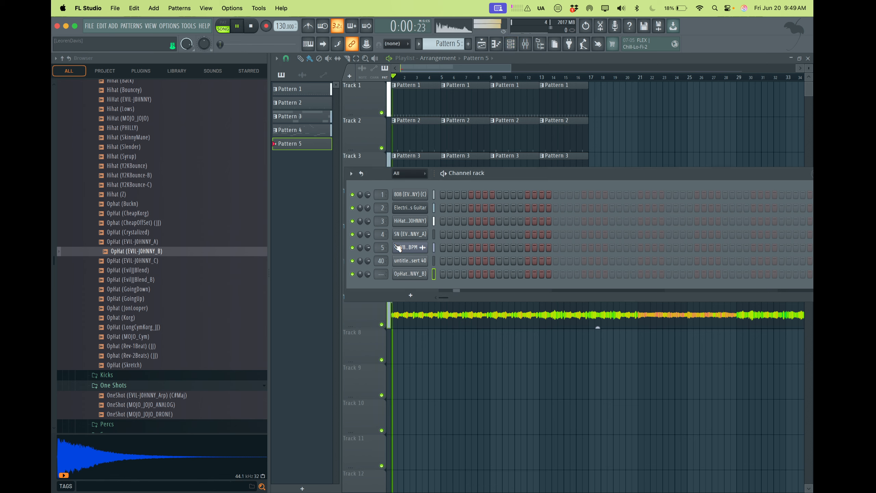
left_click(527, 274)
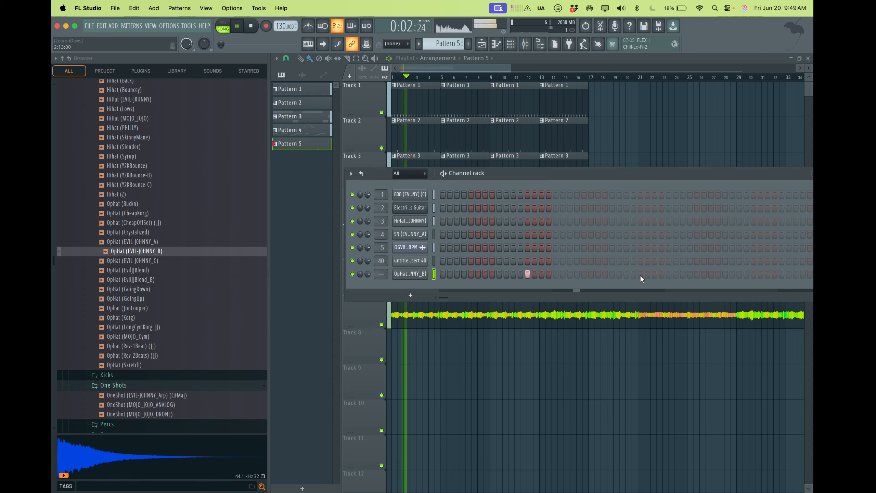
left_click_drag(639, 172, 542, 172)
left_click(657, 274)
Step: Add OpHat (EVIL-J0HNNY_A) as a channel with hits on steps 1, 13 and 33, and place an OpHat B hit on step 21
left_click_drag(157, 242, 347, 291)
left_click(345, 287)
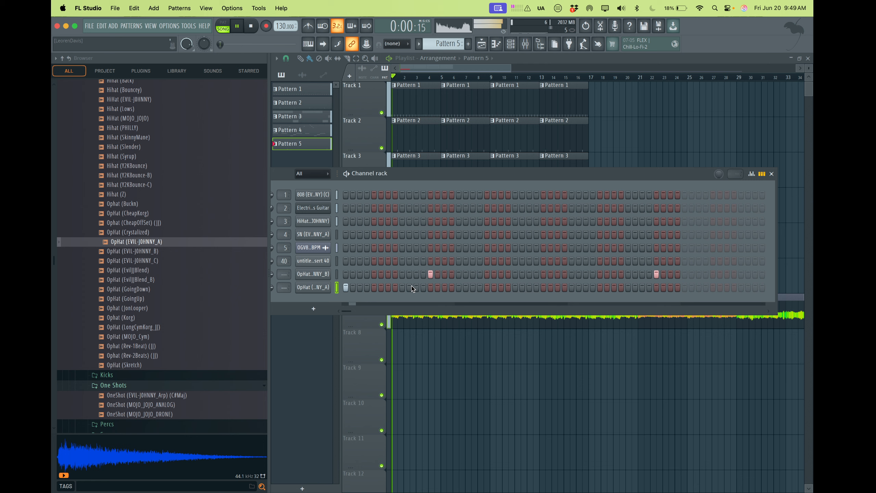
left_click(430, 287)
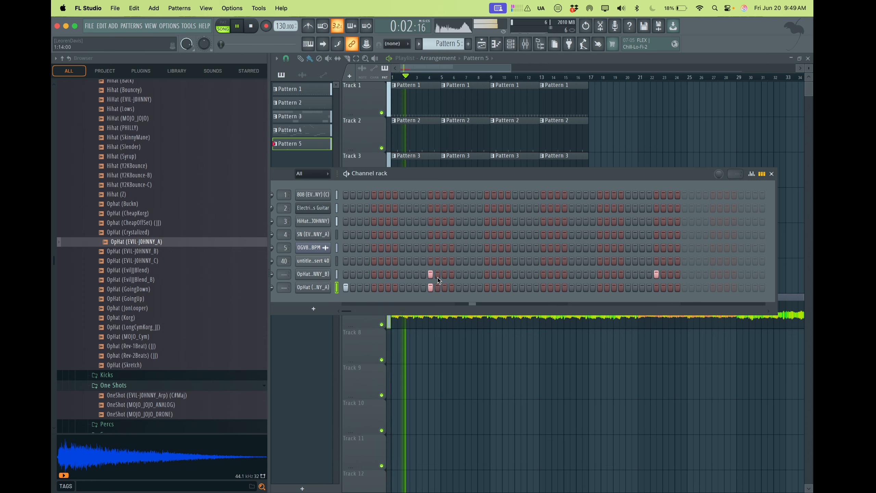
left_click(486, 274)
left_click(571, 287)
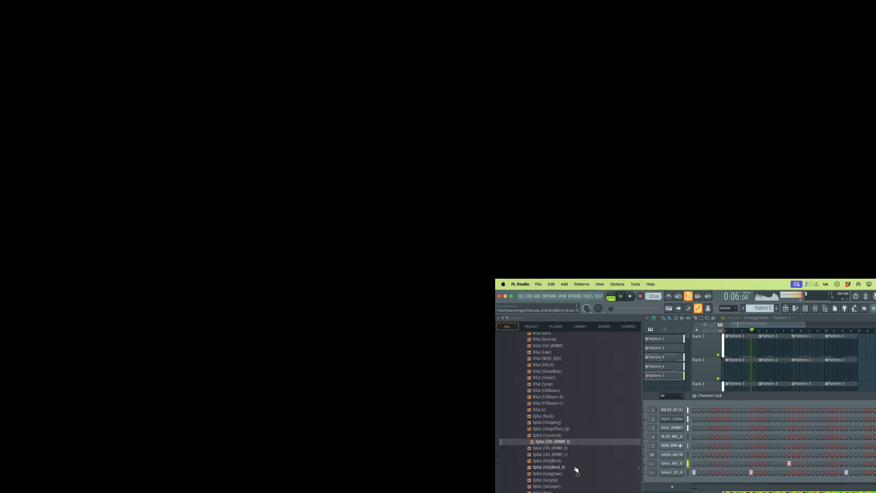
Step: Add OpHat (EVIL-J0HNNY_C) as a channel and duplicate the Pattern 5 clip on Track 5 to bars 5, 9 and 13
left_click_drag(567, 455, 652, 480)
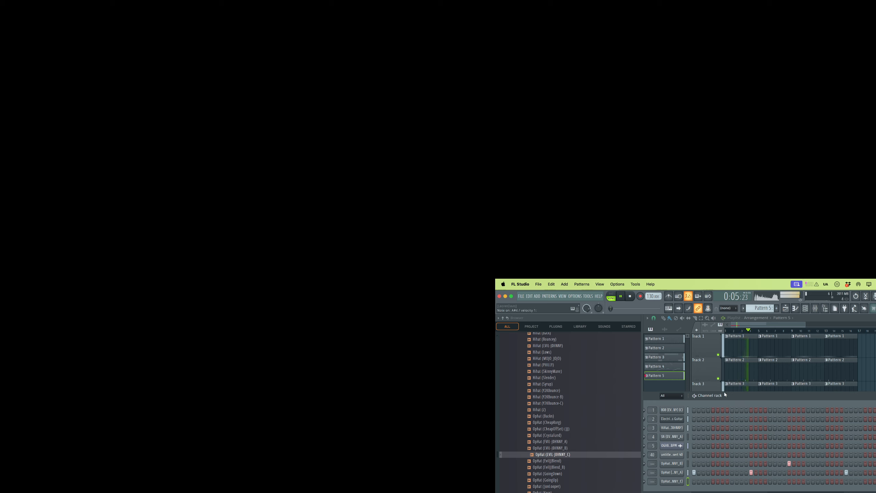
key("F6")
key("ctrl+b")
key("ctrl+b")
key("ctrl+b")
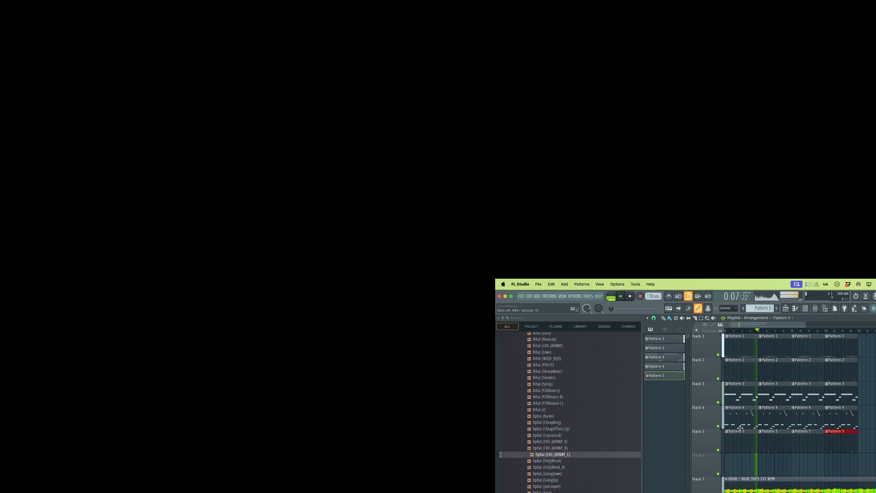
left_click(809, 307)
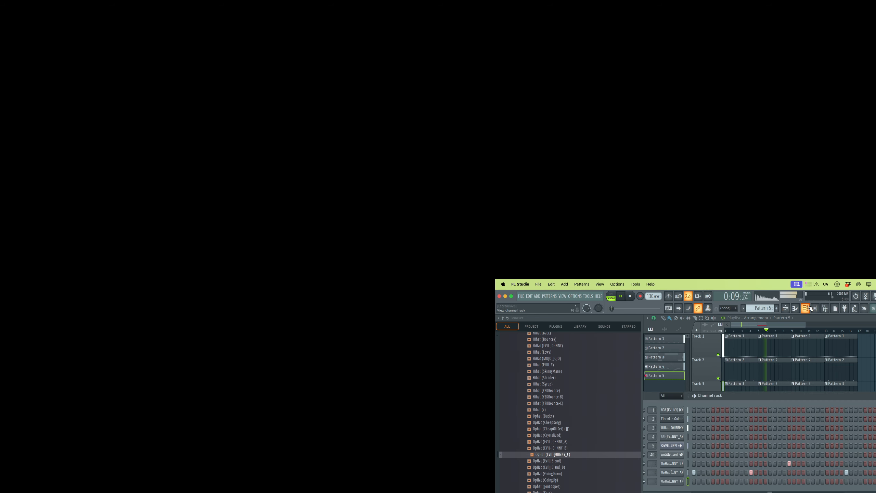
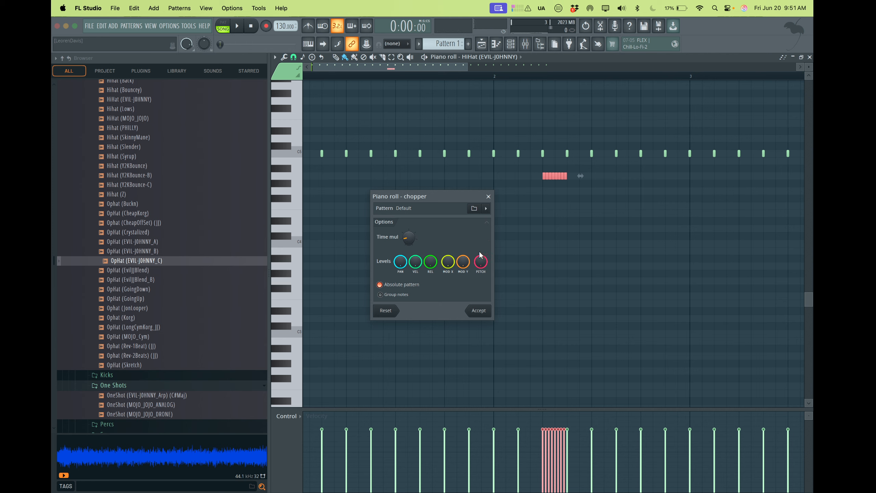
Step: Adjust the chopper's time multiplier for the hi-hat roll in bar 2 of Pattern 1 and accept the chop during playback
left_click_drag(404, 235, 404, 239)
key("space")
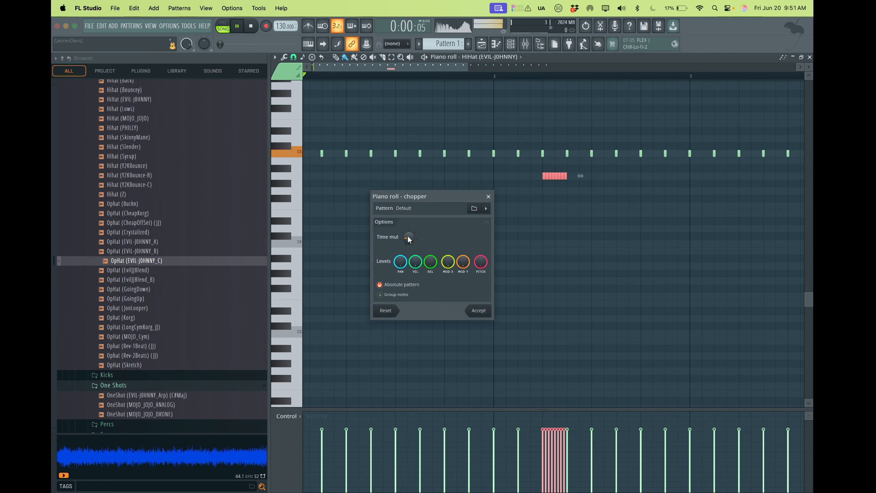
left_click(478, 310)
left_click(496, 318)
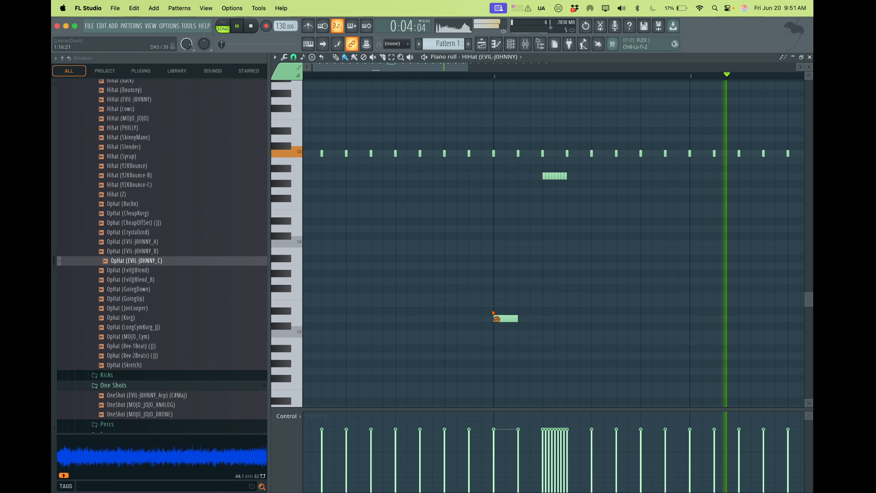
right_click(488, 310)
right_click(504, 319)
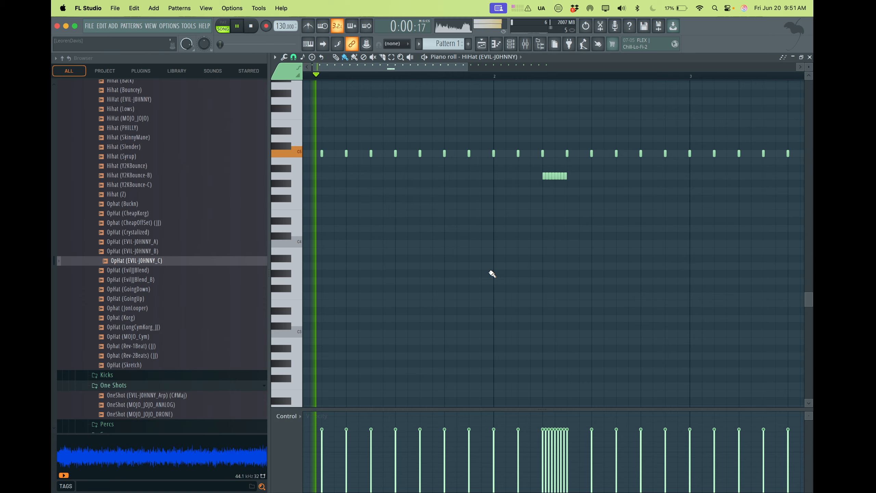
Step: Place two adjacent F4 hi-hat notes on steps 13 and 15 of bar 2 in Pattern 1 during playback
scroll(496, 272, "up", 3)
scroll(496, 271, "right", 3)
left_click(595, 280)
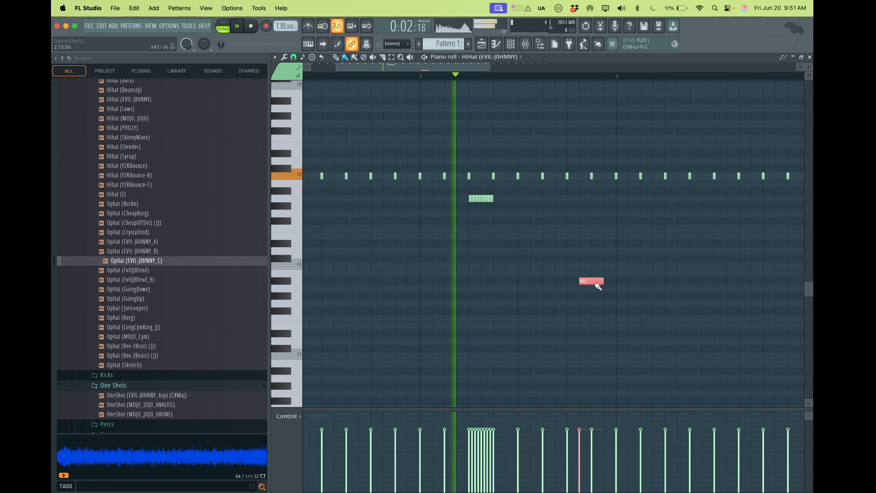
mouse_move(594, 280)
left_mouse_down()
mouse_move(584, 280)
mouse_move(586, 229)
mouse_move(588, 251)
mouse_move(613, 236)
mouse_move(600, 225)
left_mouse_up()
left_click(596, 229)
scroll(605, 226, "right", 5)
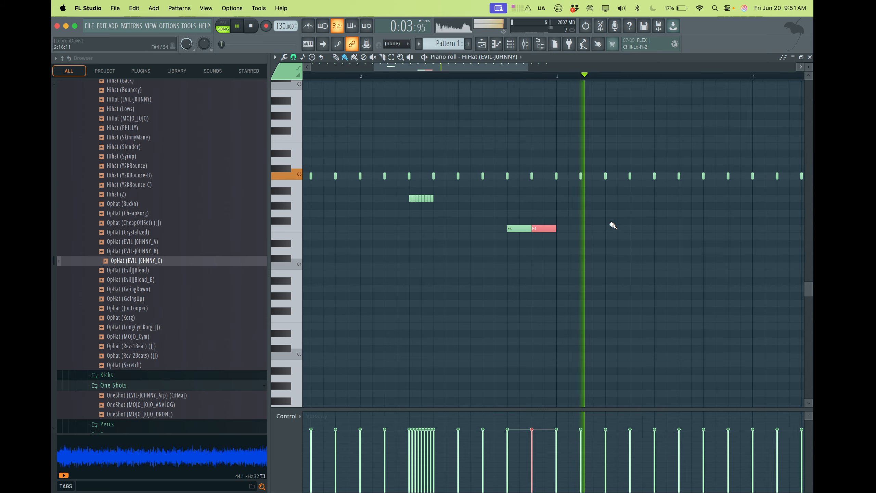
Step: Place a G#4 hi-hat note on step 7 of bar 4 and chop it into four slices with the chopper
scroll(610, 227, "down", 2)
left_click(690, 184)
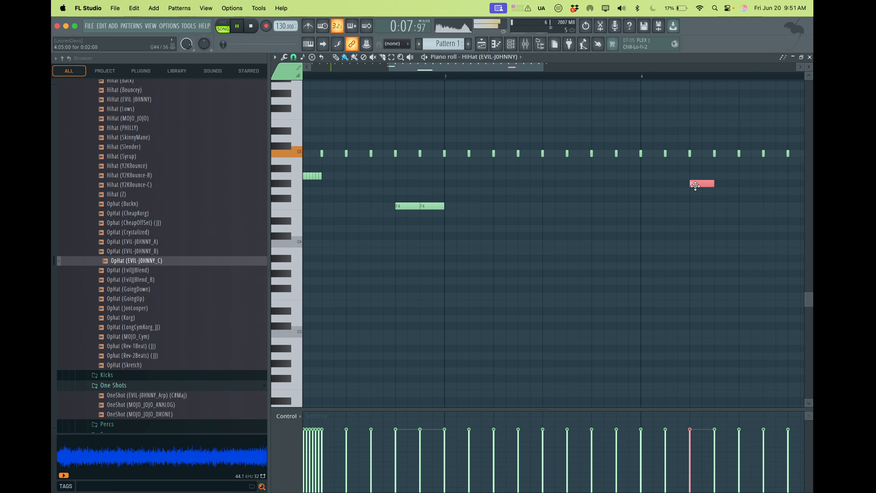
left_click_drag(703, 184, 728, 185)
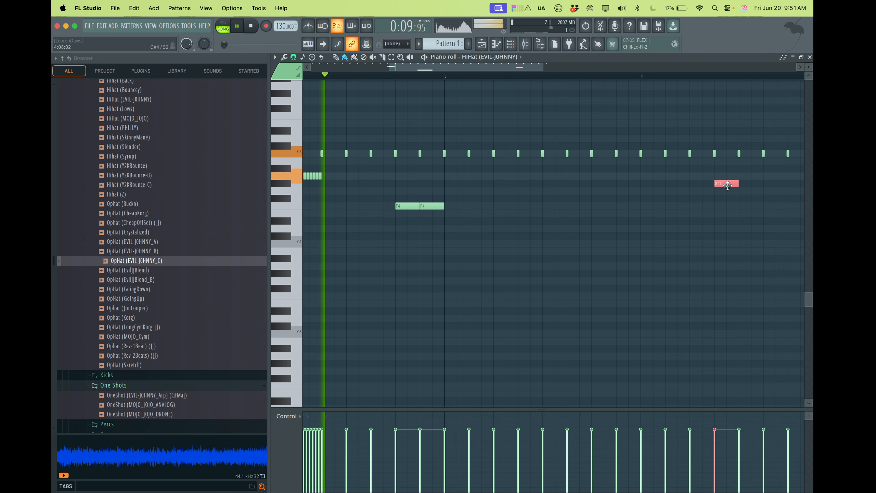
key("alt+u")
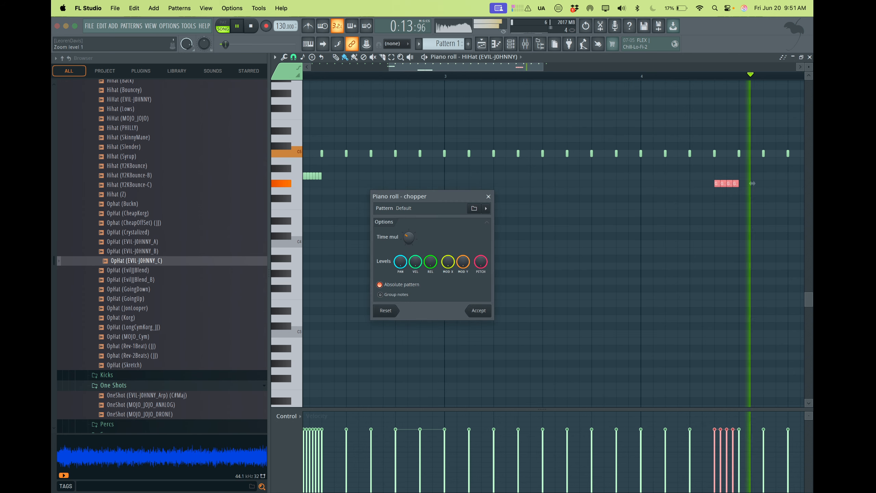
left_click_drag(412, 238, 412, 241)
left_click(479, 310)
scroll(534, 284, "down", 1)
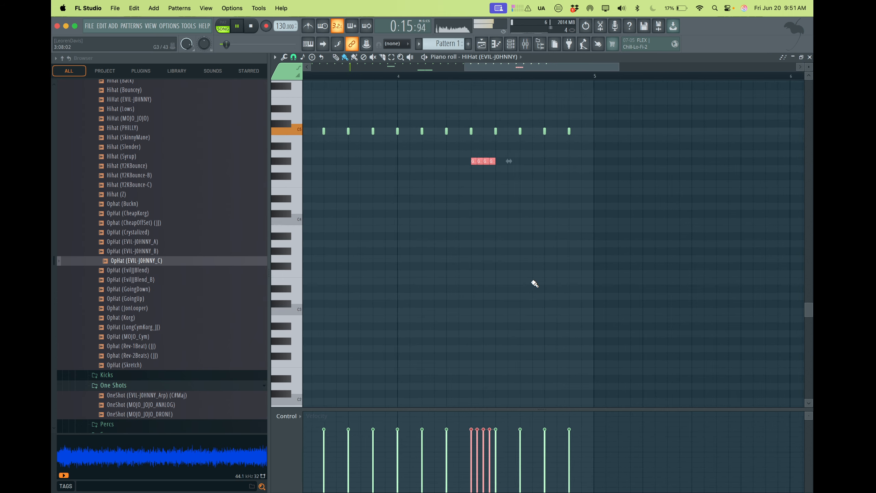
Step: Place an E4 note on step 11 and a C#4 note on step 15 of bar 4, and stop playback
scroll(538, 276, "up", 3)
left_click(550, 258)
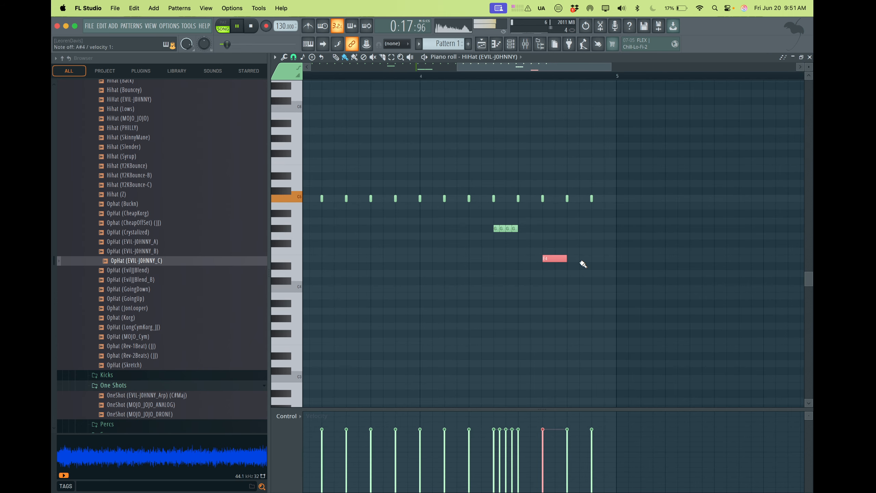
left_click(594, 281)
key("space")
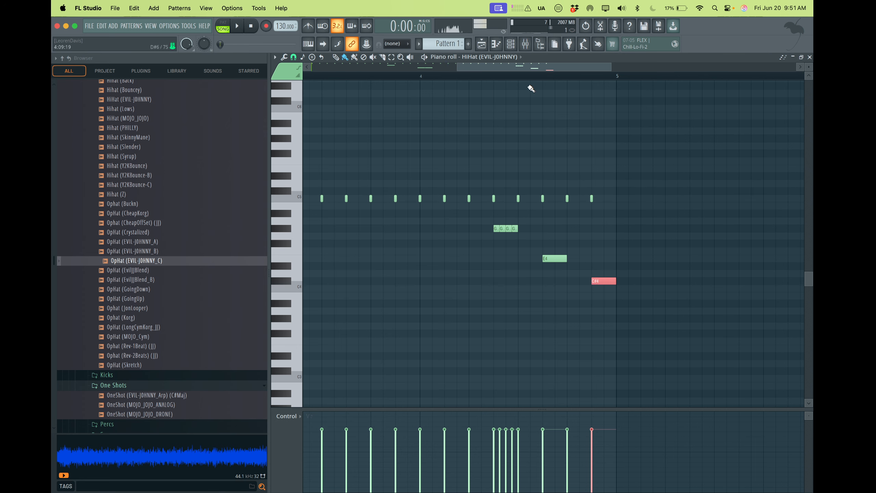
Step: Create Pattern 6, place its clip on Track 6 and open it in the channel rack
key("F6")
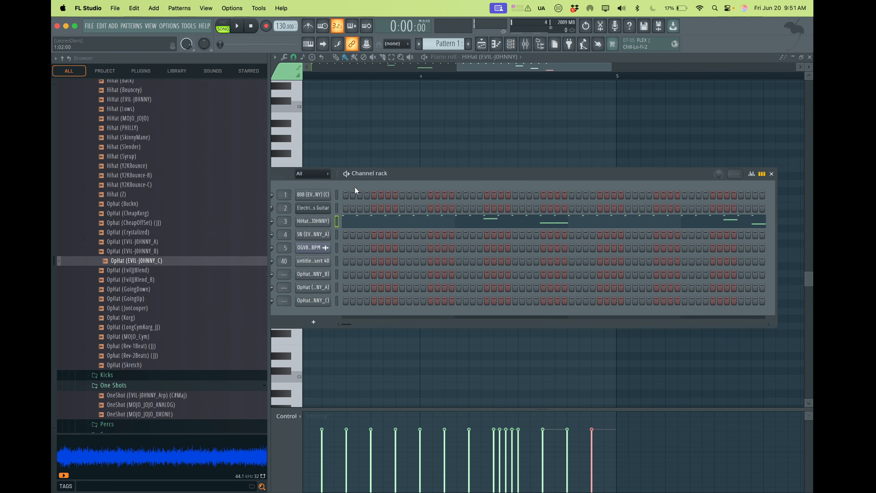
left_click(482, 43)
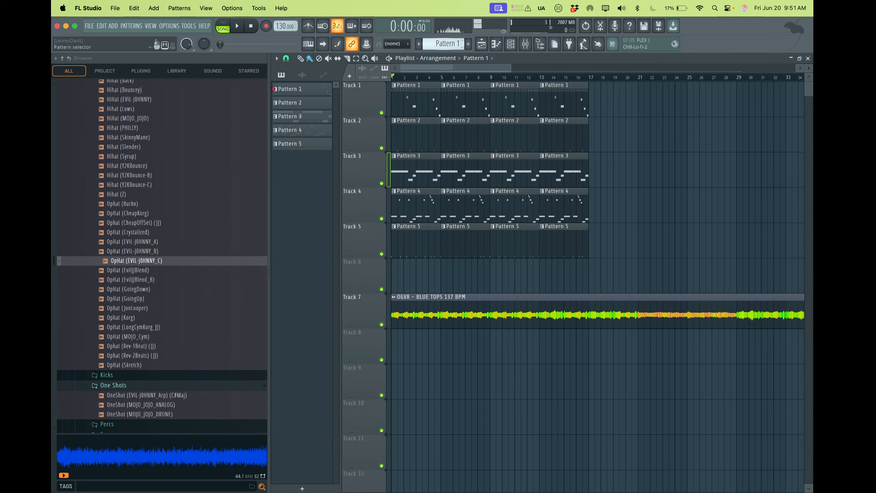
left_click(468, 44)
left_click(401, 275)
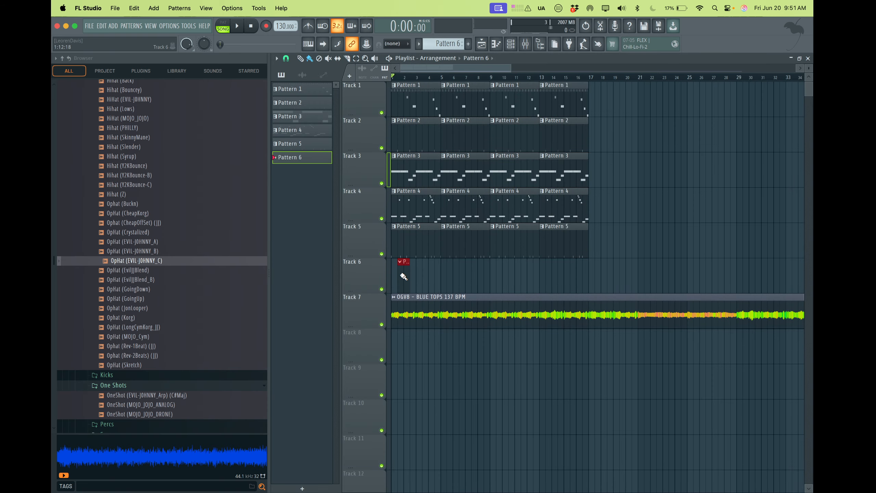
double_click(399, 274)
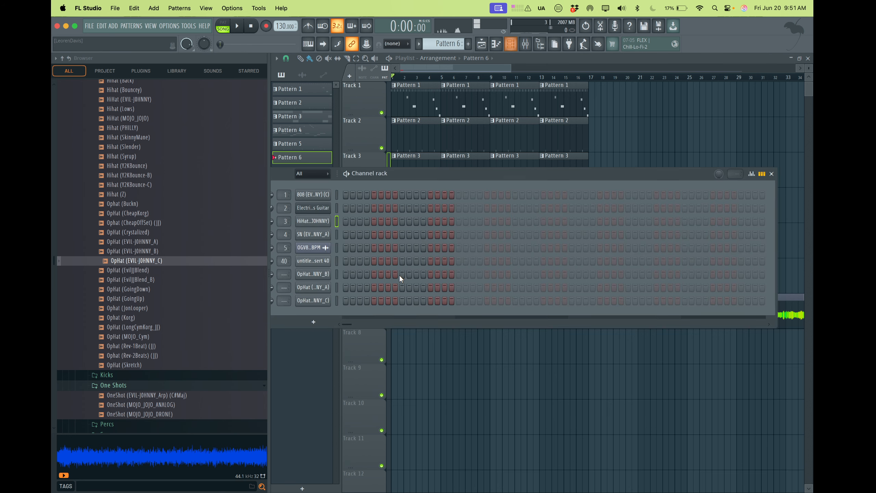
Step: Add Hihat (Y2KBounce) as a new channel in Pattern 6 and fill it on every 2 steps
left_click(153, 166)
left_click_drag(153, 165, 304, 310)
left_click(720, 313)
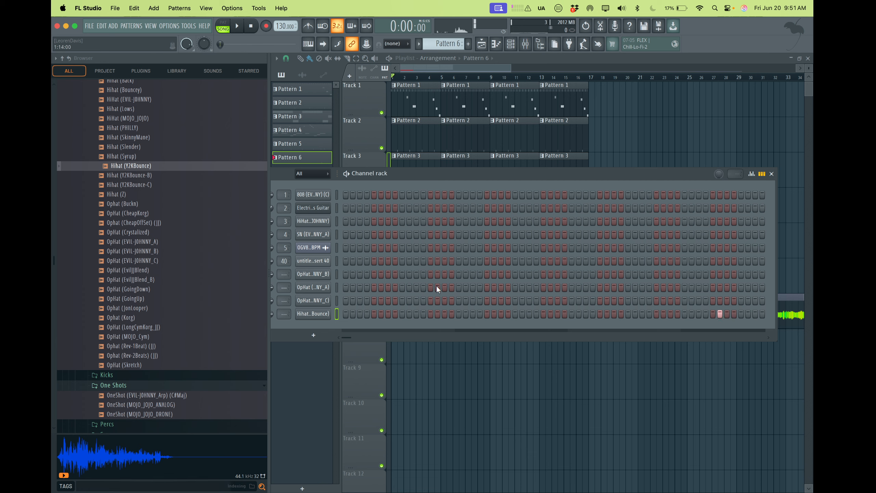
left_click(315, 301)
left_click(312, 313)
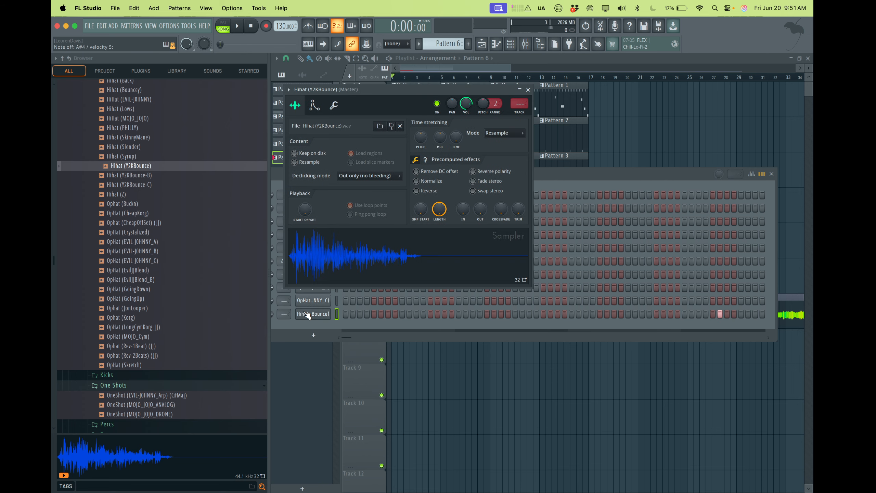
right_click(312, 313)
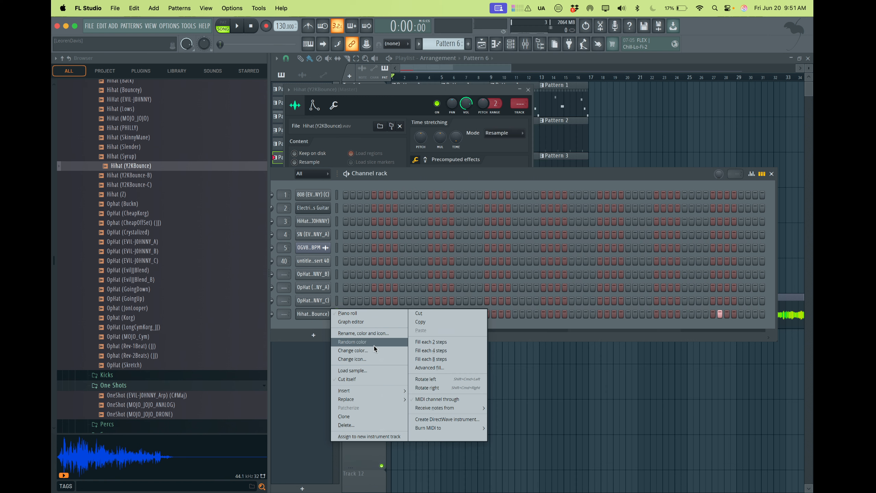
left_click(414, 342)
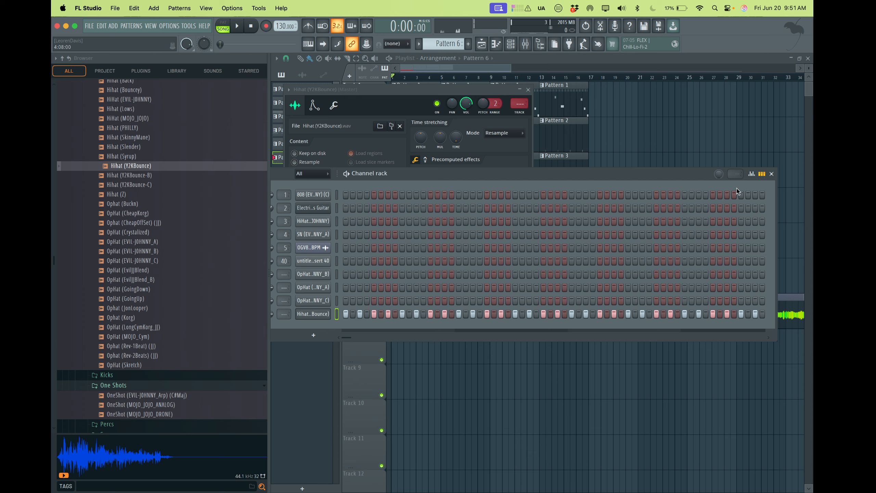
Step: Mute Track 1 in the playlist and show the graph editor's Repeat values for the Hihat (Y2KBounce) channel
left_click(751, 173)
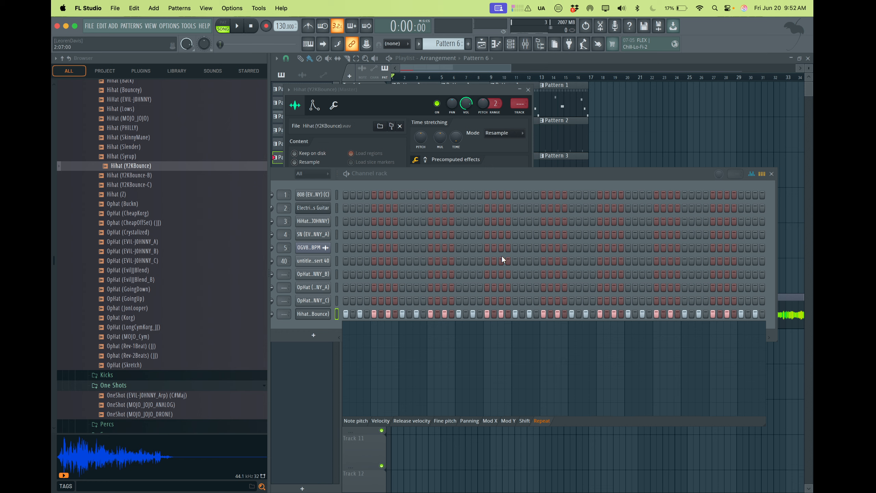
left_click(576, 58)
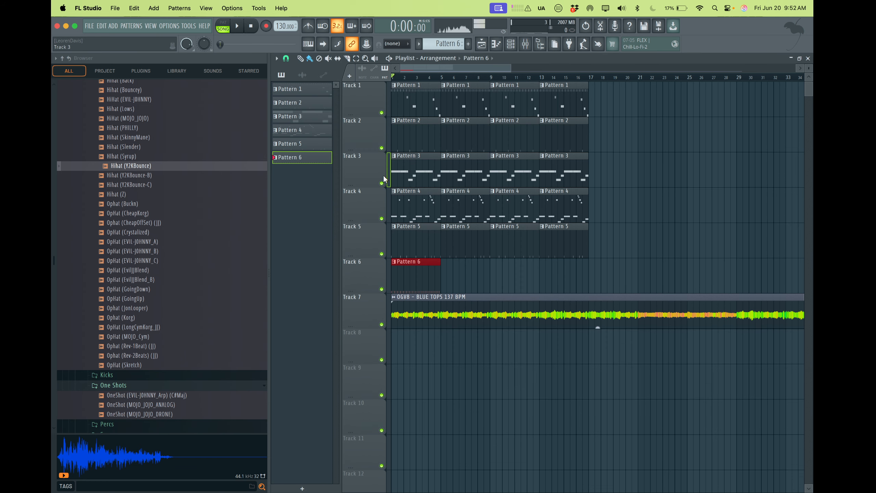
left_click(382, 112)
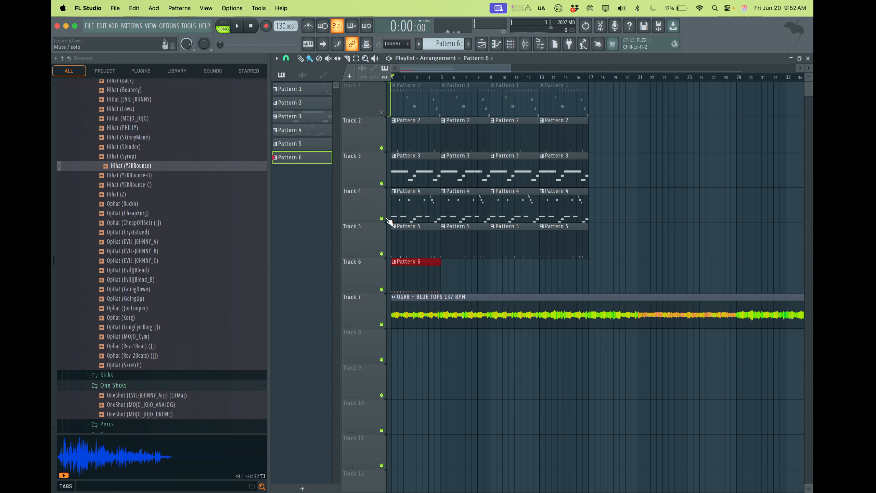
double_click(401, 277)
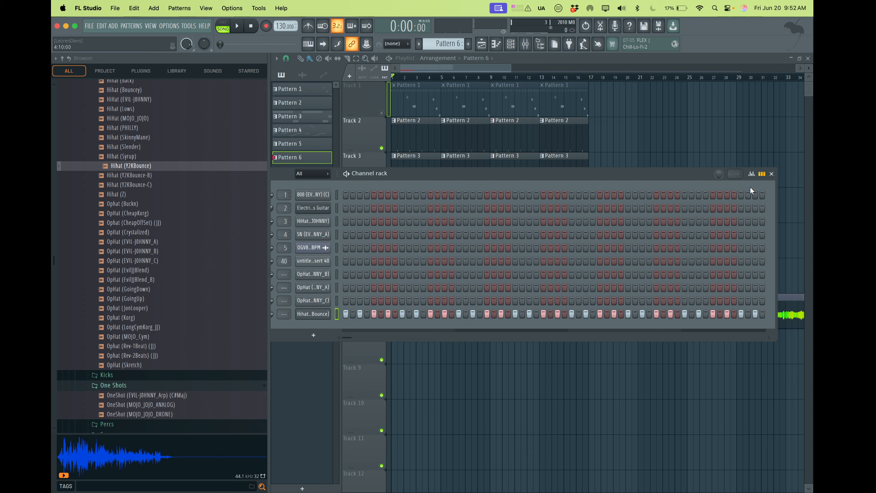
left_click(761, 174)
left_click(762, 176)
left_click(751, 175)
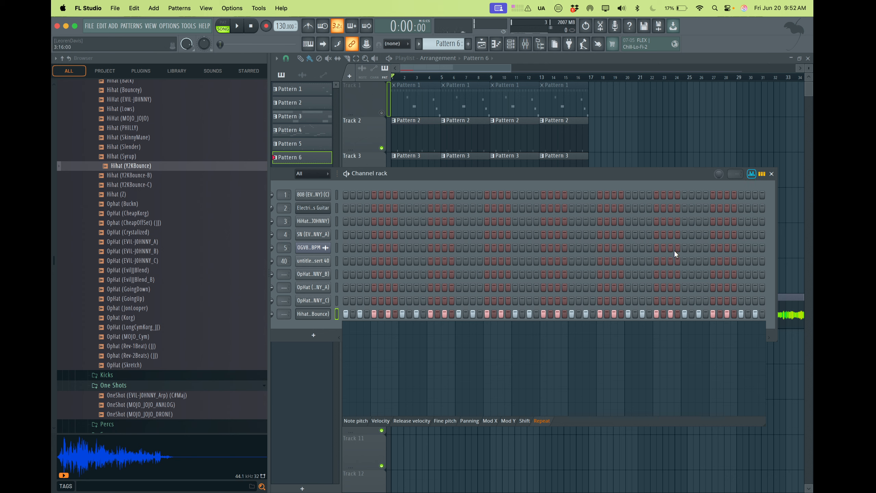
Step: Set Repeat values on steps 3, 7, 19 and 35 of Hihat (Y2KBounce), using 1/32 (Half step) on step 35, while auditioning the rolls
left_click(360, 393)
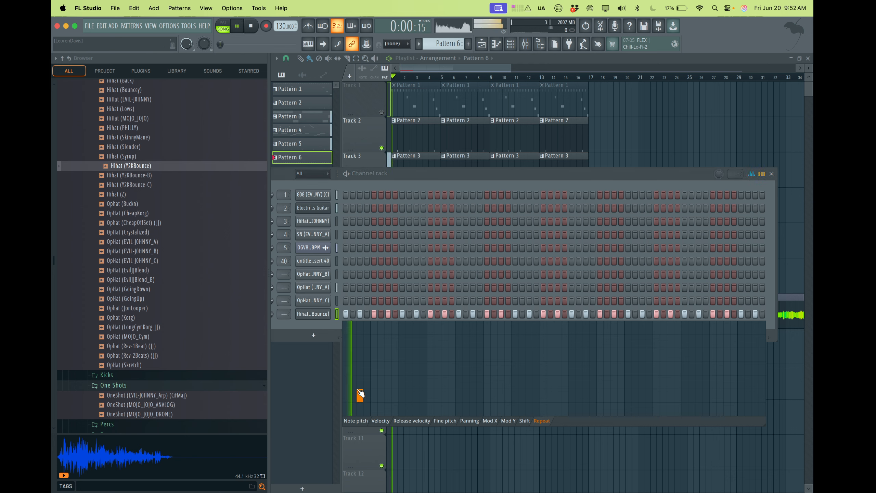
left_click_drag(359, 393, 391, 328)
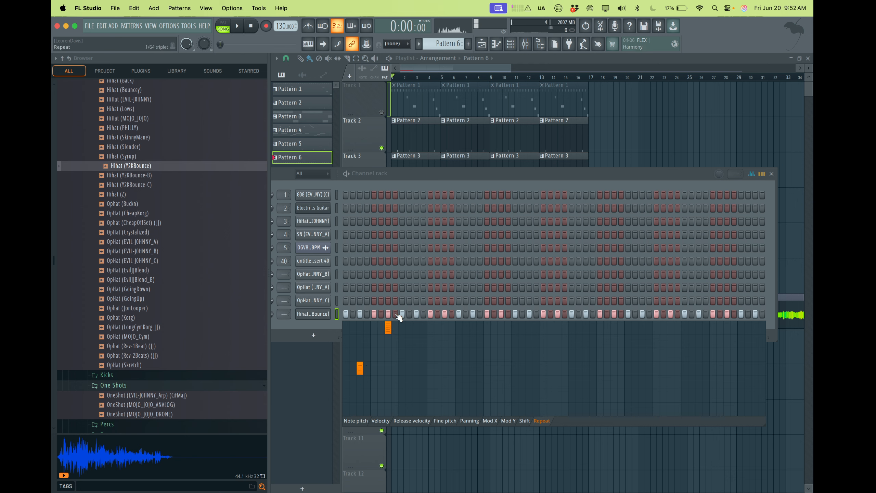
key("space")
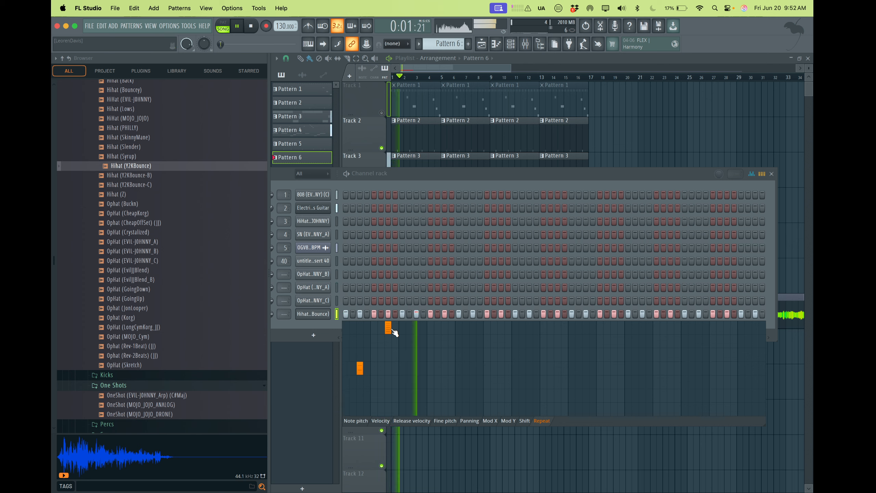
key("space")
left_click_drag(393, 330, 394, 344)
key("space")
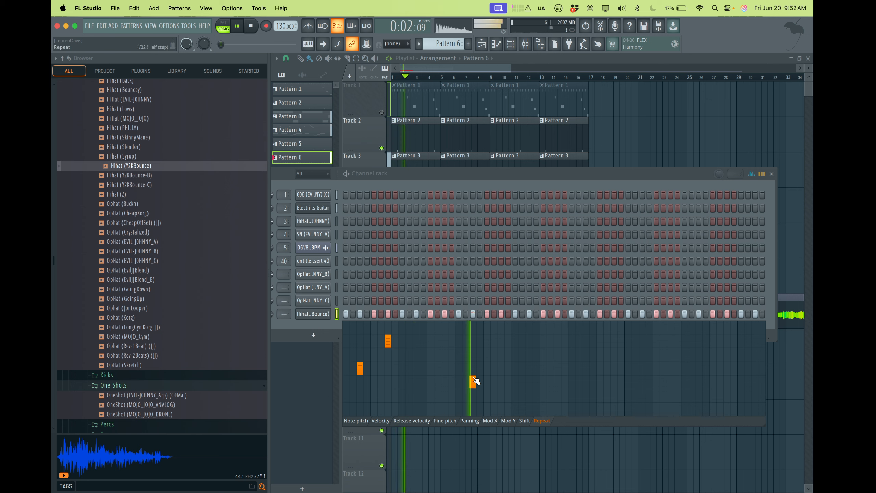
left_click(473, 407)
left_click(584, 382)
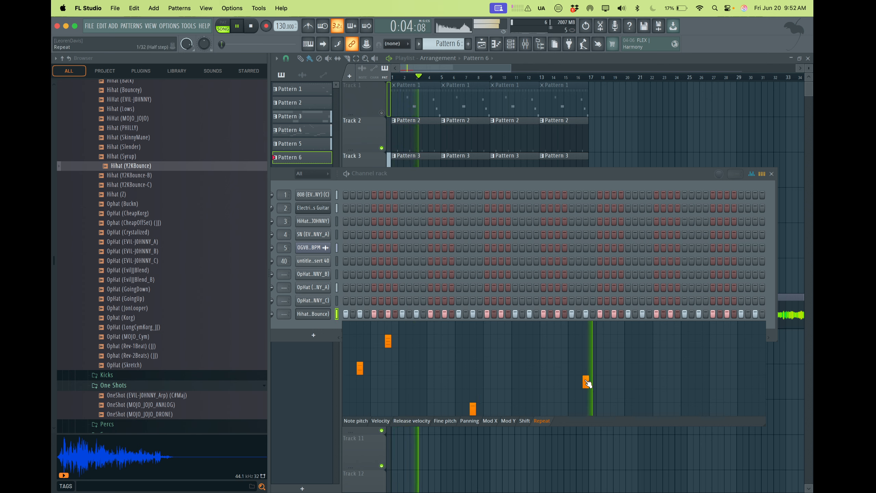
key("space")
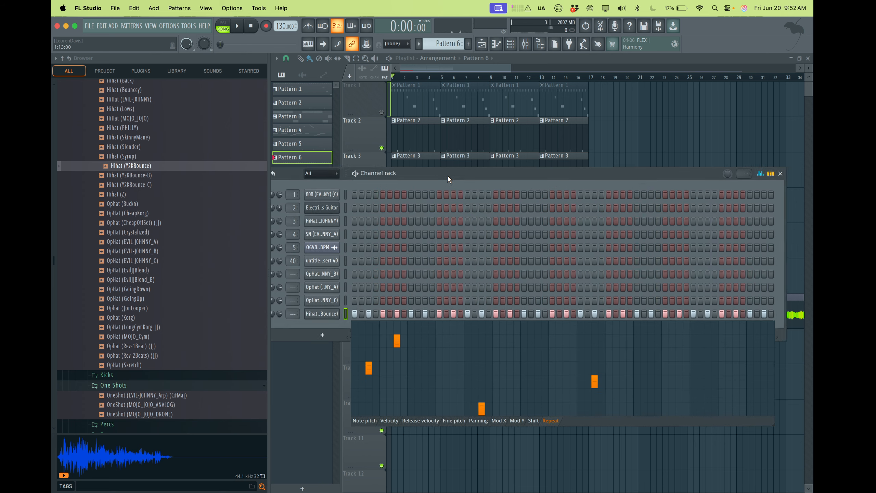
Step: Mute the Hihat (Y2KBounce) channel and audition the arrangement with Track 1 unmuted, saving the project
left_click_drag(448, 175, 473, 177)
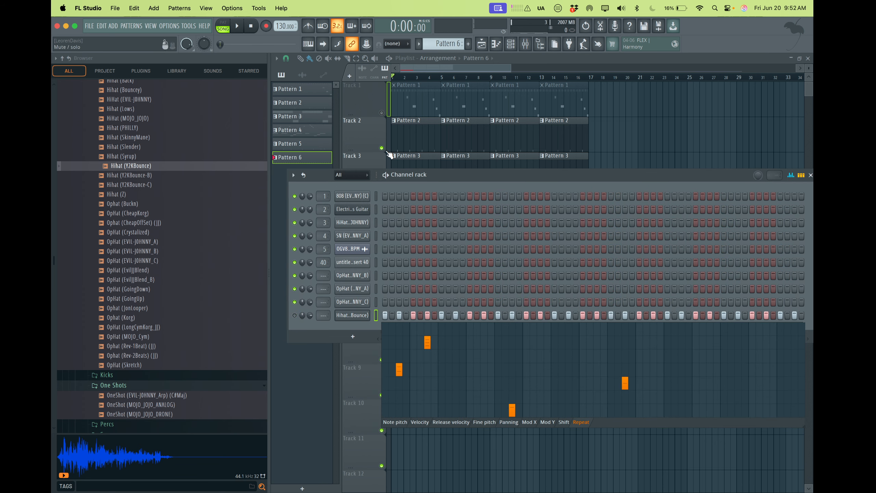
key("F6")
key("space")
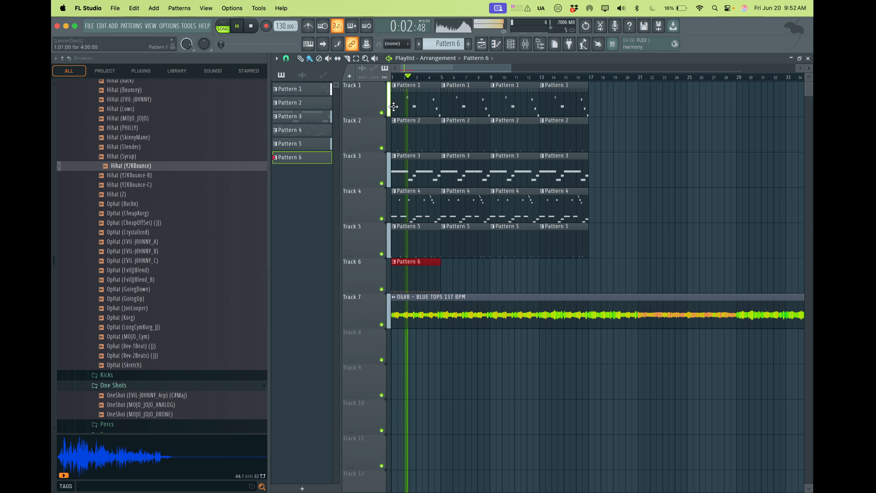
key("space")
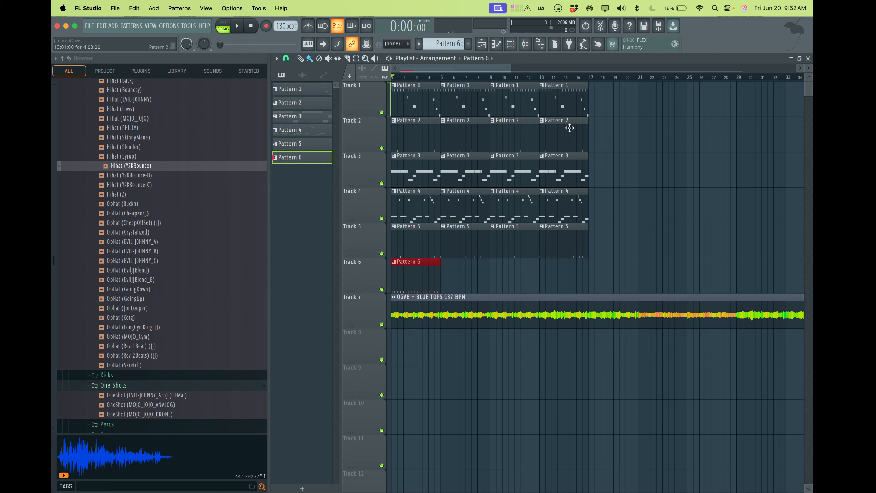
key("super+s")
Step: Chop the first F4 note near the end of bar 2 in Pattern 1 into finer slices with a changed time multiplier
double_click(516, 120)
double_click(513, 112)
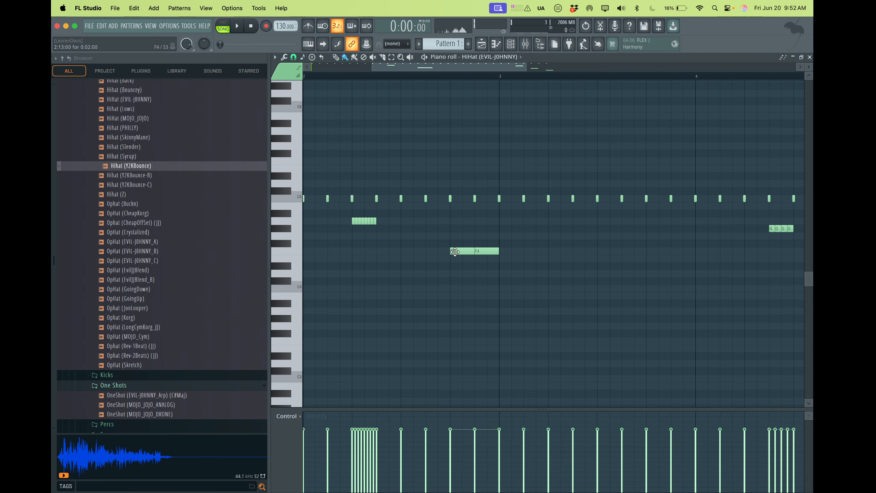
double_click(454, 252)
left_click(492, 196)
left_click(464, 254, "ctrl")
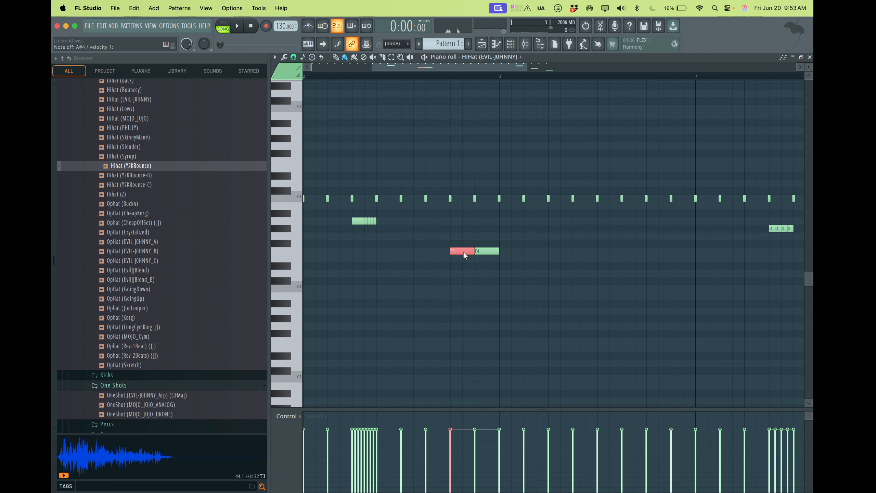
key("ctrl+u")
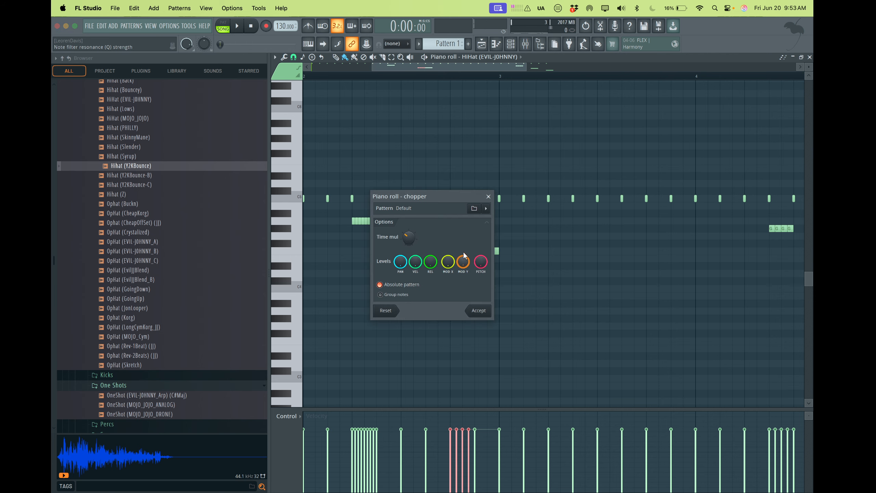
left_click_drag(440, 196, 381, 190)
mouse_move(351, 237)
left_mouse_down()
mouse_move(351, 217)
mouse_move(350, 240)
left_mouse_up()
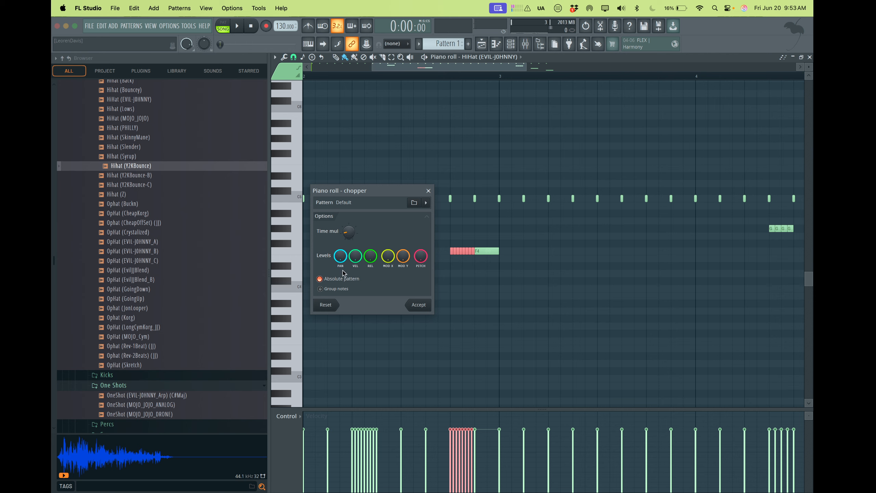
Step: Try the chopper's velocity and release levels with Absolute pattern off, discarding the chop and restoring the note velocity lane
left_click_drag(355, 256, 355, 261)
left_click(340, 289)
left_click_drag(370, 255, 371, 253)
left_click(319, 278)
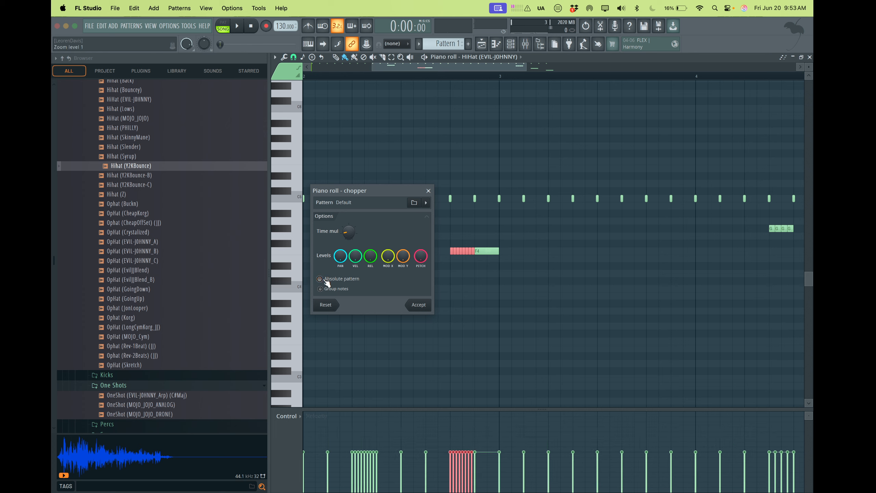
left_click(428, 190)
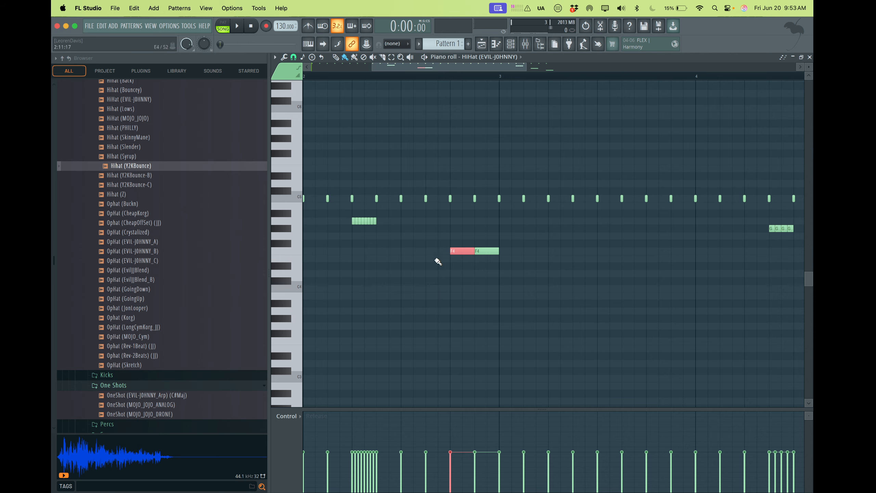
left_click(290, 435)
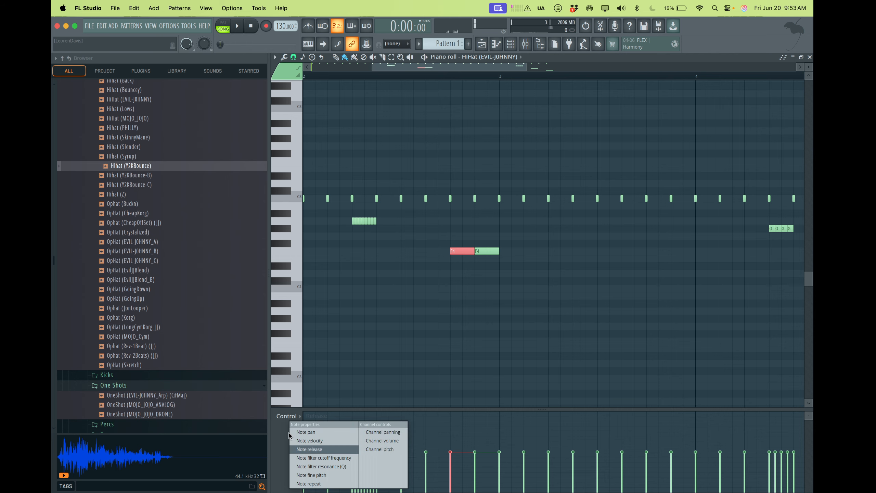
left_click(323, 441)
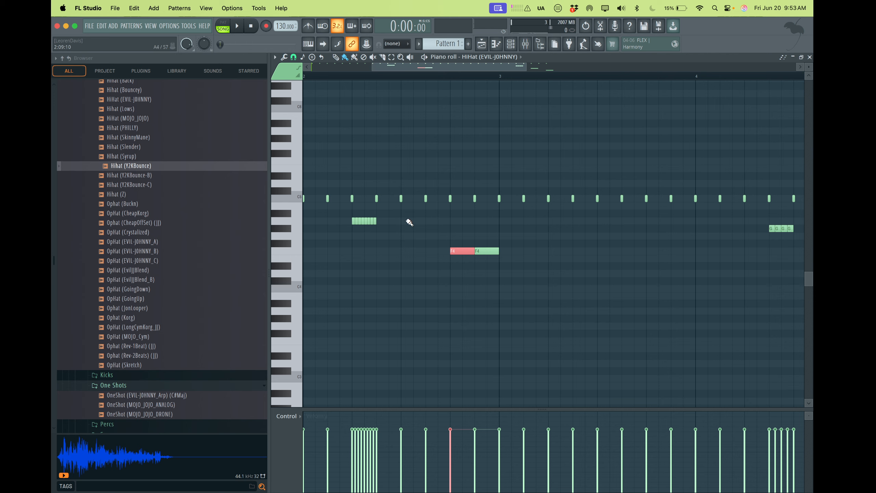
key("super+s")
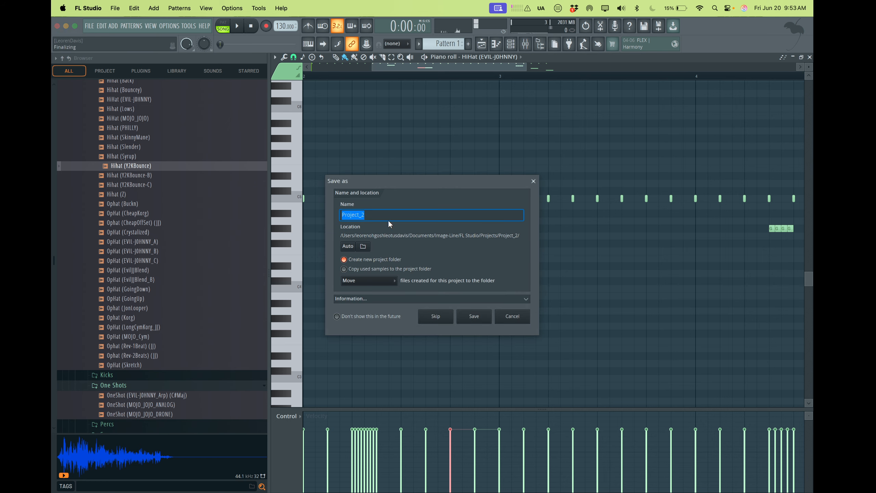
key("BackSpace")
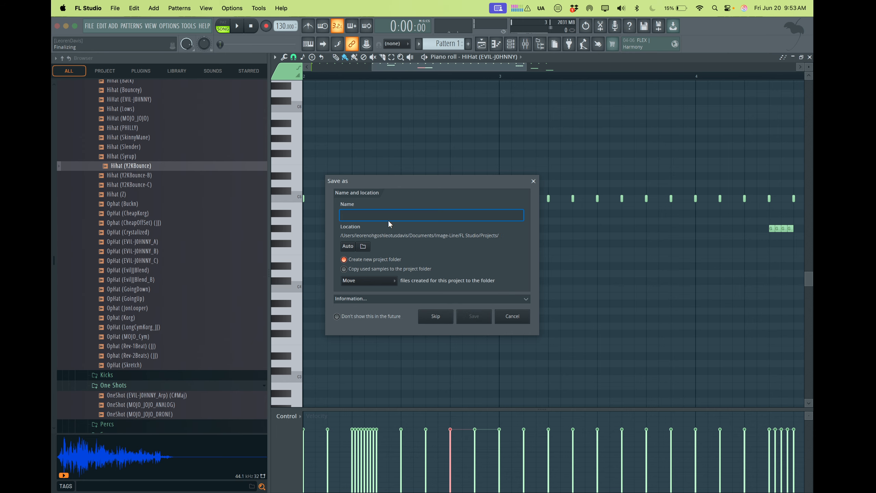
key("Escape")
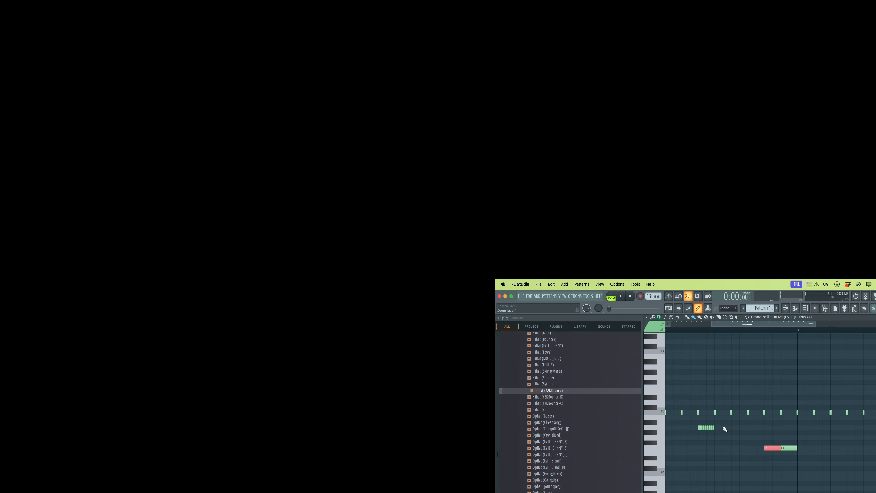
Step: Start an export of the project and name the file "BLUE TOPS - OH GOSH LEOTUS 130 BPM"
key("super+shift+r")
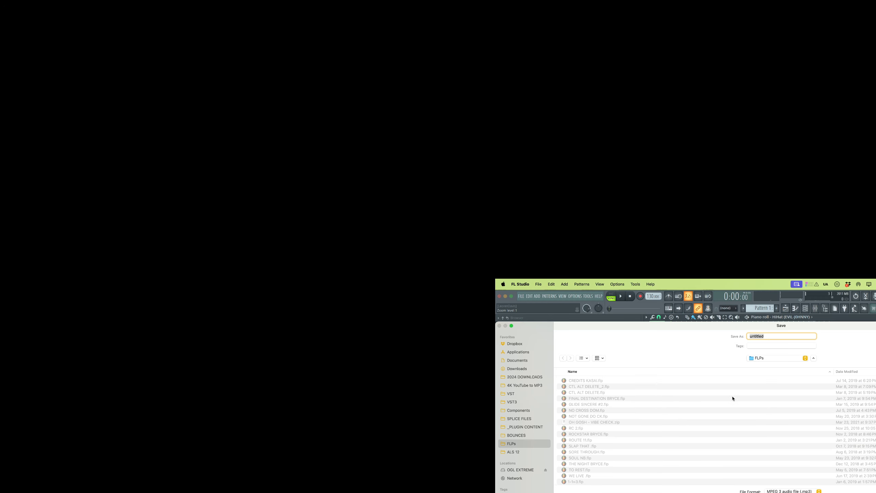
key("Caps_Lock")
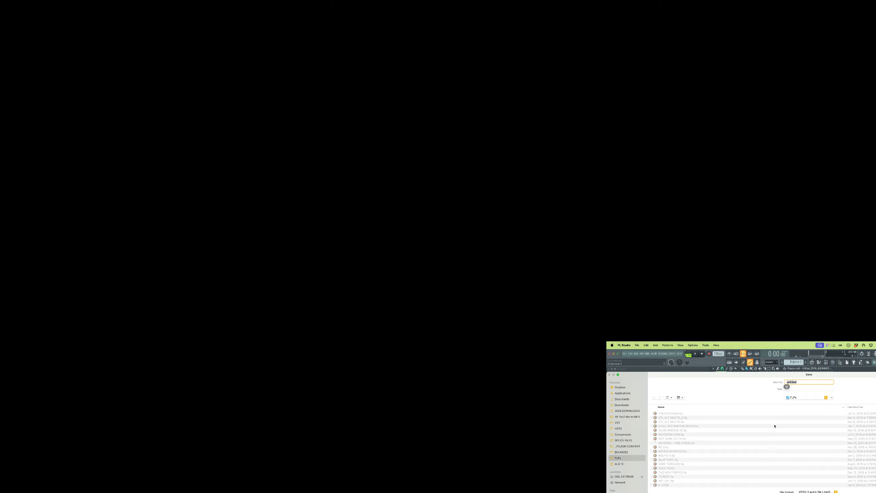
type("B")
key("Caps_Lock")
type("LUE TOPS")
key("BackSpace")
key("BackSpace")
type("_")
key("Caps_Lock")
key("BackSpace")
type("-")
key("Caps_Lock")
type("OH GOSH LWORUS")
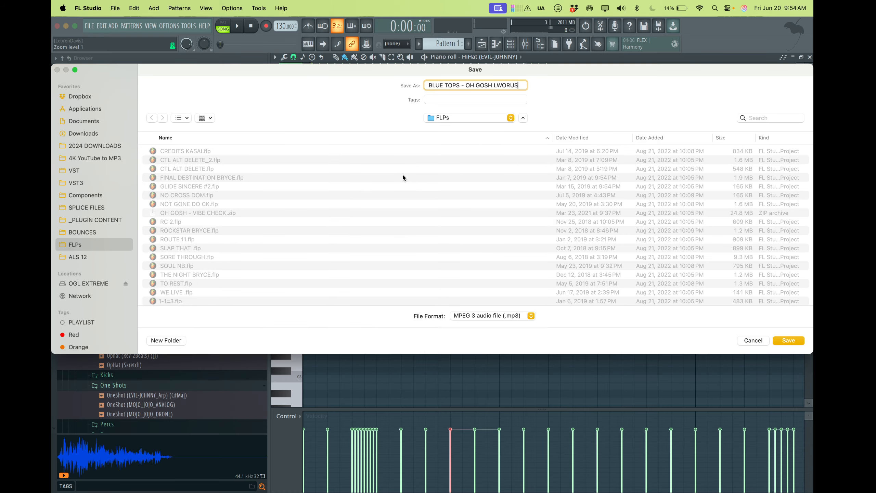
key("BackSpace")
key("BackSpace")
key("BackSpace")
type("EOTUS")
type("13")
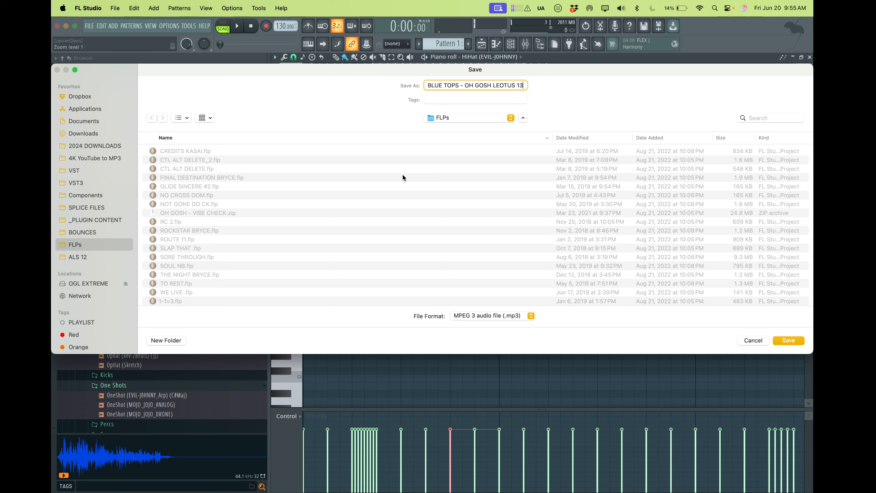
type("0 BPM")
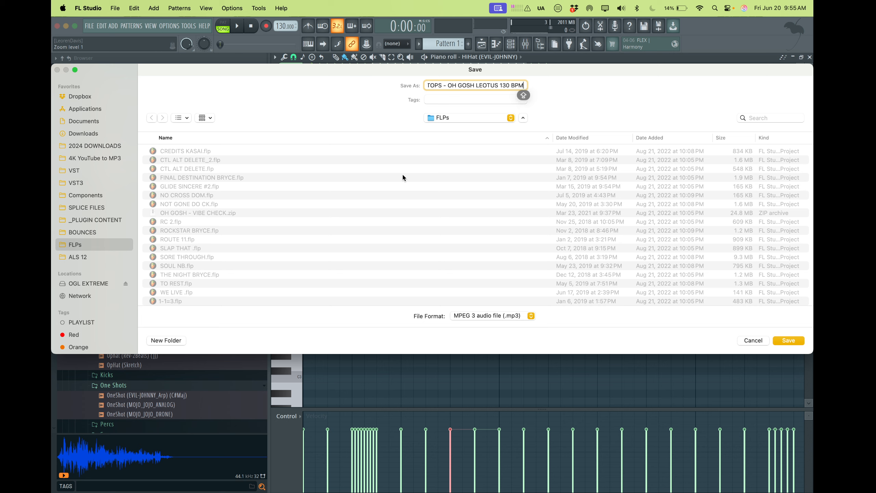
Step: Add the collaborators to the export name so it reads "BLUE TOPS - OH GOSH LEOTUS X OSYM X CLASS 130 BPM"
key("BackSpace")
key("BackSpace")
key("BackSpace")
key("BackSpace")
key("BackSpace")
key("BackSpace")
key("BackSpace")
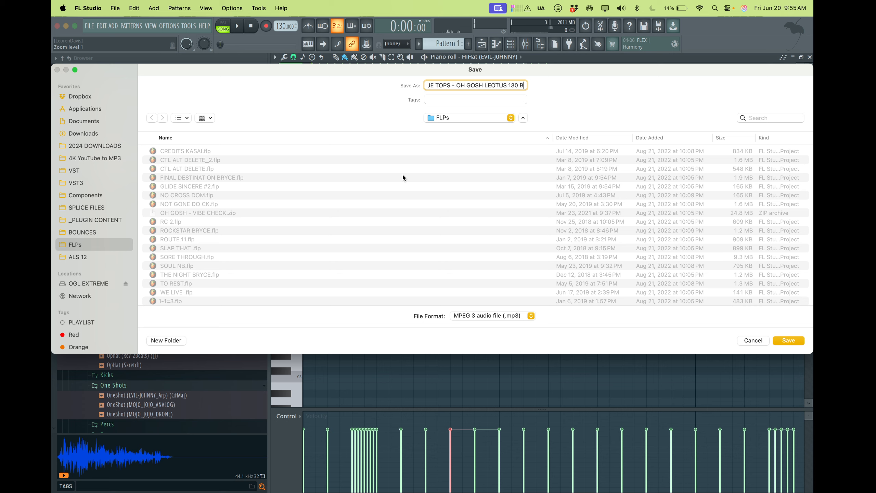
key("Caps_Lock")
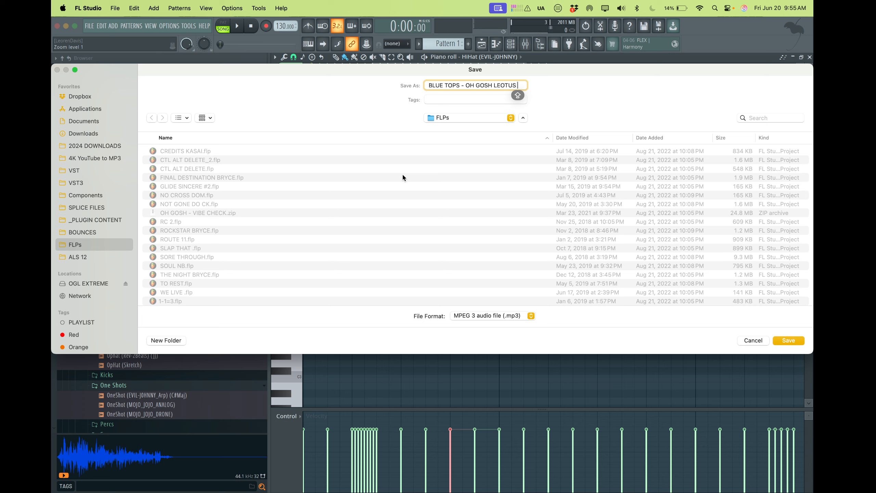
type("X")
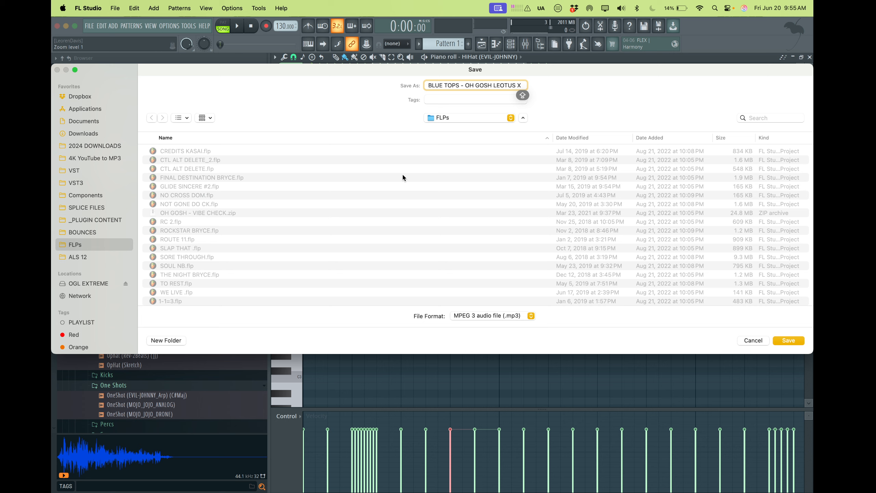
type(" OSYM")
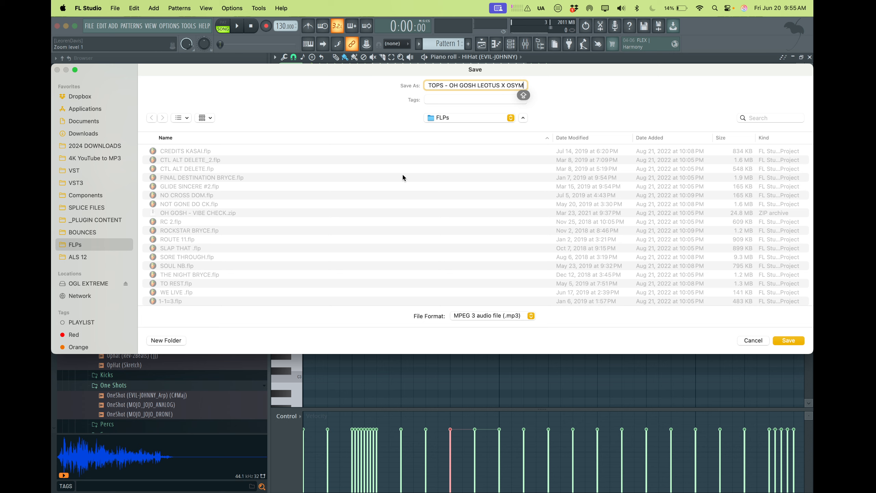
type(" X CLASS")
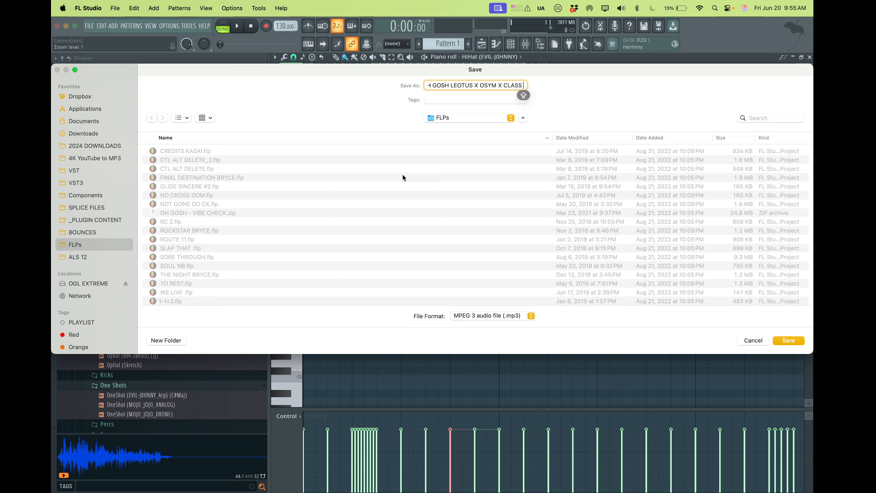
type("130 BPM")
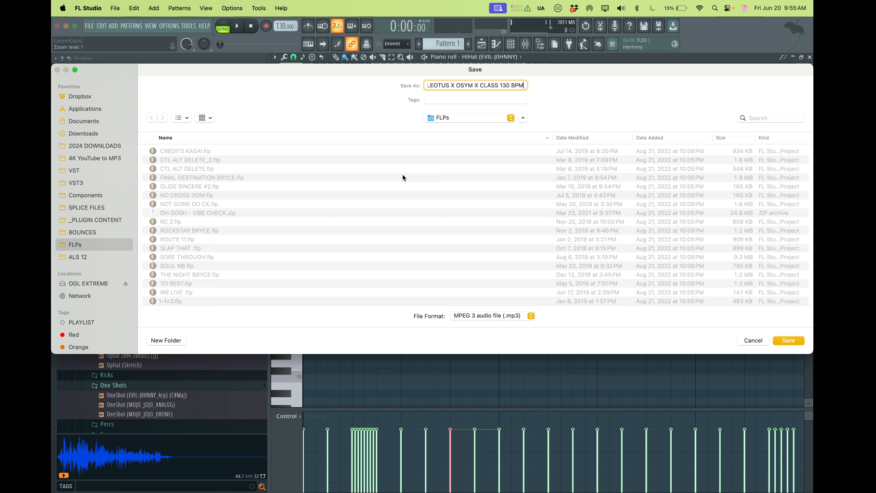
key("Caps_Lock")
Step: Set the file format to Zipped song file (.zip) and save the project in the FLPs folder
left_click(484, 317)
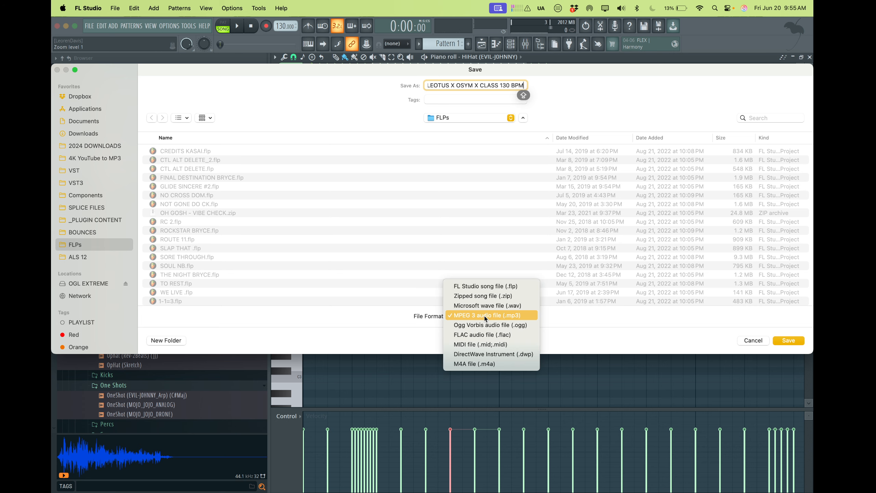
left_click(485, 296)
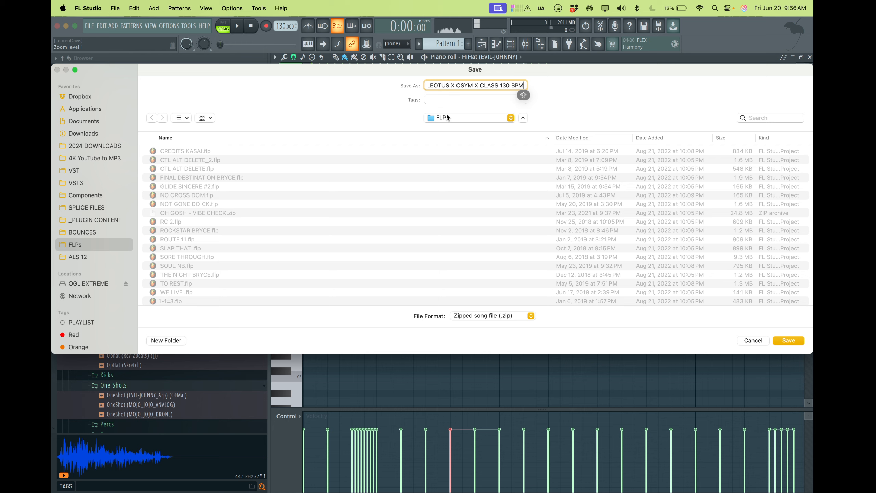
left_click(780, 342)
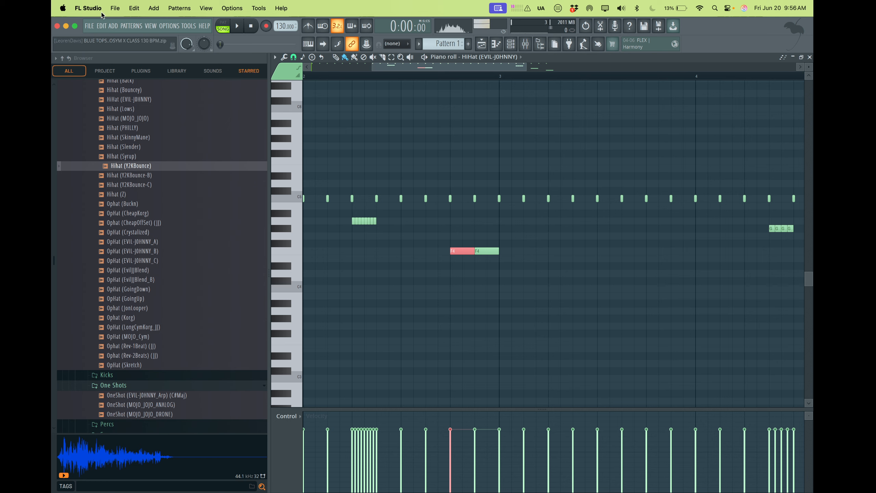
Step: Open the Zipped loop package export for the project and leave it without saving
left_click(94, 28)
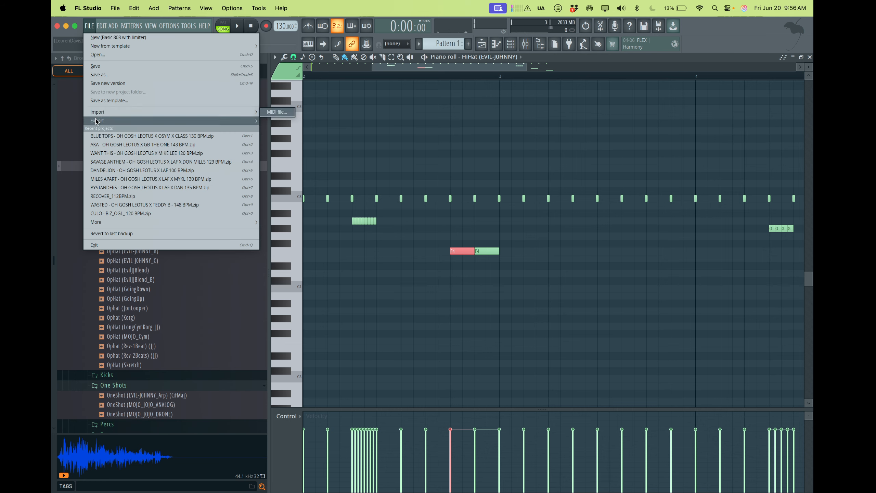
mouse_move(201, 121)
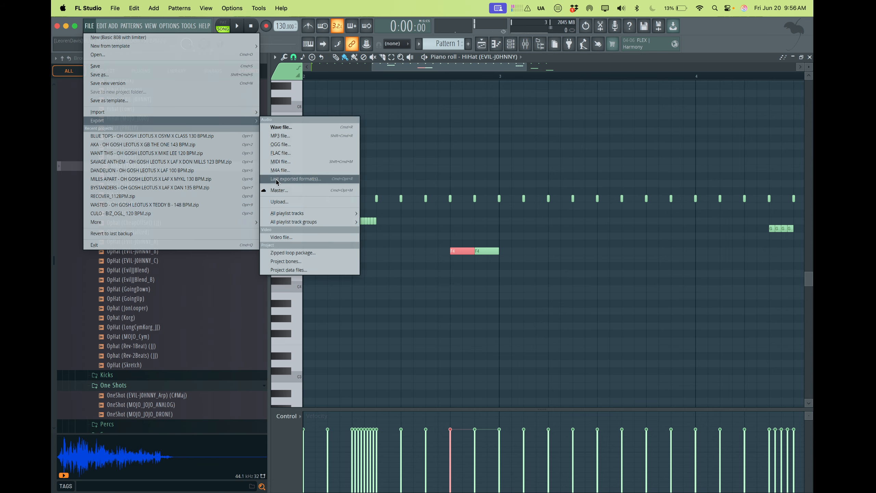
left_click(292, 251)
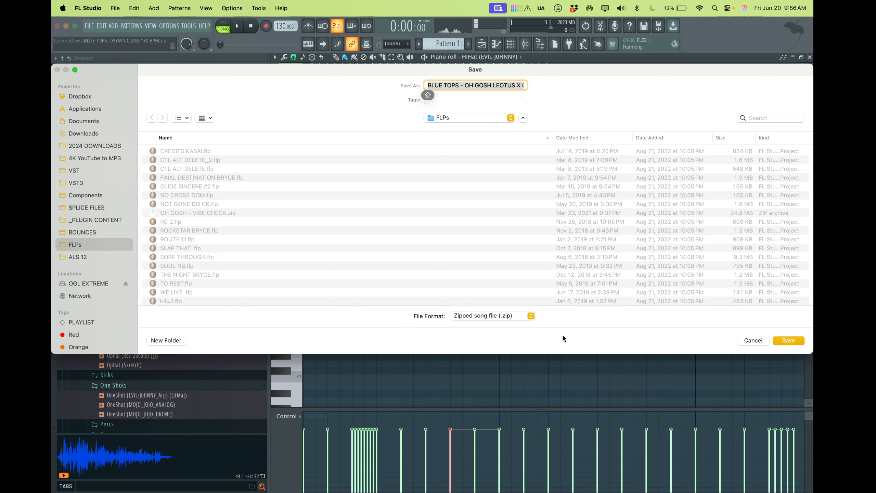
left_click(748, 340)
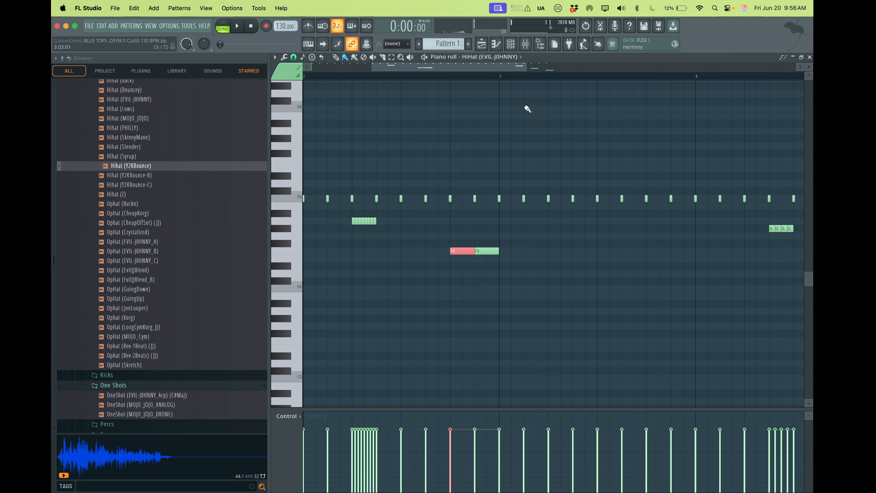
Step: Show the playlist and audition the producer tags among the loose samples in the browser, including Oh Gosh Tag W FX
left_click(482, 44)
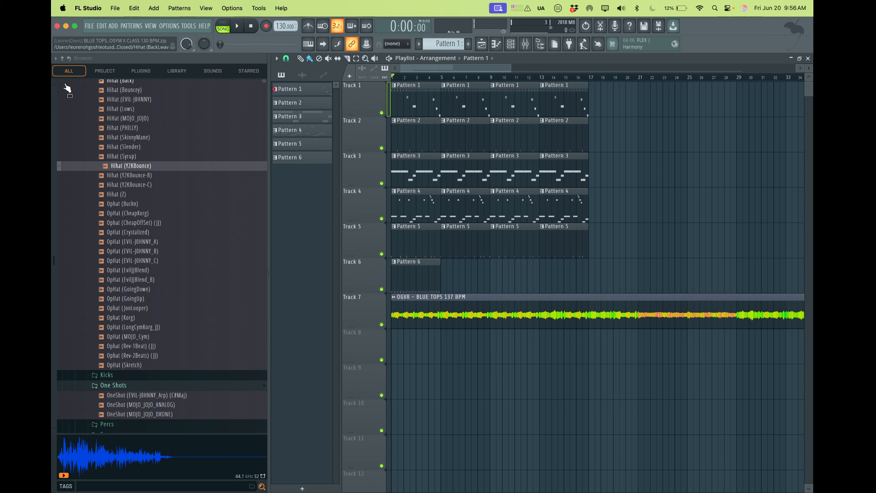
scroll(94, 167, "down", 20)
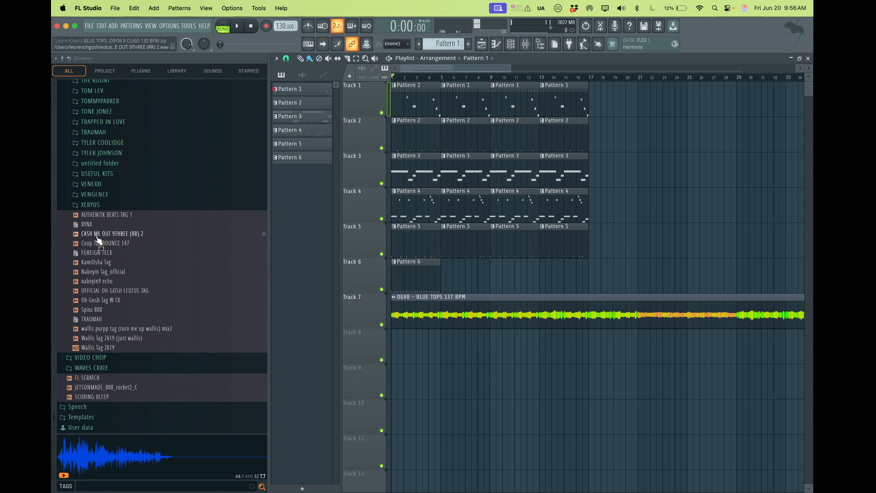
left_click(98, 283)
key("Up")
key("Up")
key("Up")
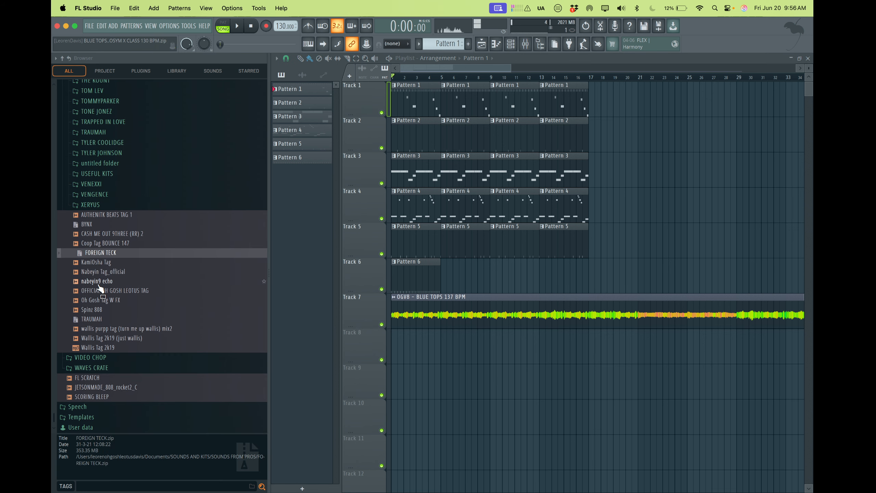
key("Down")
key("Down")
key("Down")
key("Down")
key("Down")
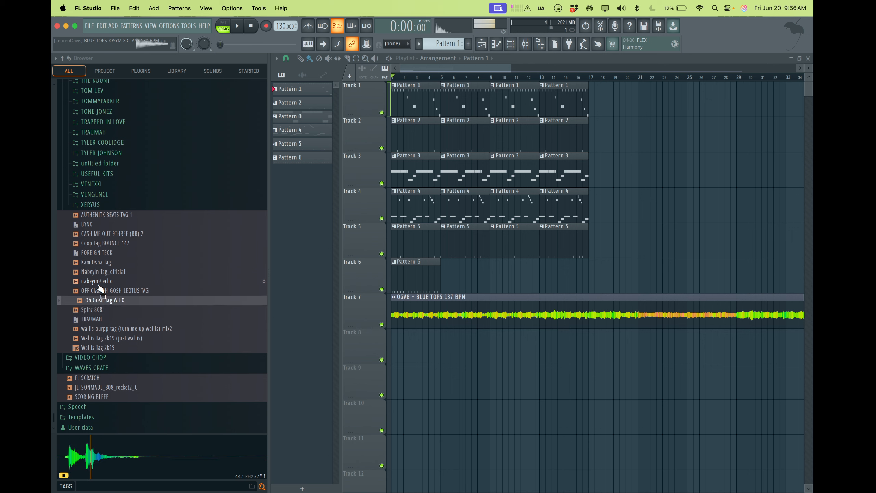
key("Down")
key("Up")
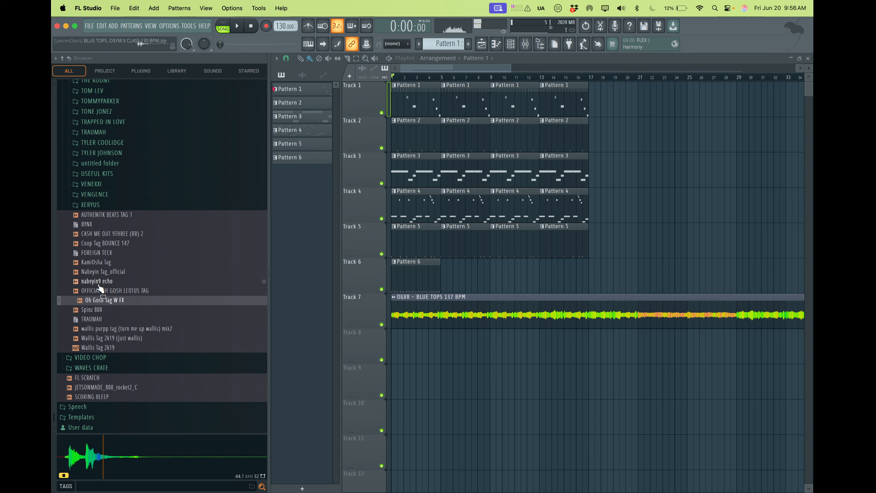
Step: Look through the browser's sound kit folders and audition Oh Gosh Tag W FX and OFFICIAL OH GOSH LEOTUS TAG
scroll(106, 296, "up", 2)
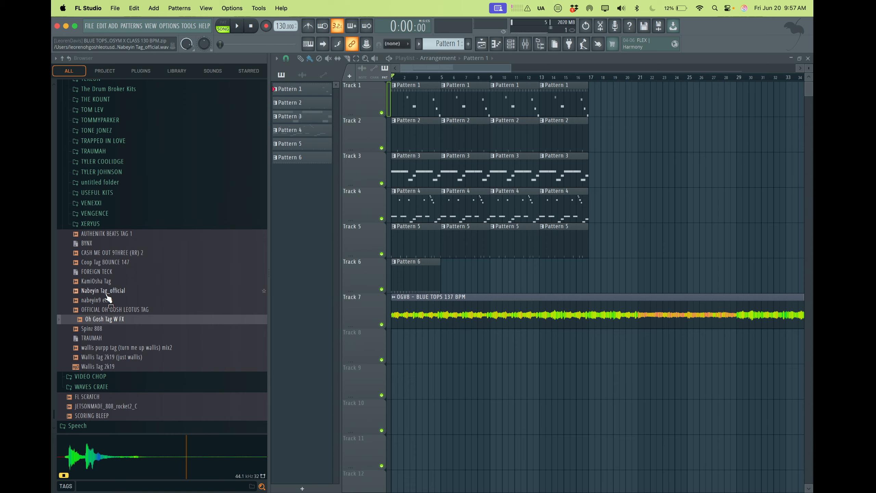
scroll(107, 297, "up", 15)
scroll(107, 297, "down", 16)
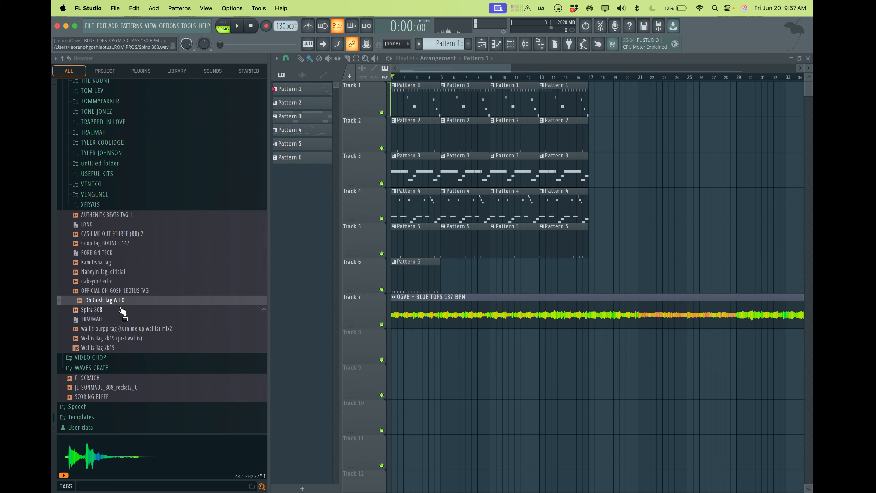
scroll(119, 309, "up", 8)
scroll(117, 307, "down", 8)
left_click(111, 303)
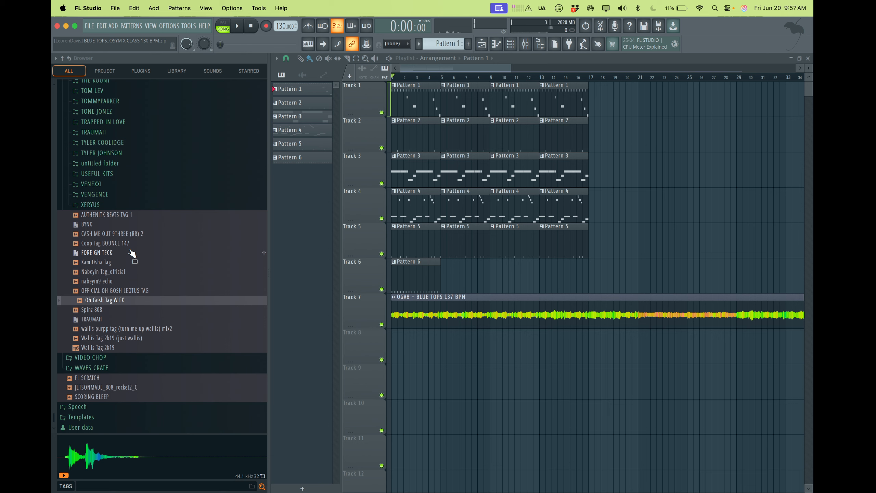
left_click(120, 290)
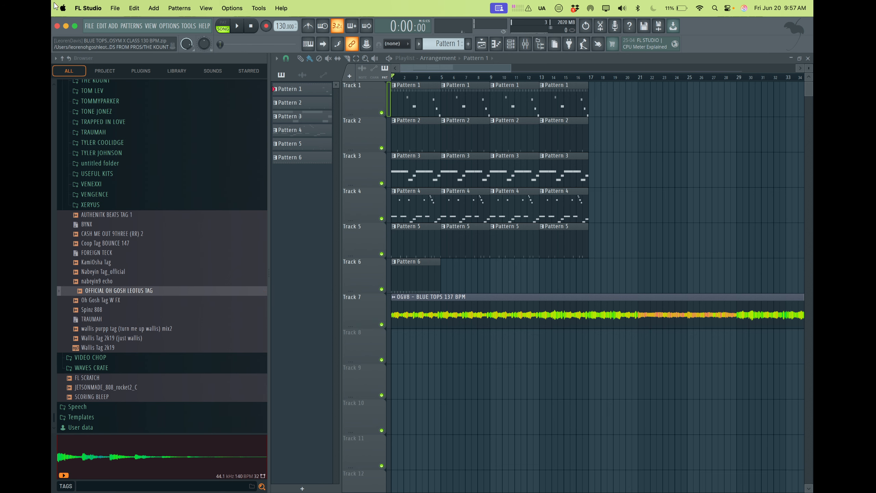
Step: Start a new project from the Empty template
left_click(89, 26)
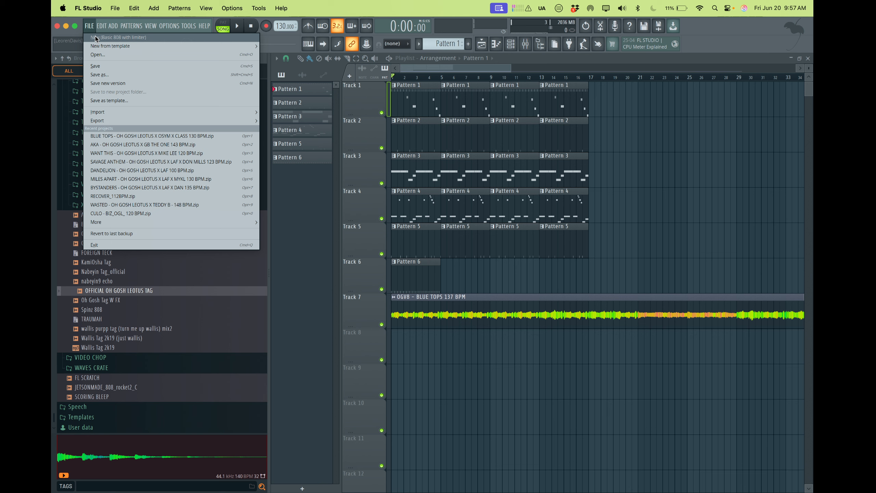
mouse_move(111, 49)
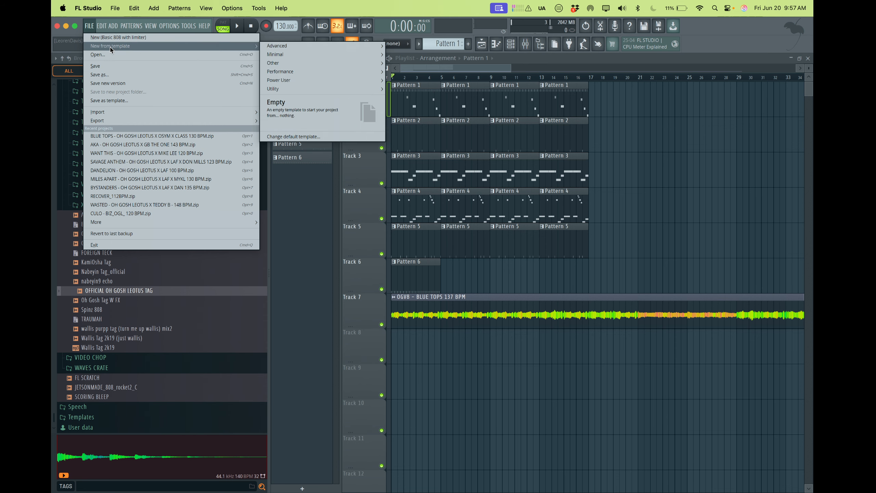
left_click(292, 107)
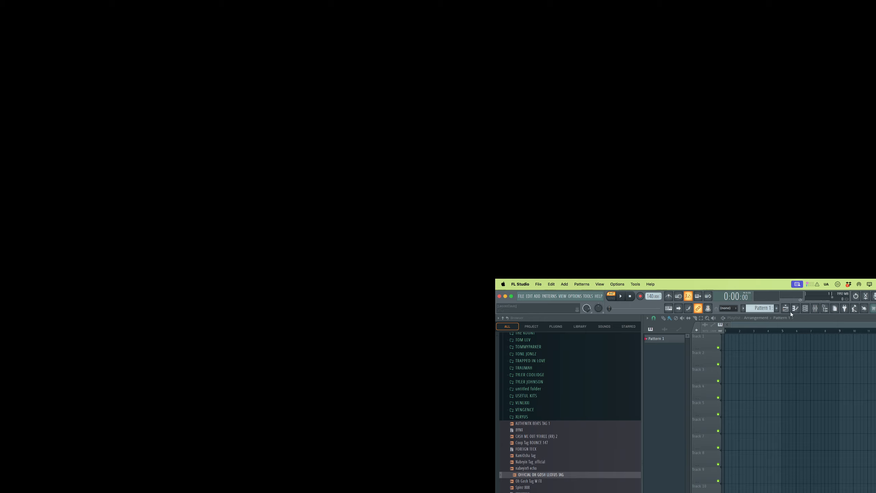
Step: Insert a GMS synthesizer channel in the channel rack and show its channel settings
left_click(804, 307)
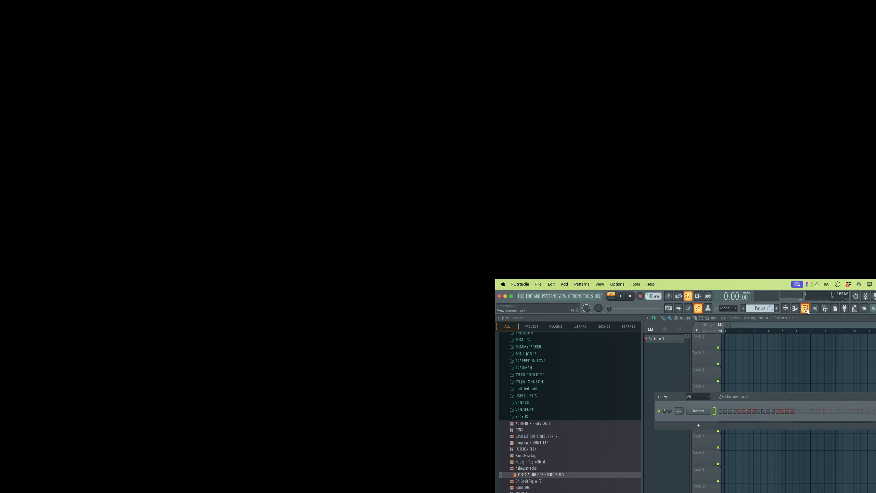
right_click(707, 410)
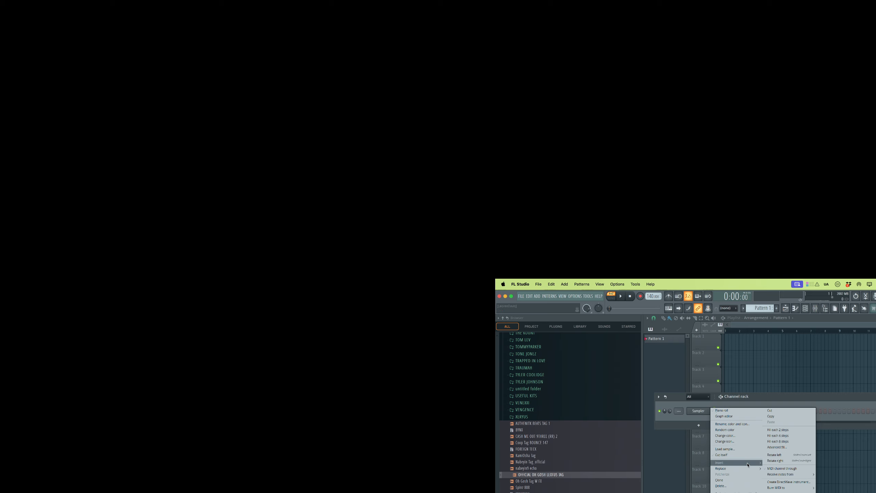
mouse_move(751, 462)
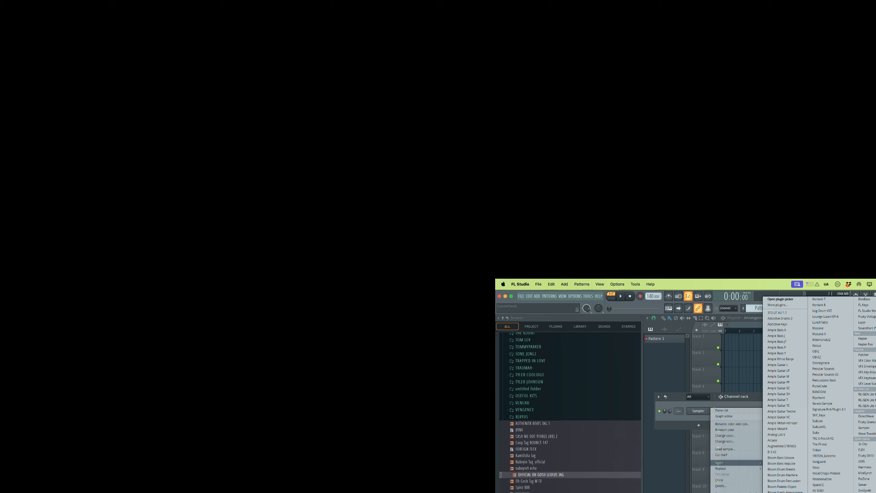
left_click(863, 462)
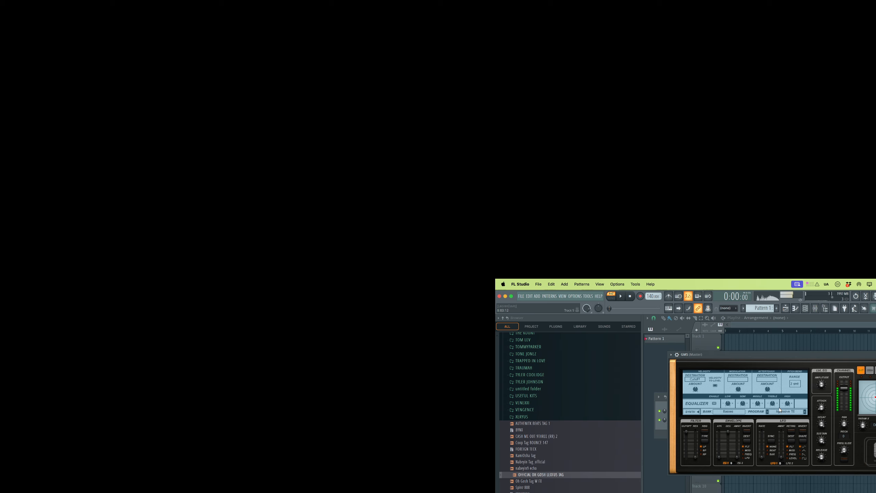
left_click(688, 364)
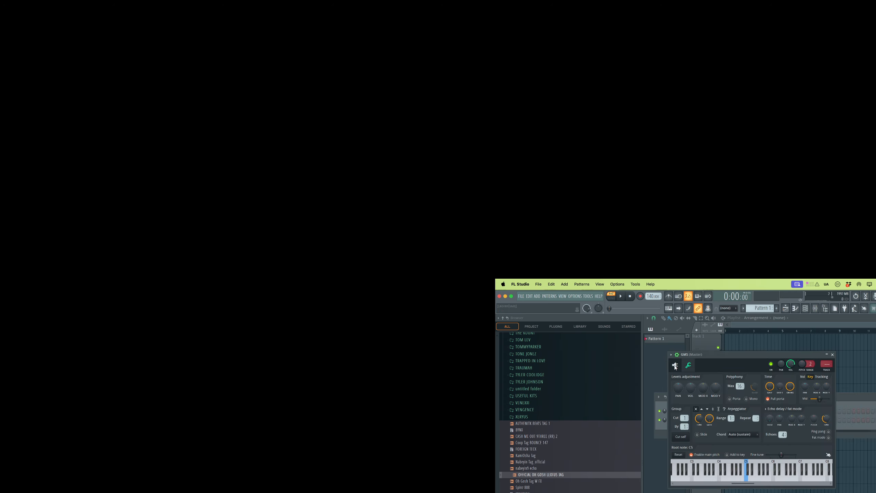
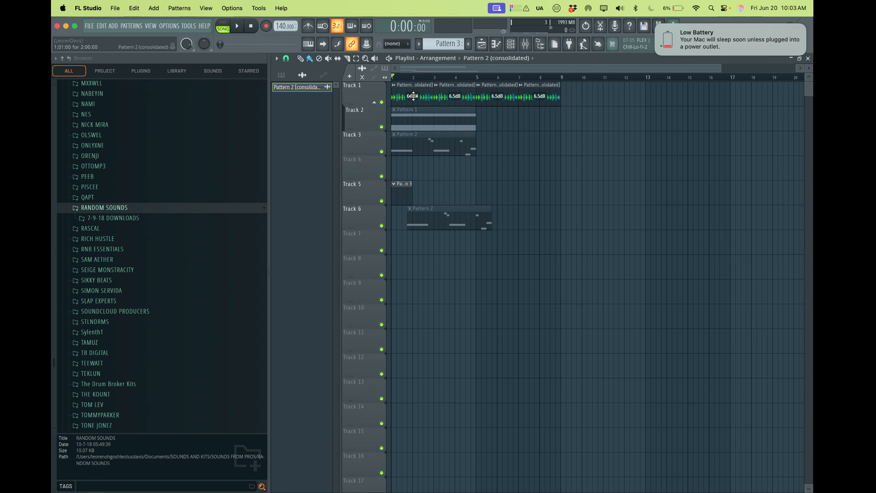
Step: Set the gain of the first Pattern 2 (consolidated) clip on Track 1 to 6.4 dB
double_click(413, 96)
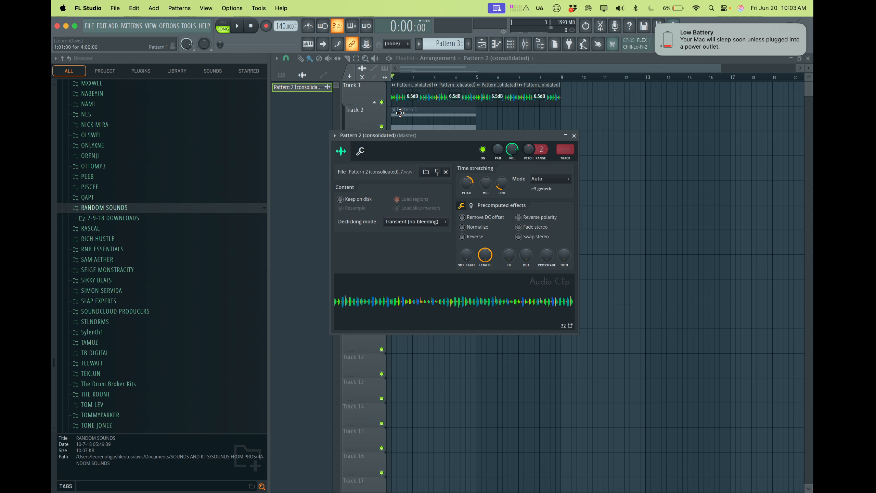
left_click(408, 93)
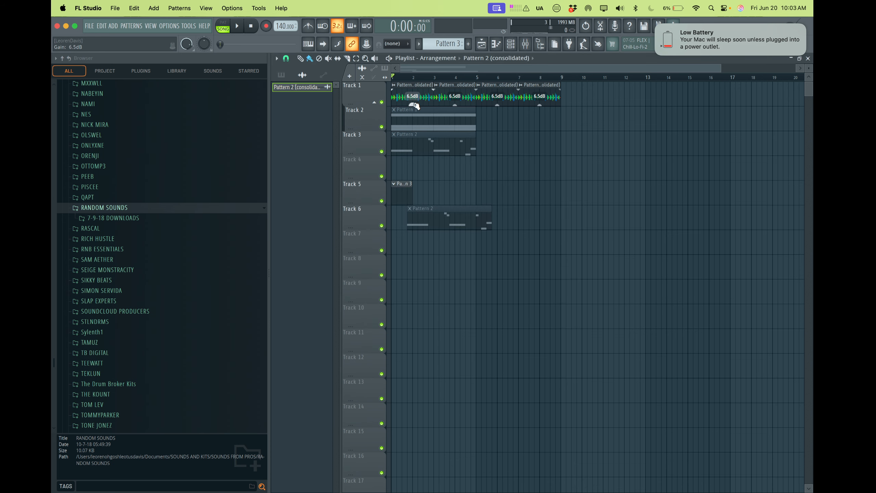
scroll(415, 105, "up", 5)
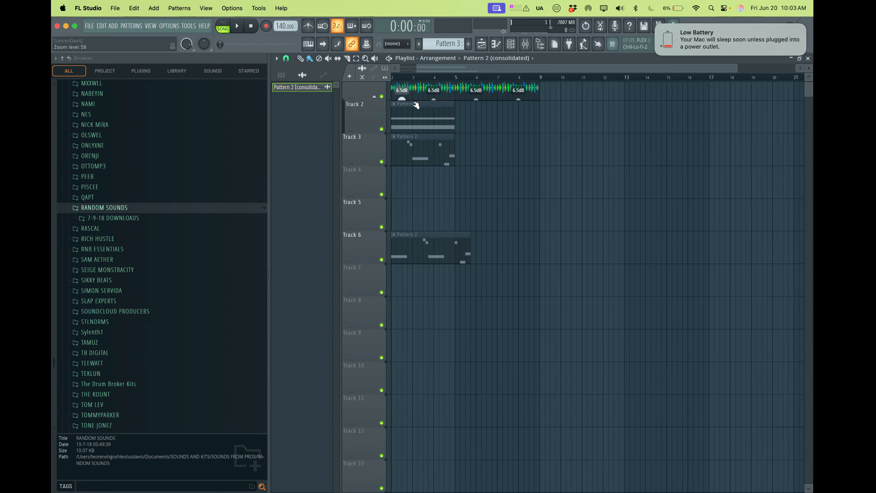
left_click_drag(413, 113, 412, 104)
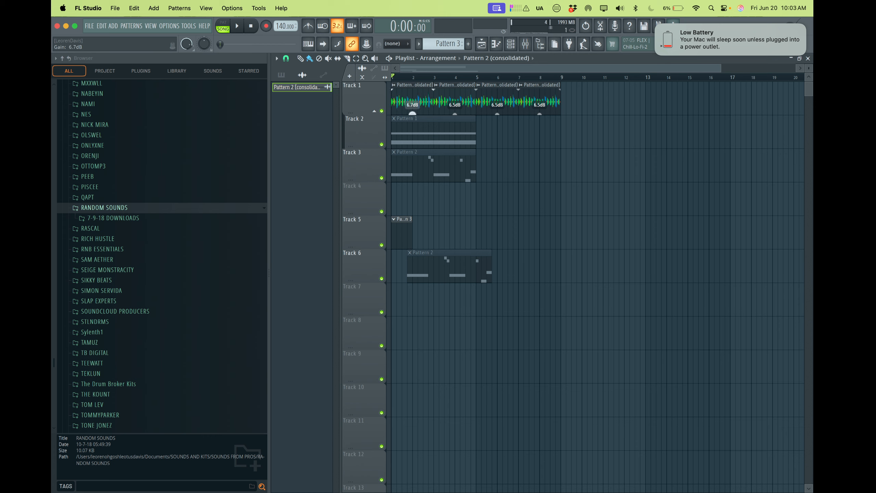
Step: Audition hi-hats in the EVIL JOHNNY (DrumKit 2025) folder and add HiHat (EVIL-JOHNNY) to the channel rack as a new channel
left_click(510, 44)
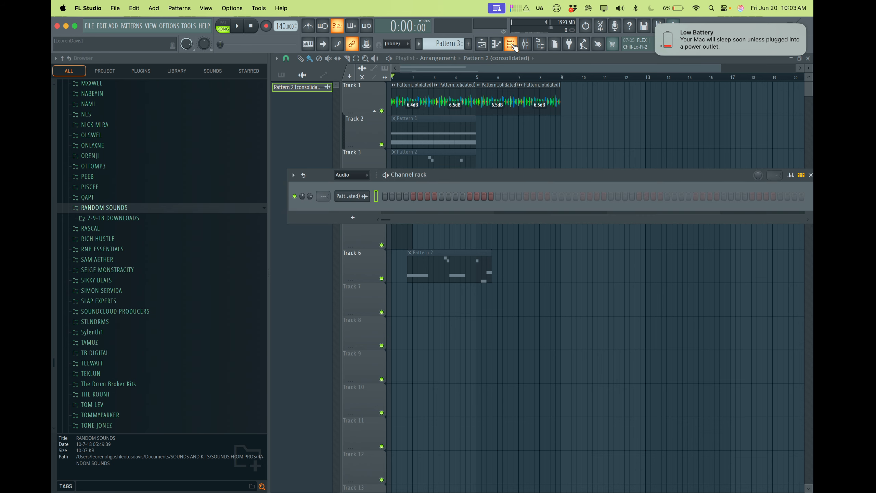
scroll(109, 283, "down", 10)
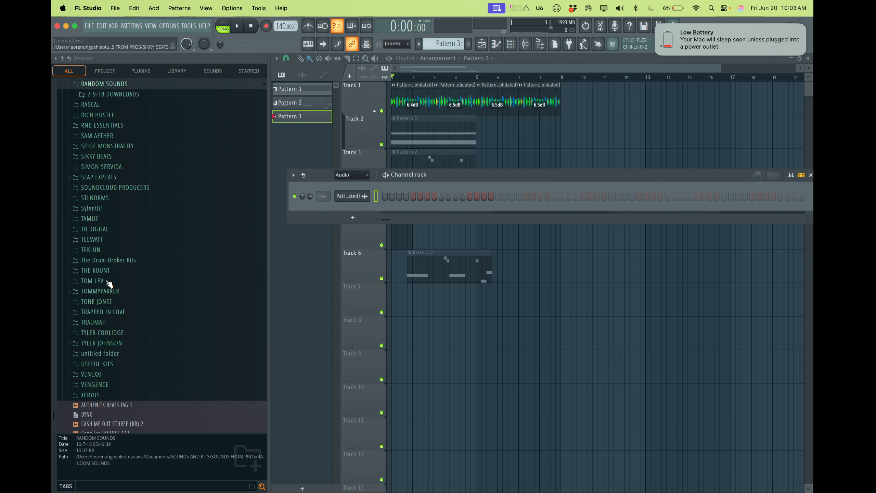
scroll(109, 284, "up", 10)
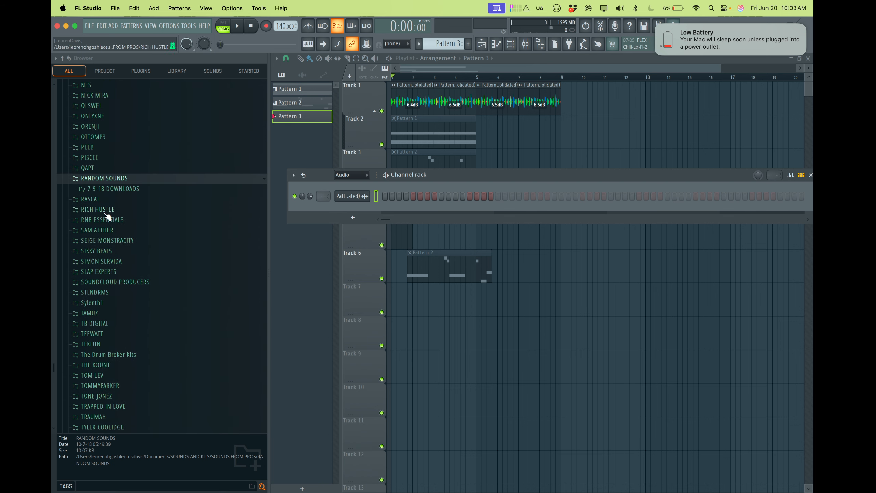
left_click(113, 186)
scroll(108, 233, "down", 3)
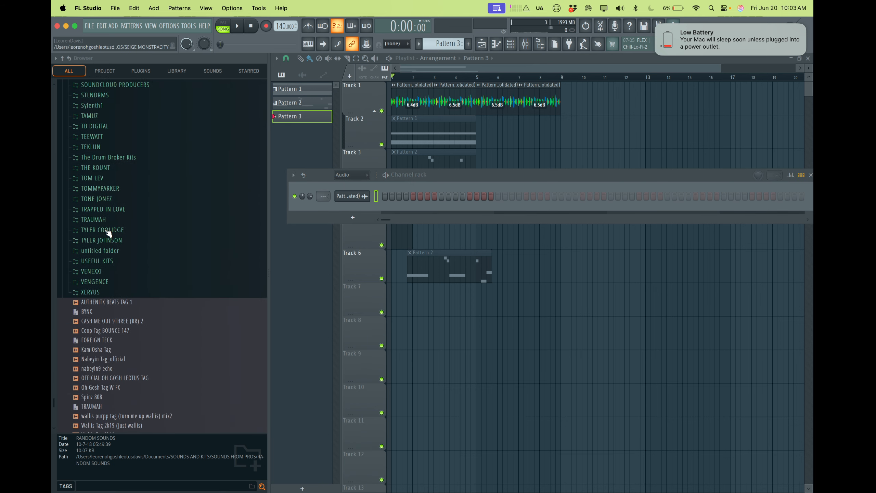
scroll(108, 231, "up", 8)
scroll(109, 226, "up", 5)
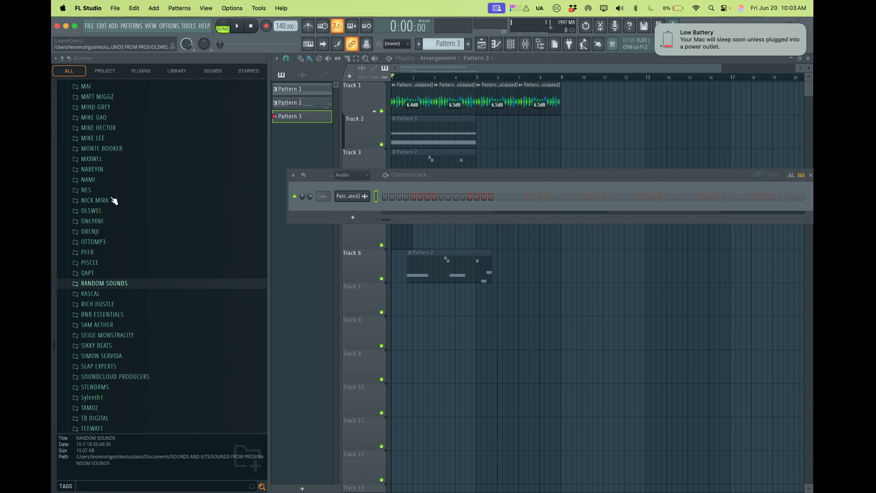
scroll(113, 177, "up", 10)
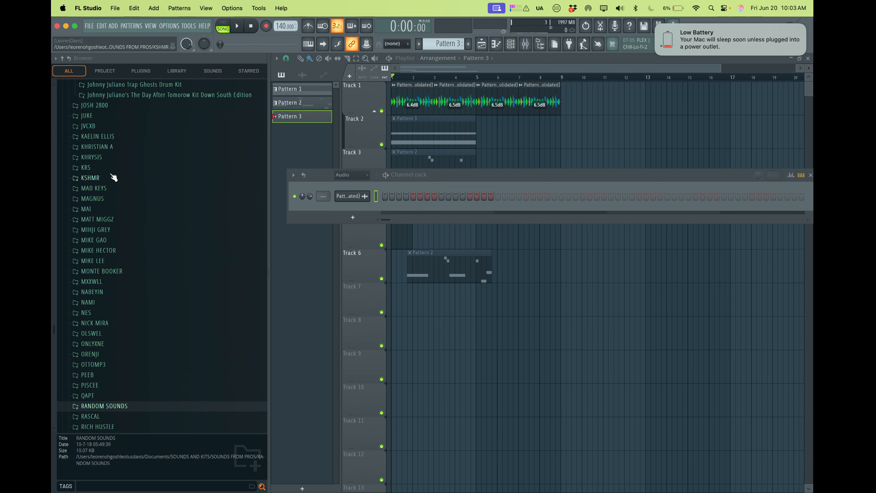
scroll(114, 177, "up", 10)
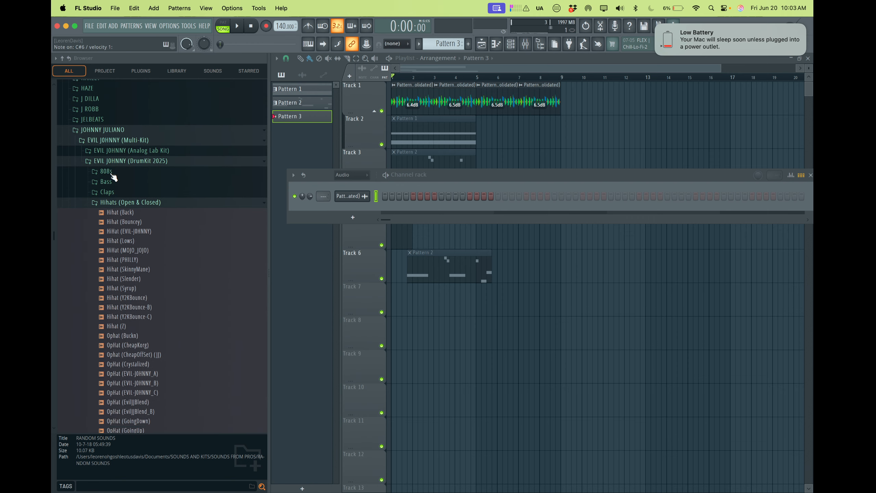
left_click(118, 268)
left_click(119, 277)
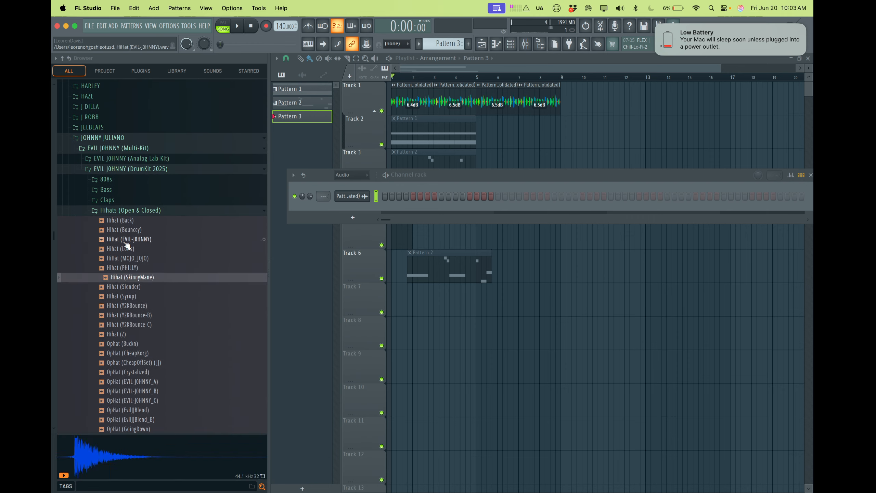
left_click_drag(132, 239, 340, 206)
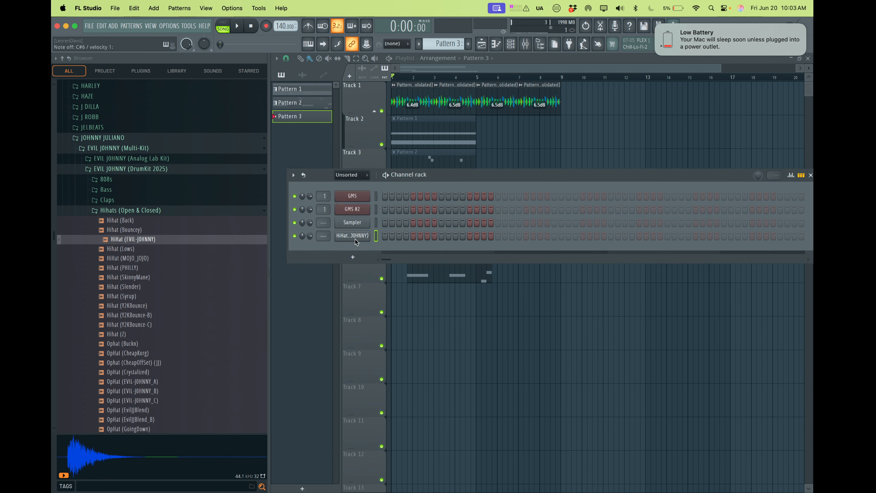
Step: Extend Pattern 3 to four bars, fill every 2 steps of the HiHat (EVIL-JOHNNY) channel, and start playback
right_click(355, 239)
left_click(592, 227)
left_click(740, 235)
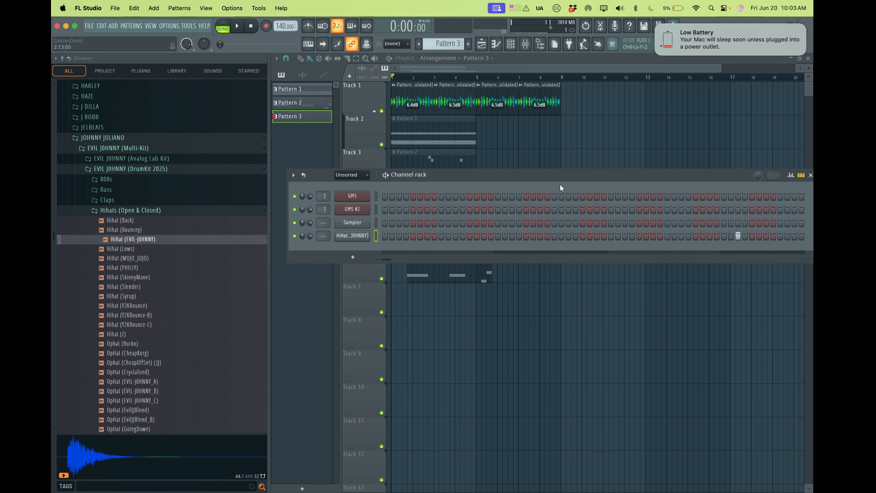
left_click_drag(561, 173, 542, 260)
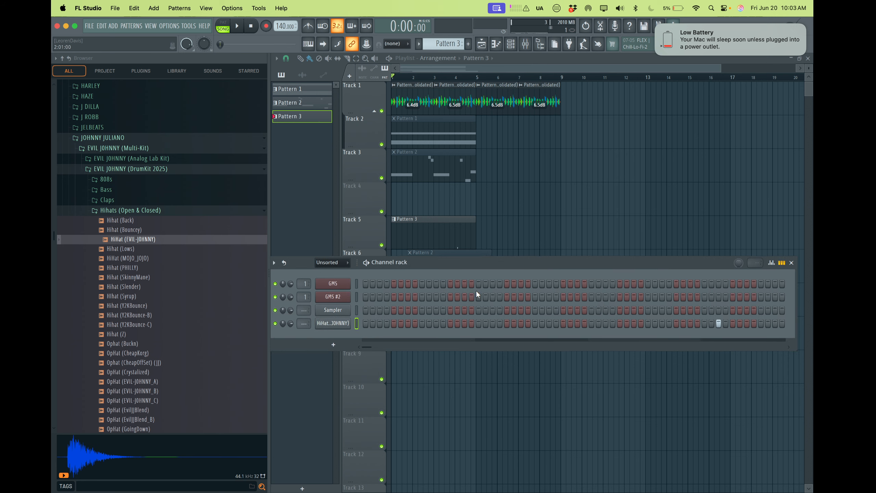
right_click(327, 327)
left_click(448, 360)
key("space")
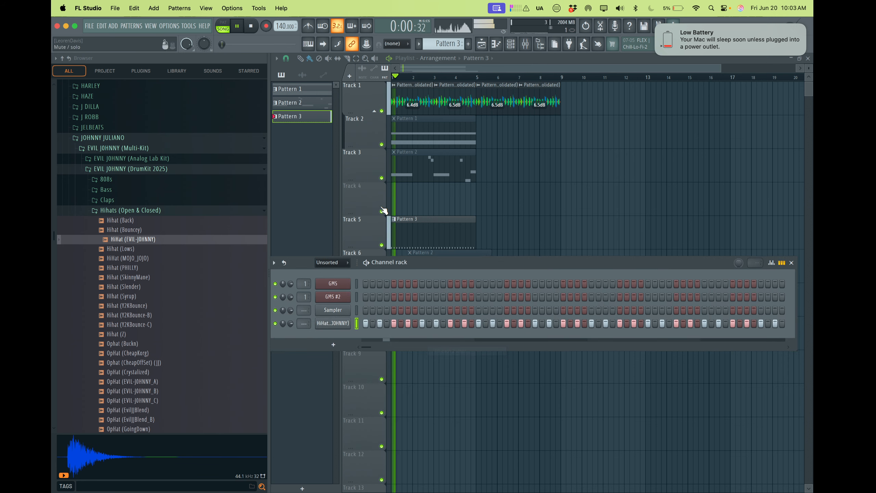
Step: Duplicate the Pattern 3 clip on Track 5 to bar 5 and place a Pattern 4 clip at the start of Track 7
left_click(426, 228)
key("ctrl+b")
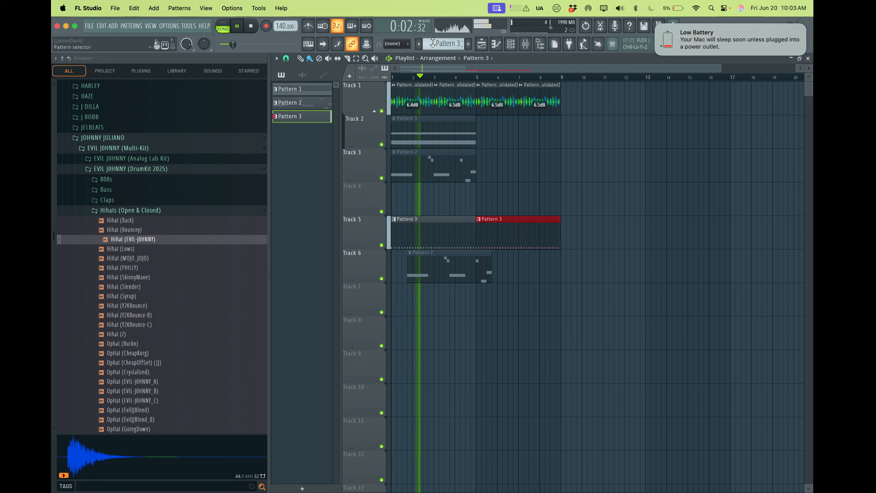
scroll(433, 43, "up", 1)
left_click(413, 308)
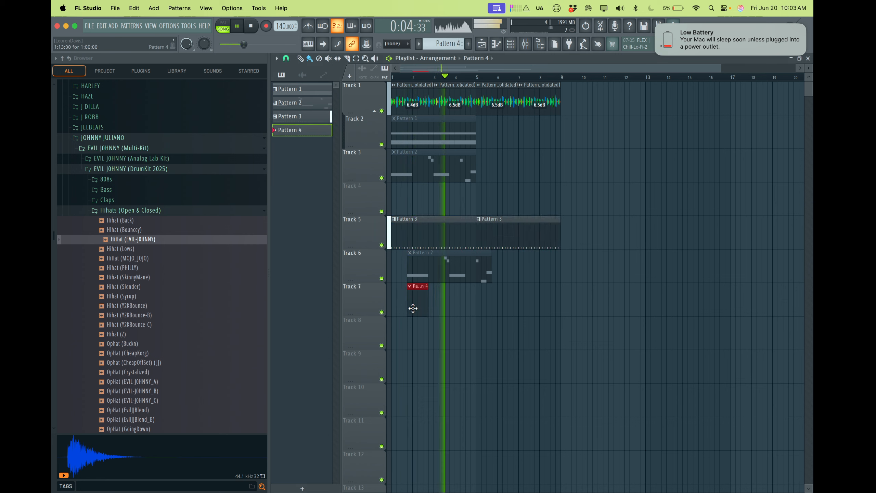
left_click_drag(412, 309, 398, 309)
Step: Audition Clap (EveryDay) from the Claps folder and add it to the channel rack below the hi-hat
left_click(107, 199)
key("space")
left_click(118, 230)
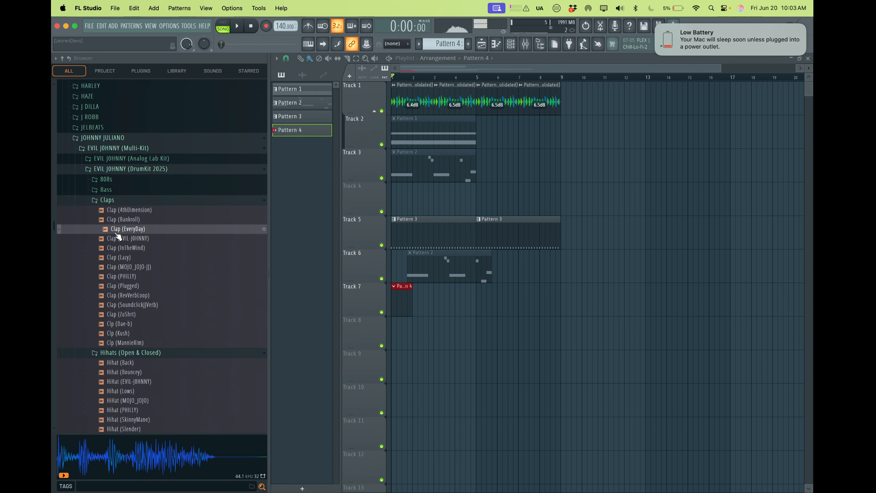
left_click(511, 43)
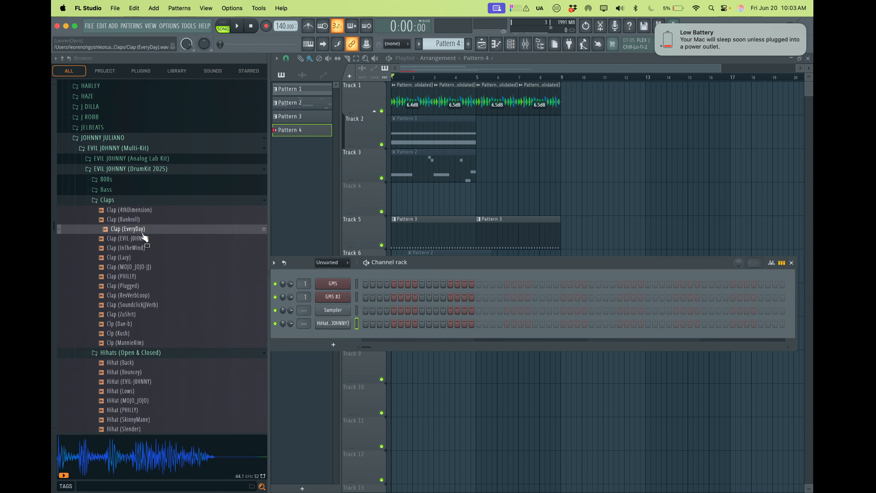
left_click_drag(142, 231, 259, 324)
left_click_drag(312, 328, 312, 330)
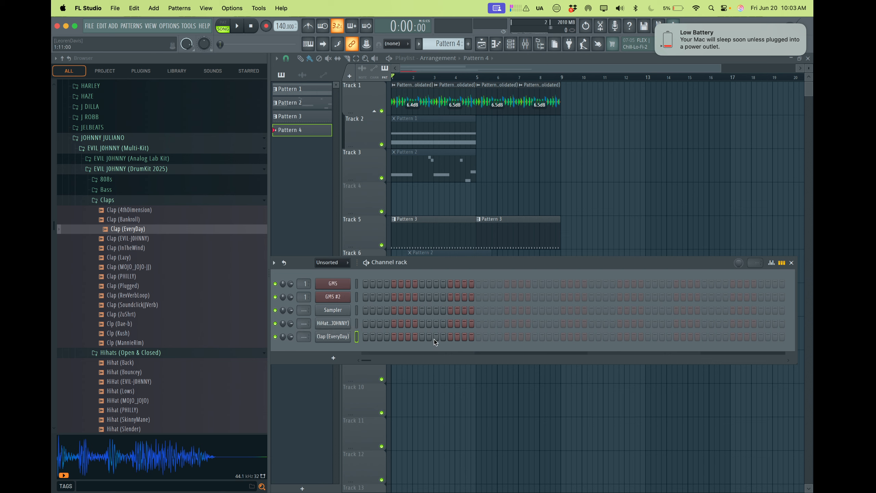
Step: Place claps in Pattern 4 on step 9 of bars 1 and 3 and step 5 of bars 2 and 4 during playback
key("space")
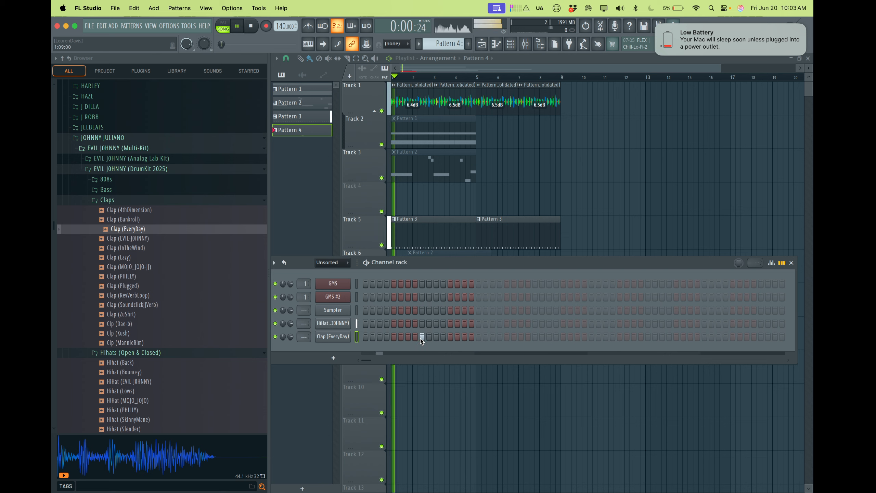
left_click(421, 337)
left_click(506, 338)
left_click(541, 336)
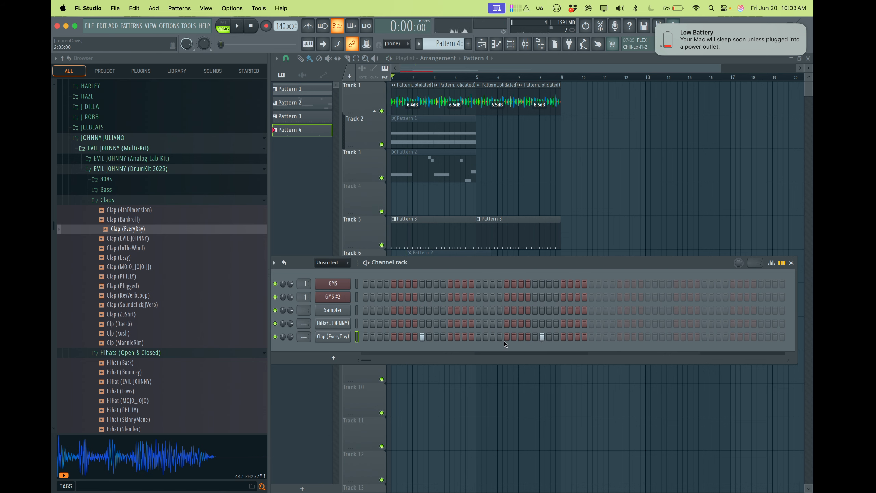
left_click(542, 337)
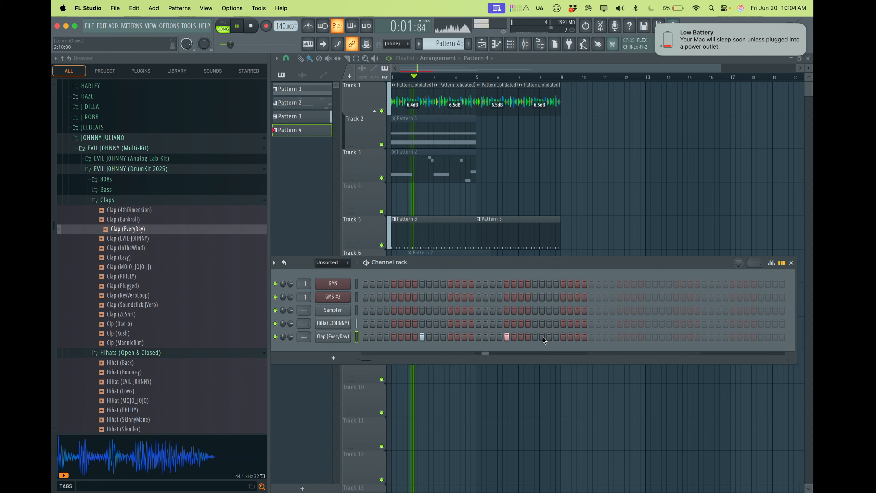
left_click(647, 337)
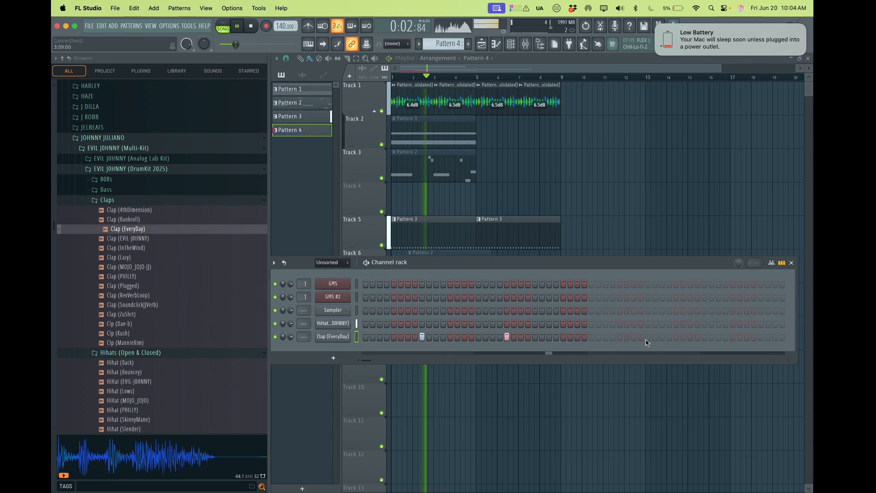
left_click(732, 338)
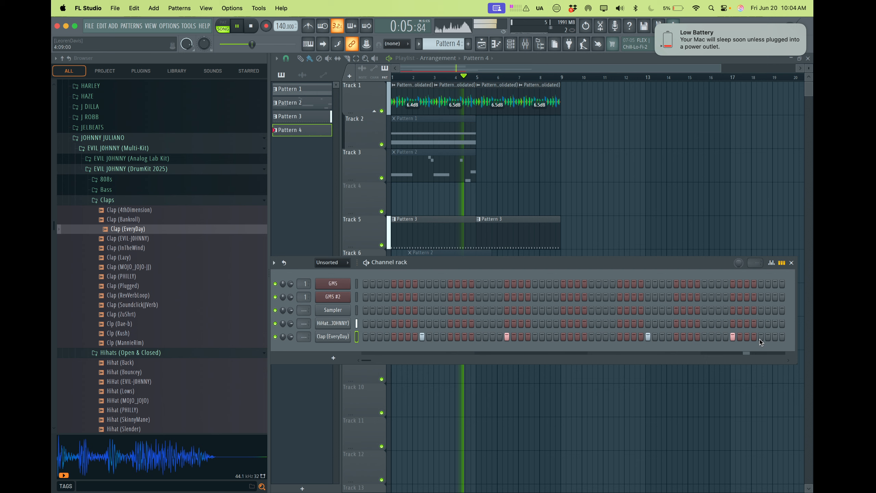
Step: Add a clap on step 11 of bar 4 in Pattern 4 and stop playback
left_click(775, 338)
key("space")
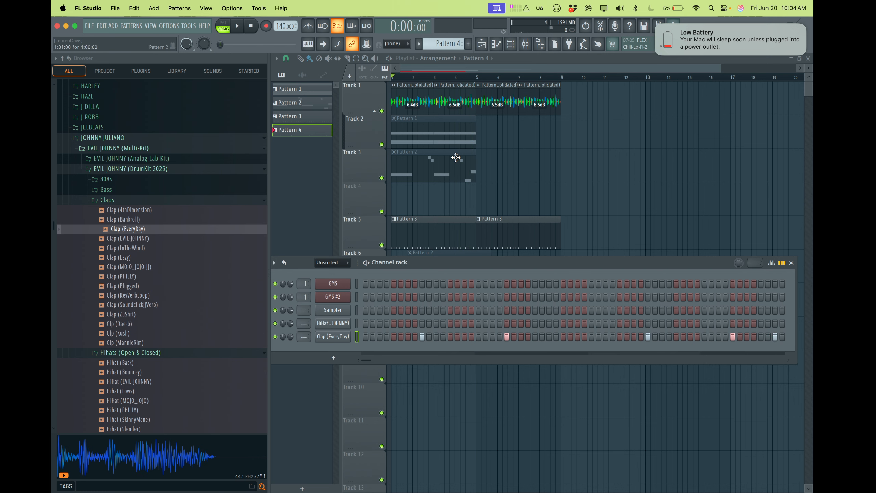
Step: Unmute the Pattern 1 and Pattern 2 clips on Tracks 2 and 3, and mute the consolidated audio clips on Track 1
left_click(436, 134)
key("t")
left_click(432, 130)
left_click(431, 169)
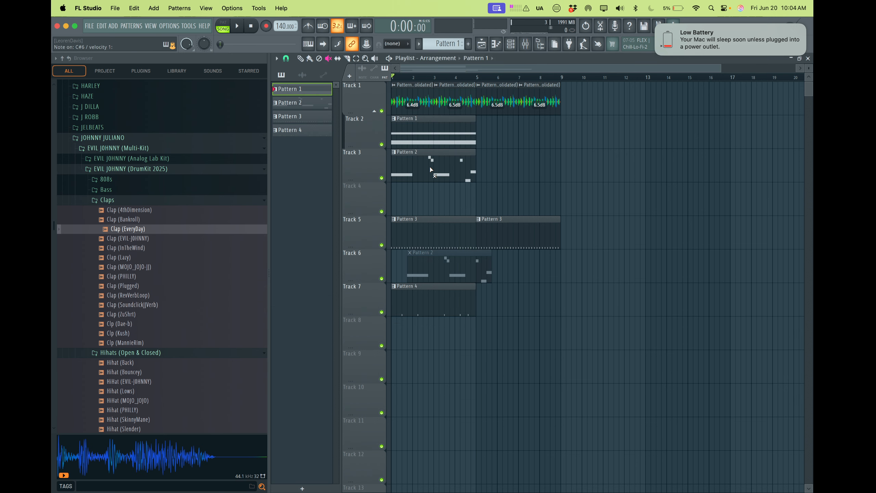
left_click_drag(395, 107, 623, 94)
Step: Consolidate the Pattern 1 and Pattern 2 clips on Tracks 2 and 3 into a rendered audio clip
key("e")
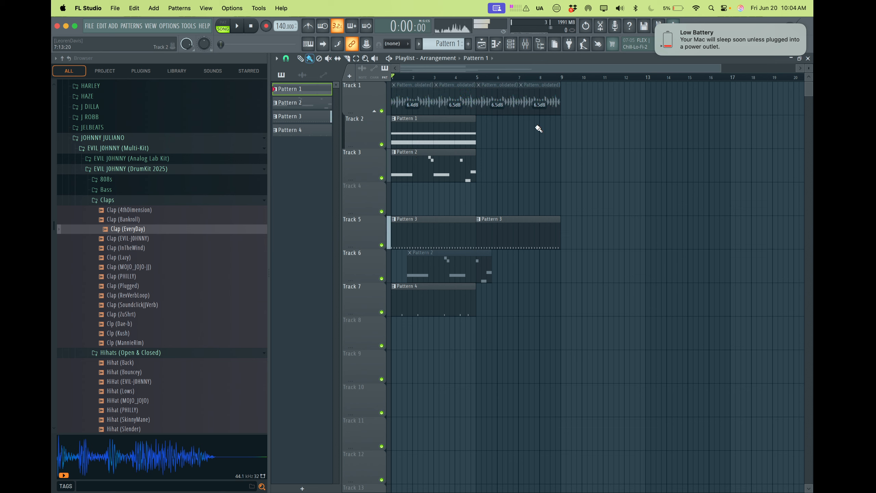
left_click_drag(497, 137, 399, 170)
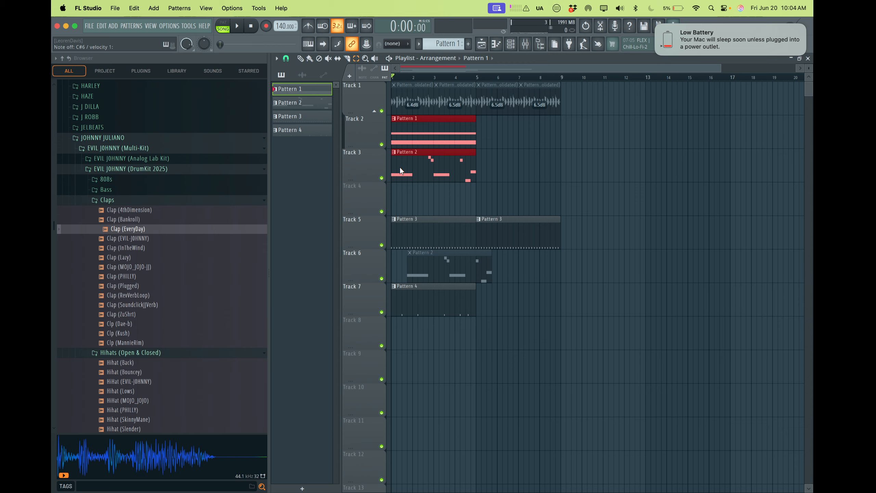
key("super+alt+c")
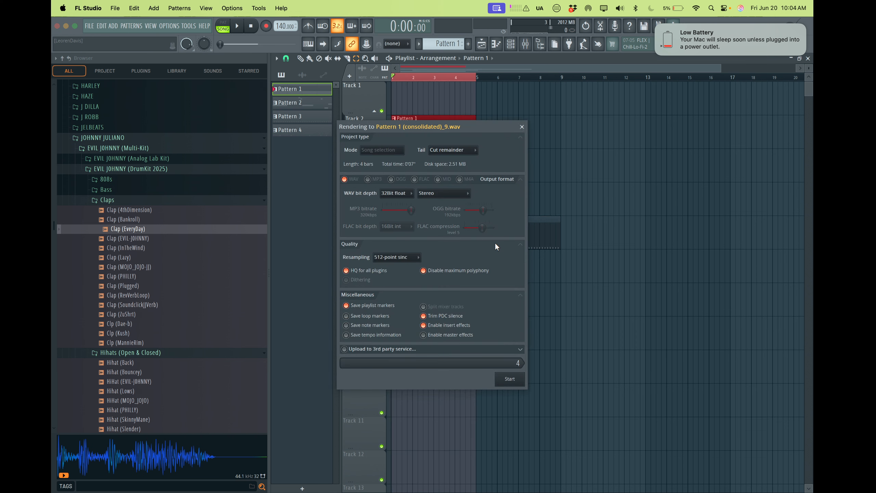
left_click(501, 378)
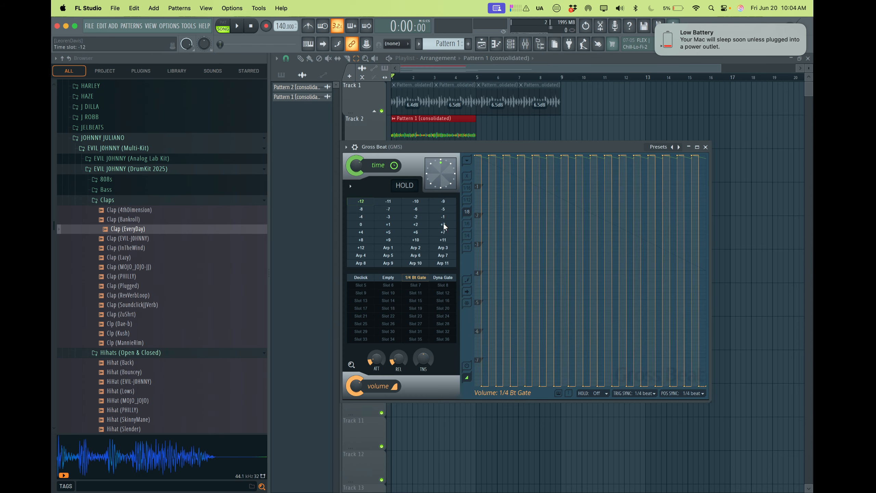
left_click(430, 124)
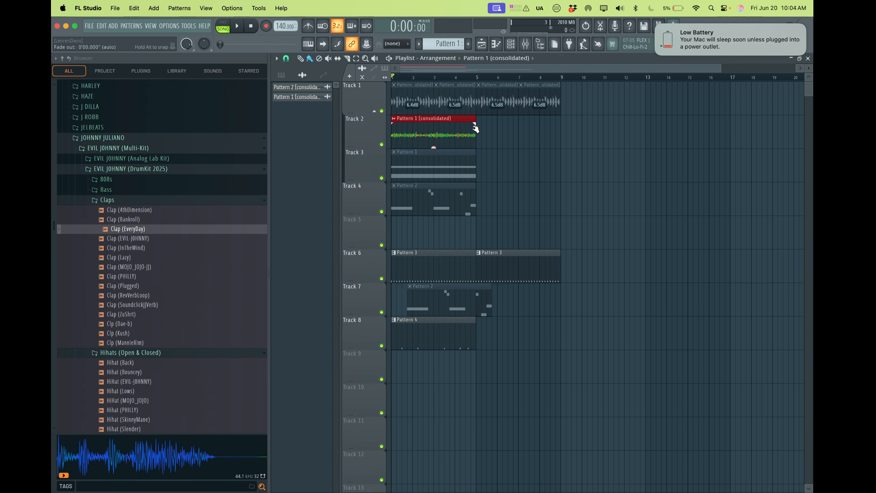
Step: Stretch the Pattern 1 (consolidated) clip on Track 2 until it ends at bar 9, and start playback
mouse_move(474, 119)
left_mouse_down()
mouse_move(559, 119)
mouse_move(489, 126)
left_mouse_up()
left_click_drag(474, 123, 559, 118)
key("space")
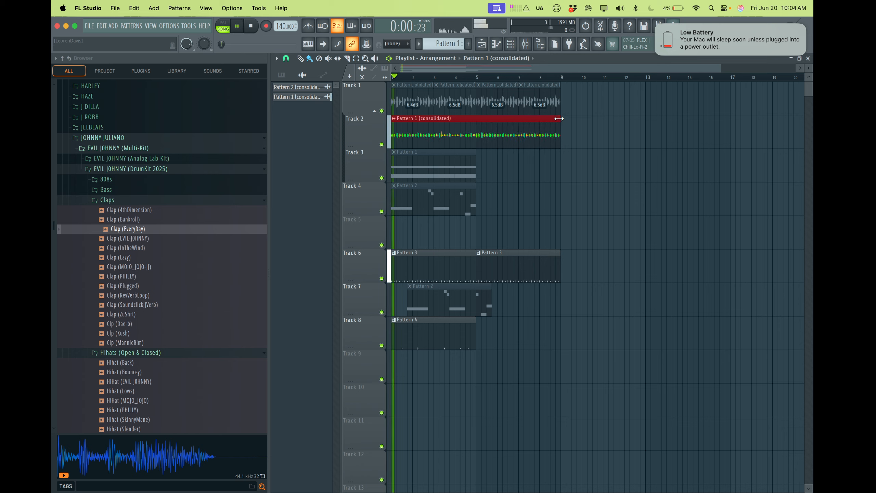
Step: Open the settings of the Pattern 1 (consolidated) audio clip and set its pitch shift to +500 cents
double_click(505, 137)
key("space")
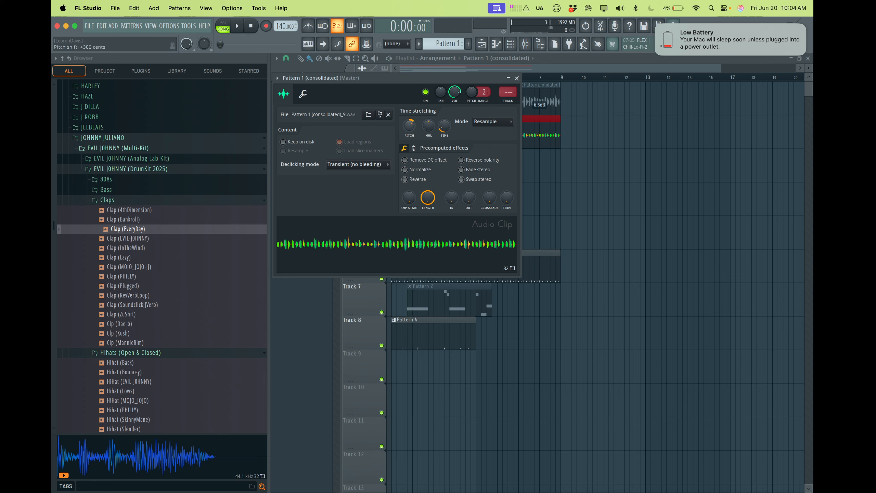
key("space")
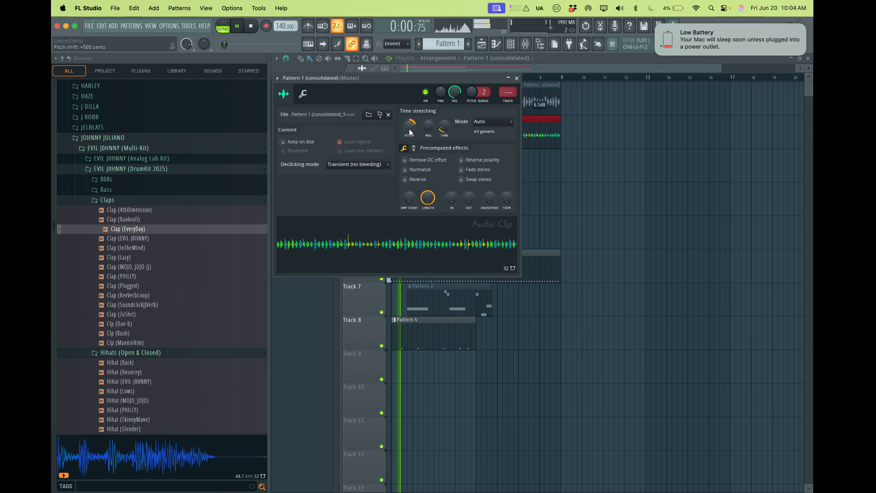
key("space")
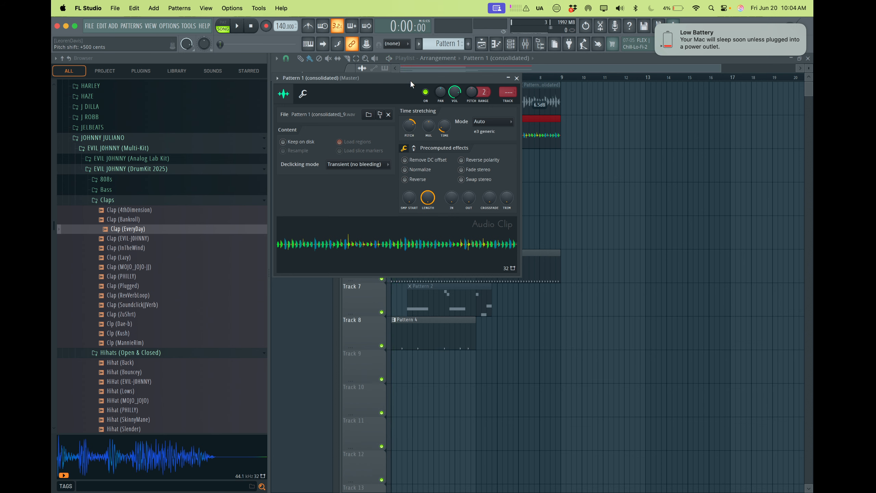
left_click_drag(410, 80, 448, 210)
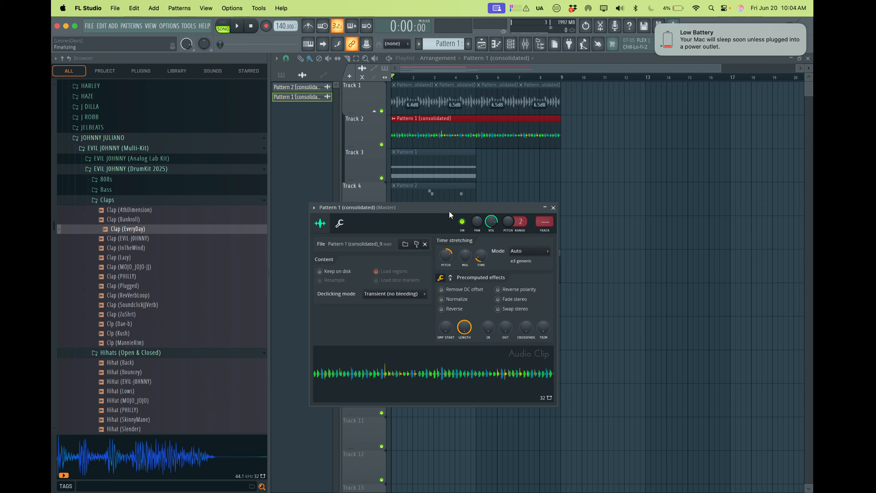
Step: Set the consolidated clip's time-stretching mode to Stretch and close its settings
left_click(522, 251)
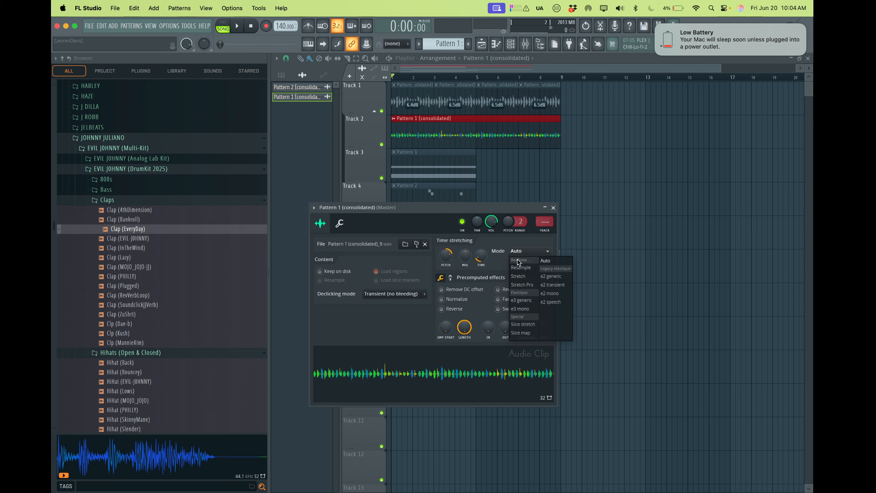
left_click(519, 277)
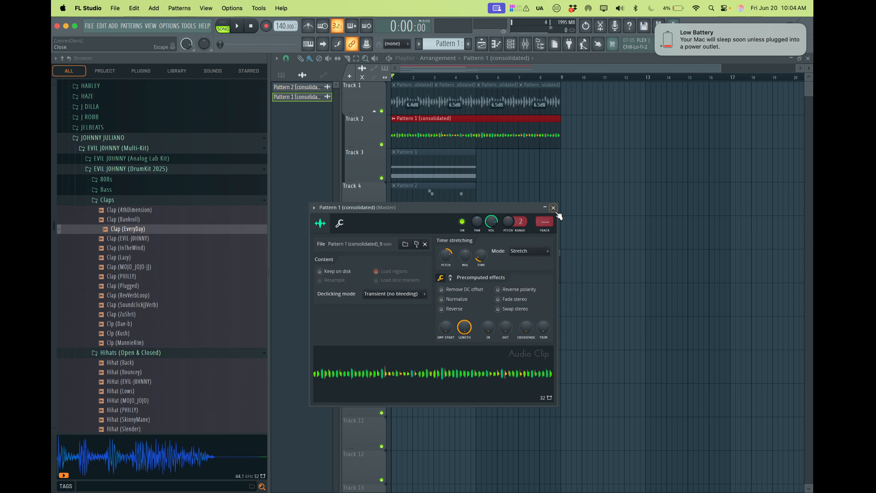
left_click(524, 254)
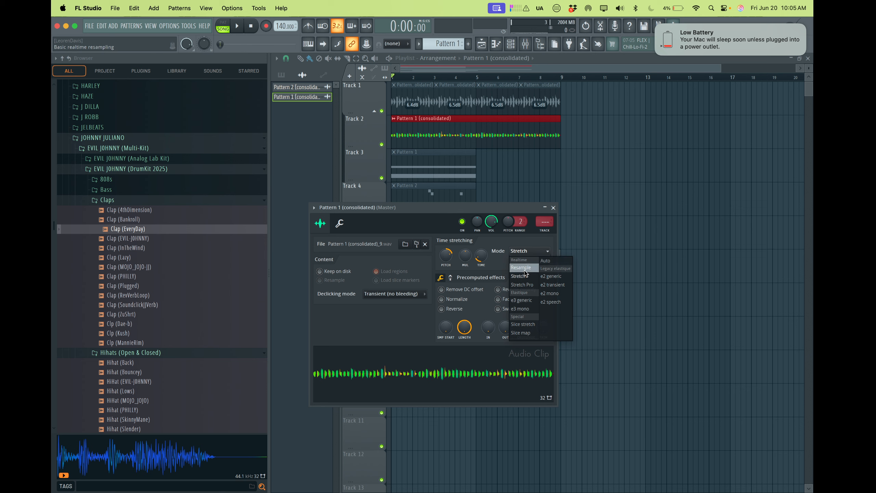
left_click(553, 208)
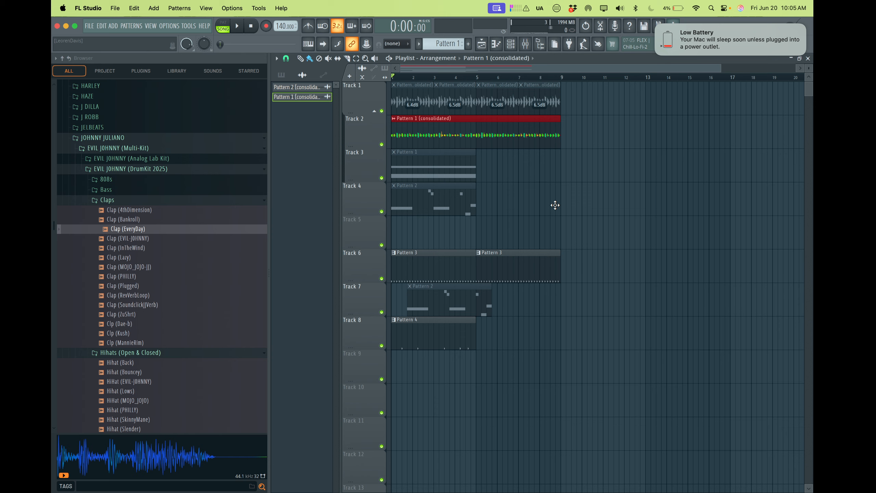
Step: Play the arrangement and duplicate the Pattern 4 clip on Track 8 to bar 5
key("space")
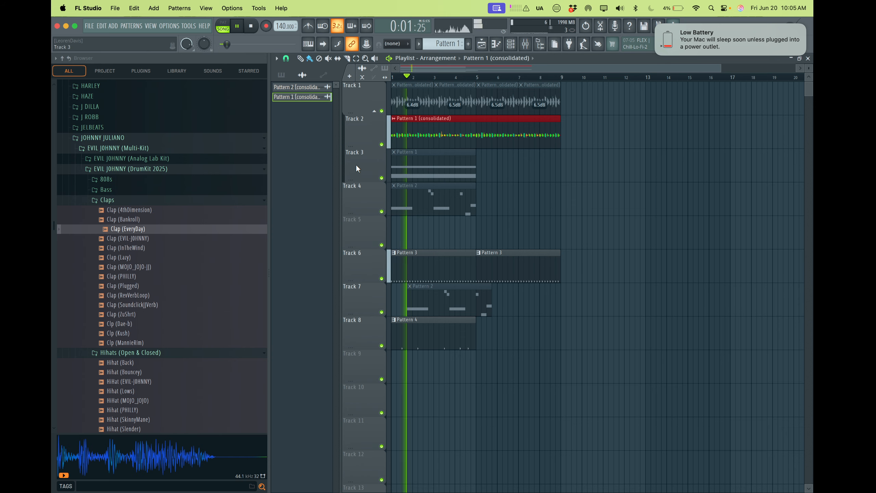
left_click(419, 329, "super")
key("super+b")
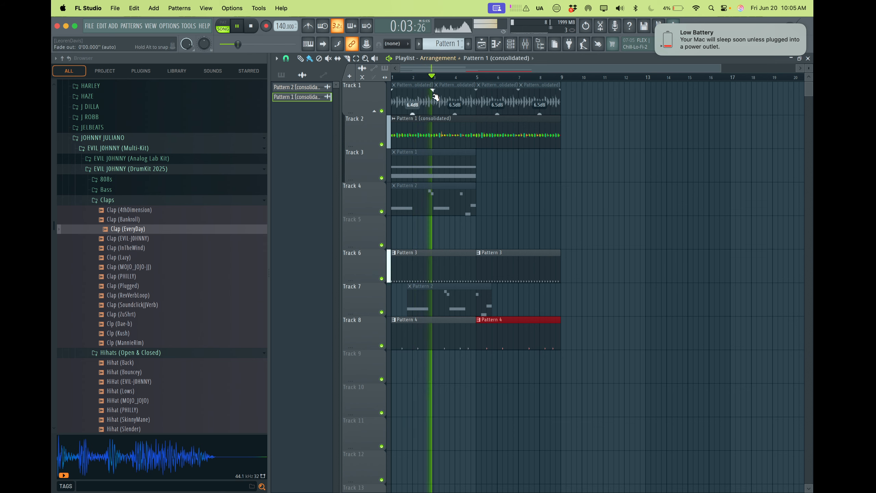
Step: Open Pattern 4 in the channel rack, collapse the Claps, Hihats and One Shots folders, and expand the Snares folder
double_click(420, 335)
left_click(124, 201)
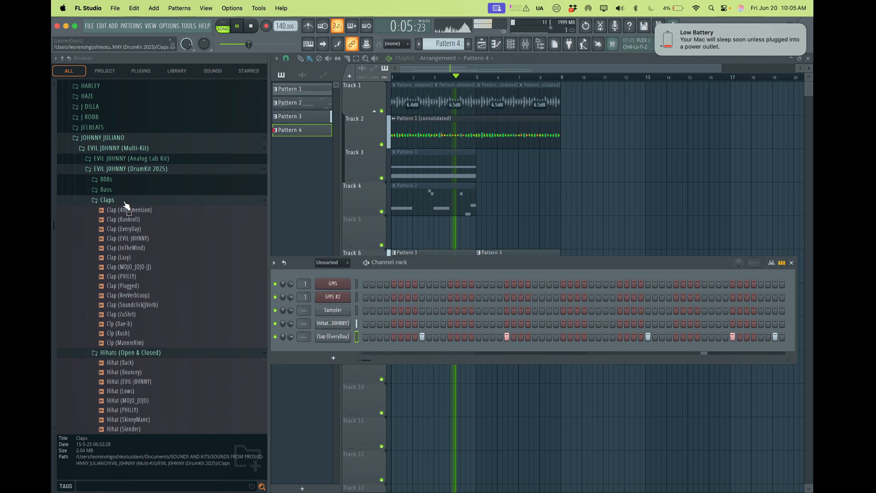
scroll(131, 307, "down", 10)
scroll(137, 308, "up", 4)
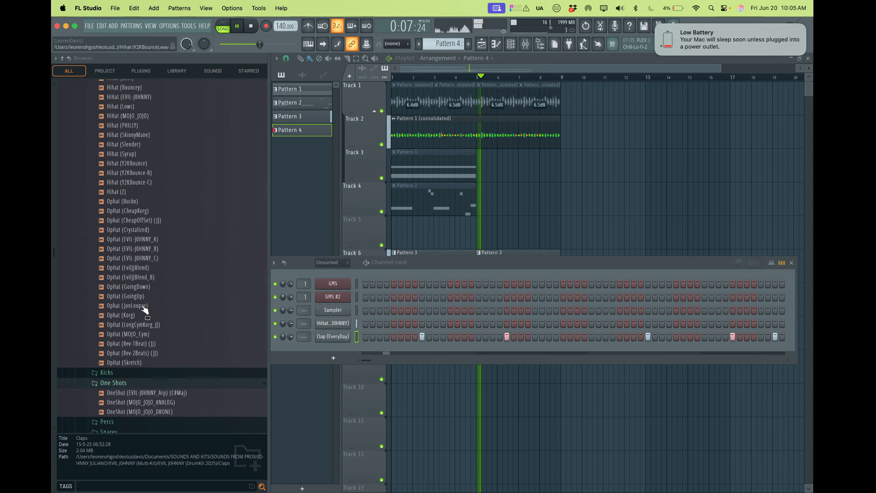
scroll(138, 276, "up", 3)
left_click(124, 209)
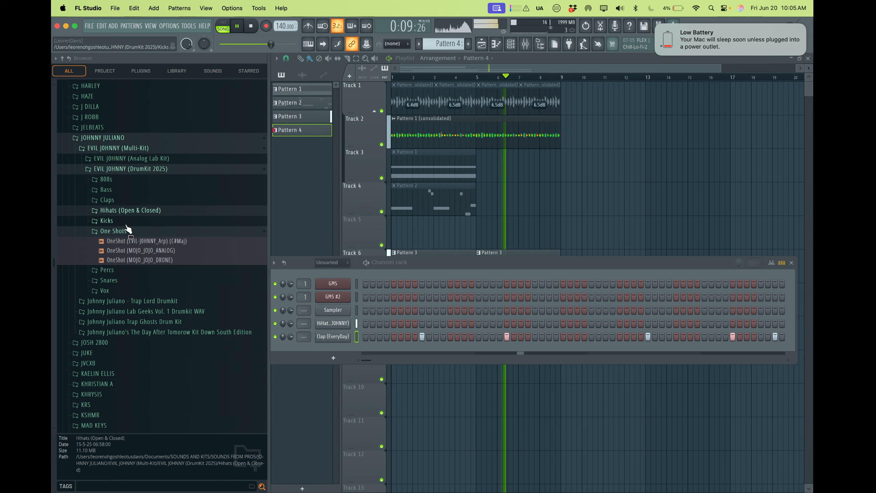
left_click(124, 210)
left_click(122, 211)
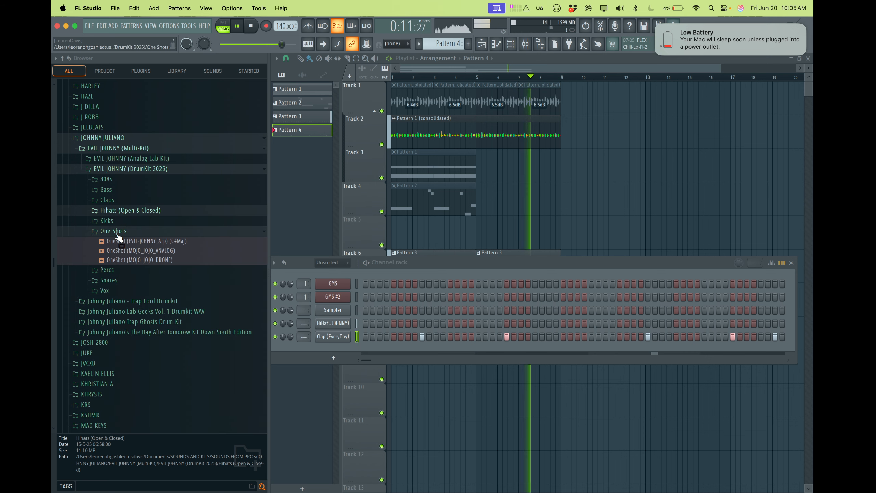
left_click(120, 231)
left_click(108, 252)
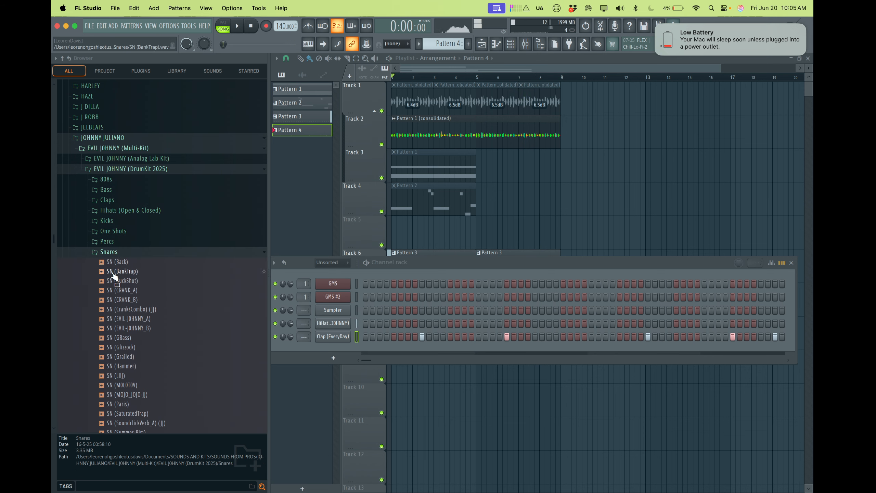
Step: Audition several snares from the Snares folder and add SN (CRANK_A) to the channel rack below the clap
left_click(115, 272)
key("space")
left_click(116, 310)
left_click(117, 301)
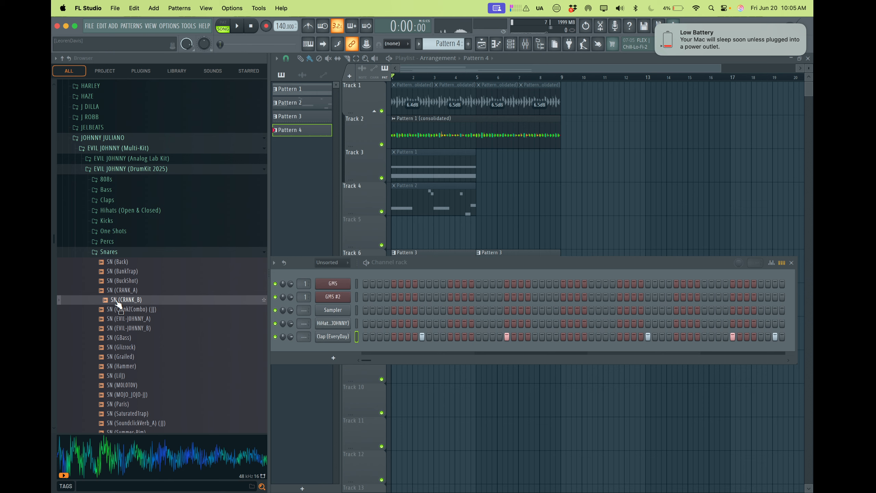
left_click(117, 292)
left_click_drag(119, 295, 135, 293)
left_click_drag(305, 342, 305, 345)
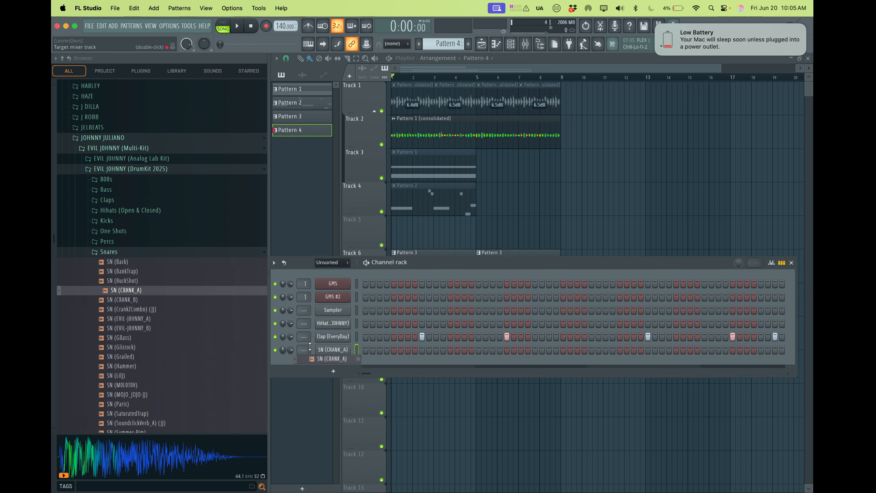
Step: Place SN (CRANK_A) hits in Pattern 4 on step 9 of bars 1 and 3 and steps 5 and 11 of bars 2 and 4
key("space")
left_click(422, 349)
left_click(506, 350)
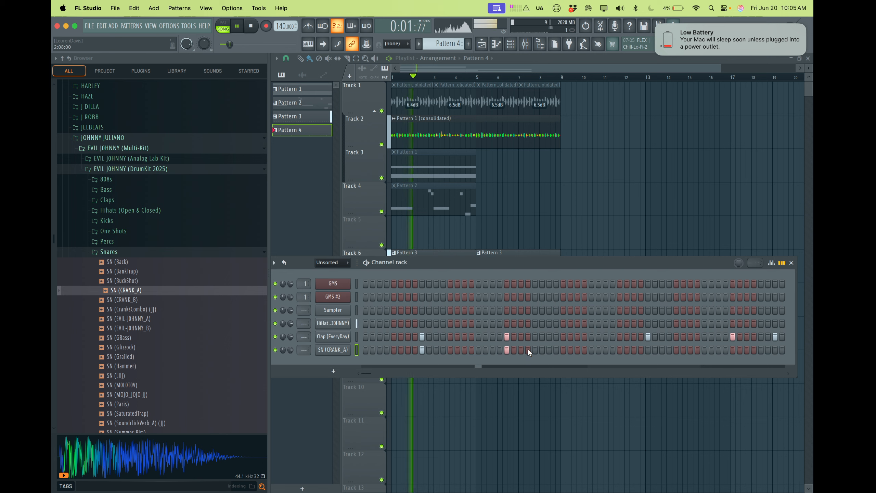
left_click(549, 349)
left_click(648, 350)
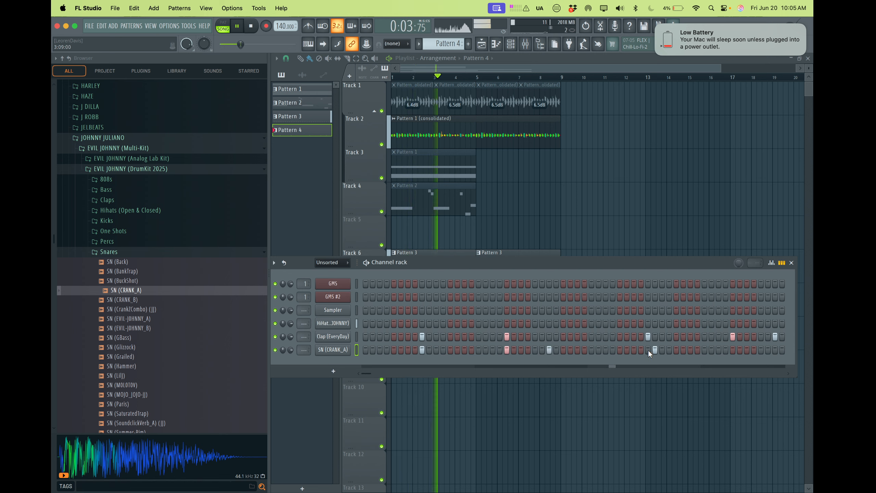
left_click(732, 350)
left_click(775, 350)
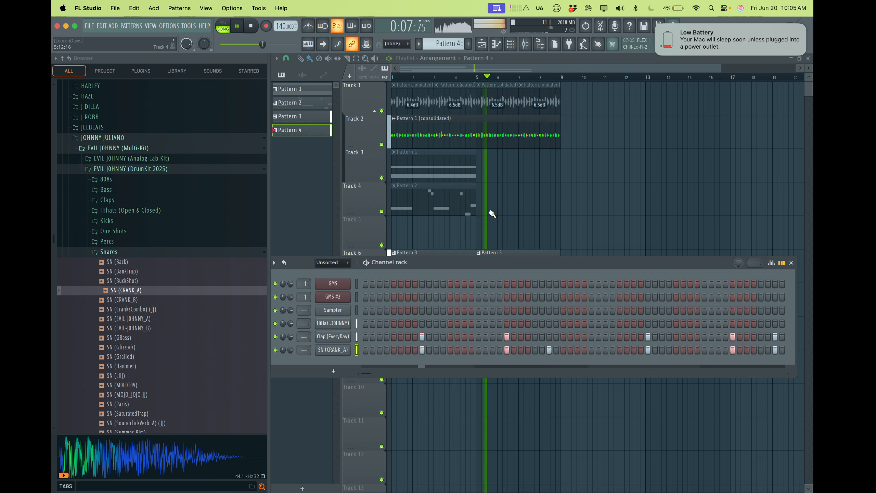
Step: Create Pattern 5, place its clip at the start of Track 9, and open it in the channel rack
left_click(510, 210)
right_click(532, 209)
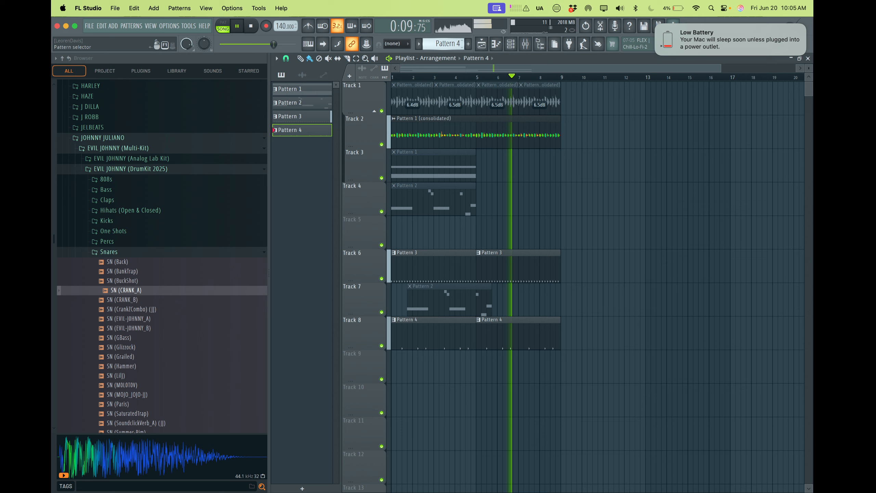
left_click(468, 44)
left_click_drag(427, 362, 403, 365)
double_click(400, 365)
key("space")
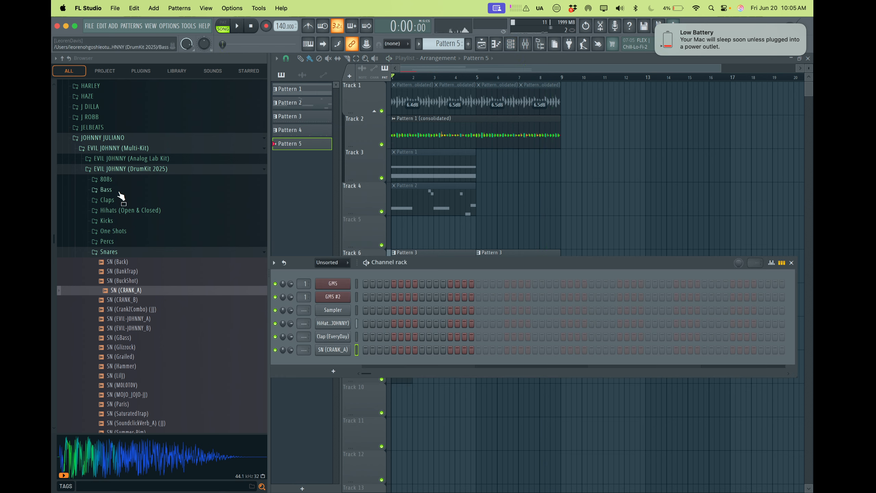
Step: Audition samples from the 808s folder and add 808 (EVIL-JOHNNY) (C) as a new channel above GMS
left_click(111, 179)
left_click(133, 227)
left_click(133, 218)
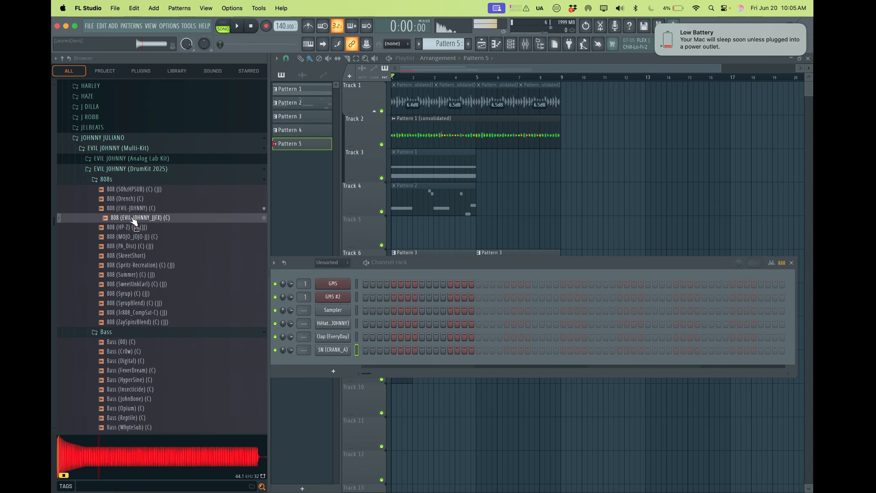
left_click_drag(133, 207, 328, 272)
key("space")
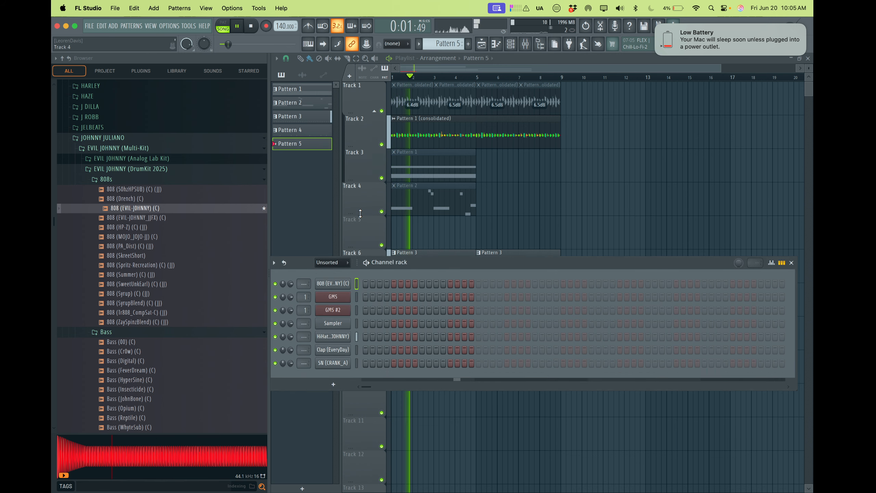
Step: Open the 808 (EVIL-JOHNNY) channel's piano roll in Pattern 5, place a D#8 note at the start of bar 1, and play it
key("F6")
key("F6")
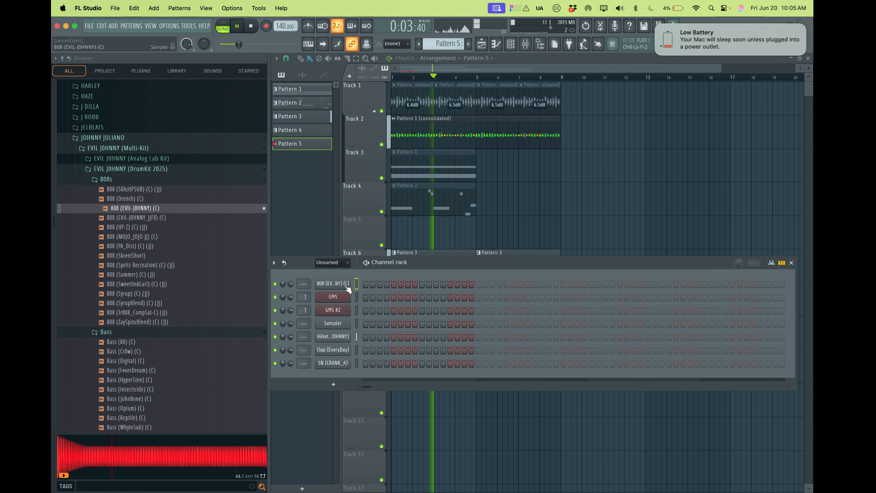
right_click(345, 287)
left_click(359, 283)
key("space")
left_click(330, 201)
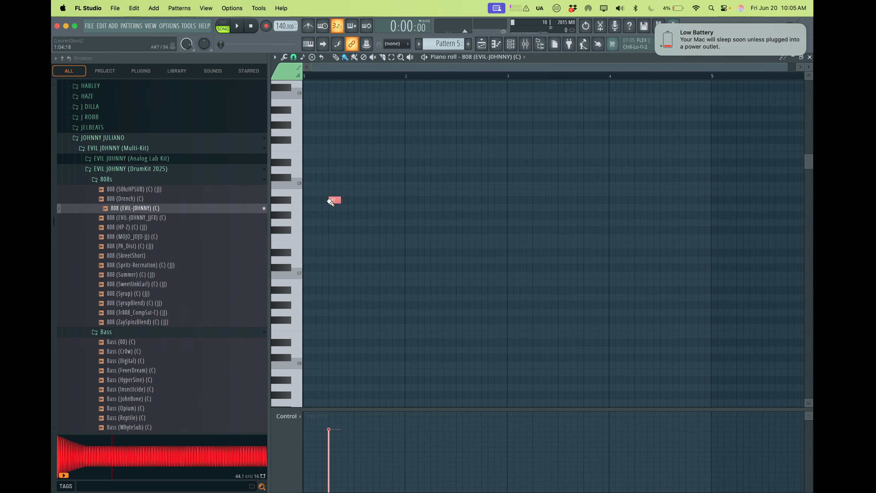
left_click_drag(334, 199, 314, 169)
key("space")
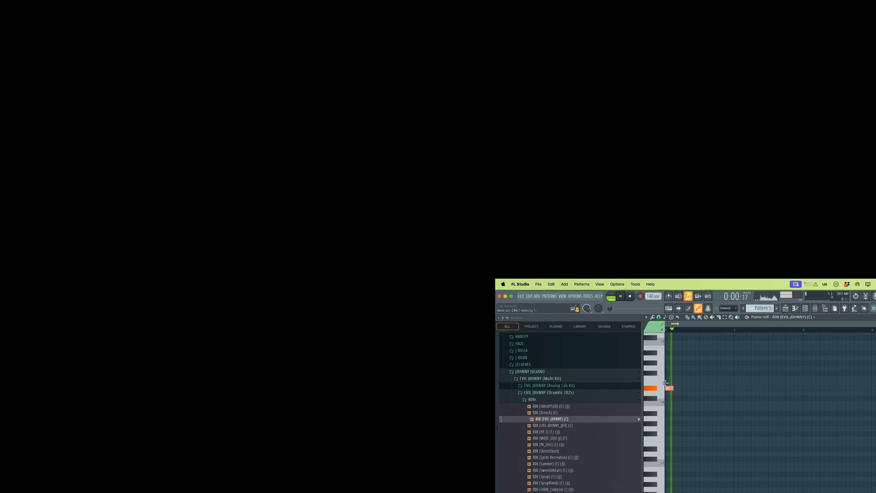
Step: Move the opening 808 (EVIL-JOHNNY) note down to a lower pitch and play the pattern to check it
key("space")
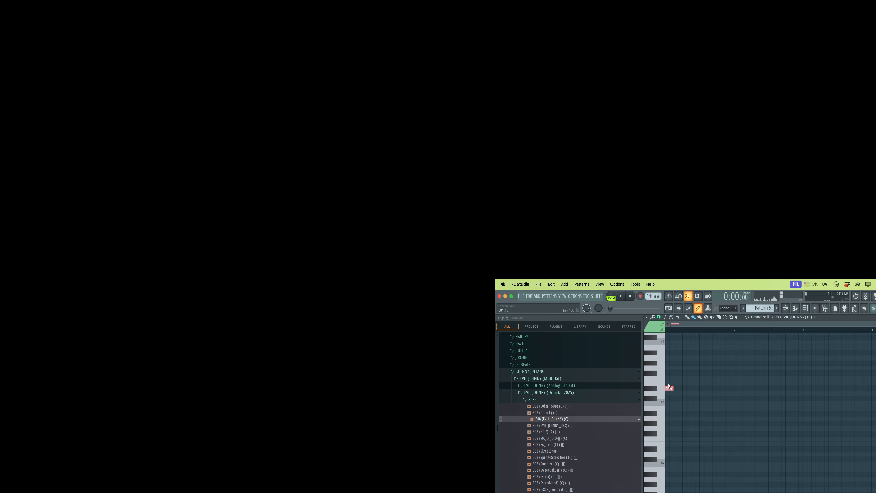
left_click_drag(668, 373, 668, 492)
key("space")
key("space")
key("space")
scroll(769, 412, "down", 2)
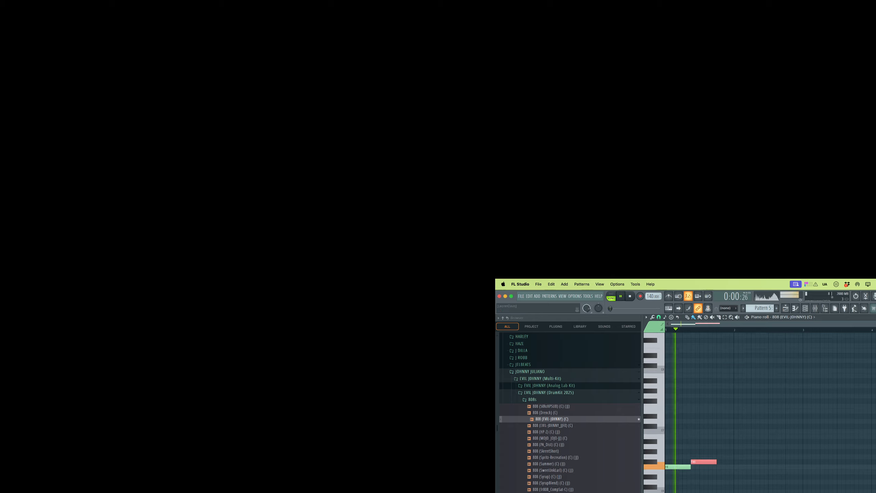
Step: Add two 808 notes at the opening note's pitch, starting on step 13 of bar 1 and step 3 of bar 2
scroll(717, 463, "down", 1)
left_click(722, 454)
left_click(753, 453)
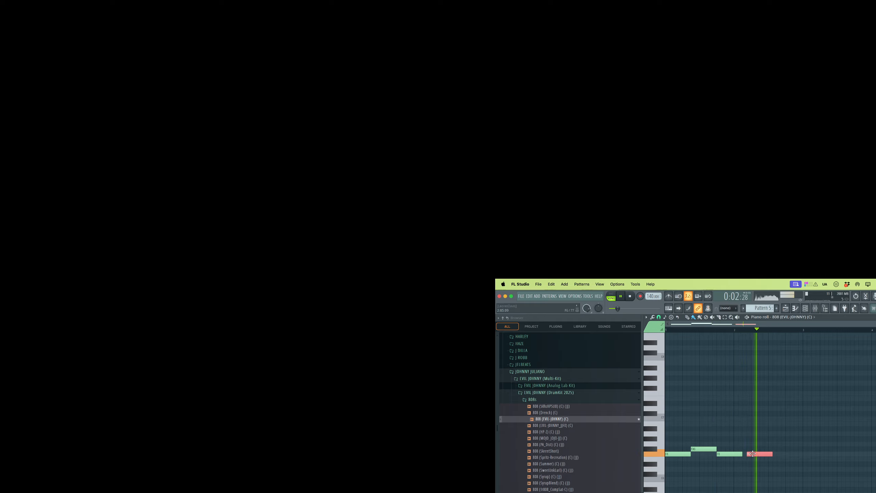
left_click_drag(753, 453, 747, 453)
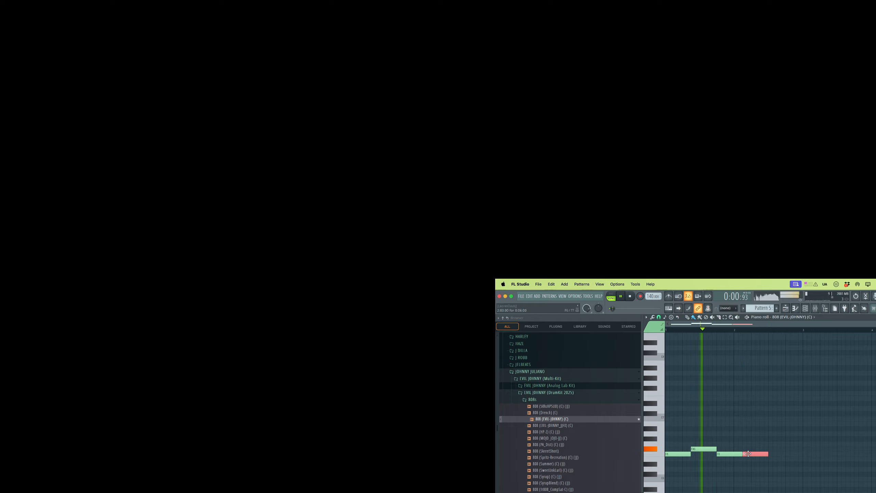
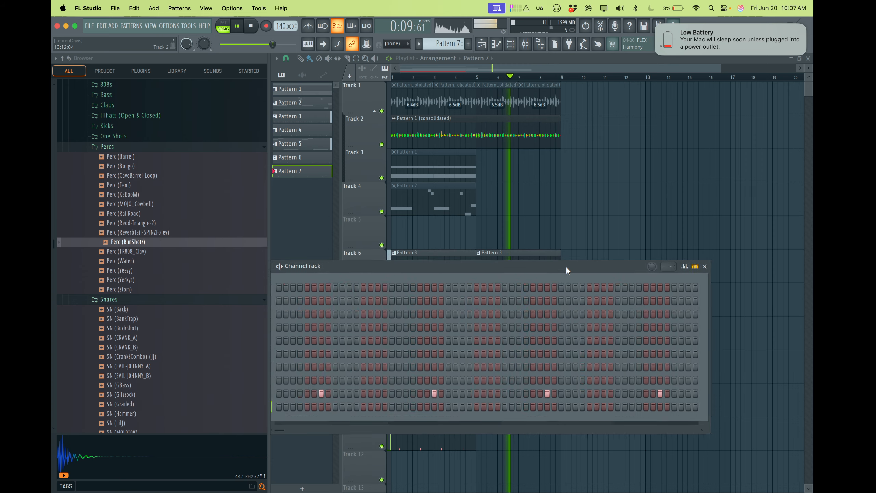
Step: Widen the channel rack and place Perc (RimShotz) hits in Pattern 7 on steps 9, 11, 13 and 15 of bar 4
left_click_drag(694, 303, 777, 303)
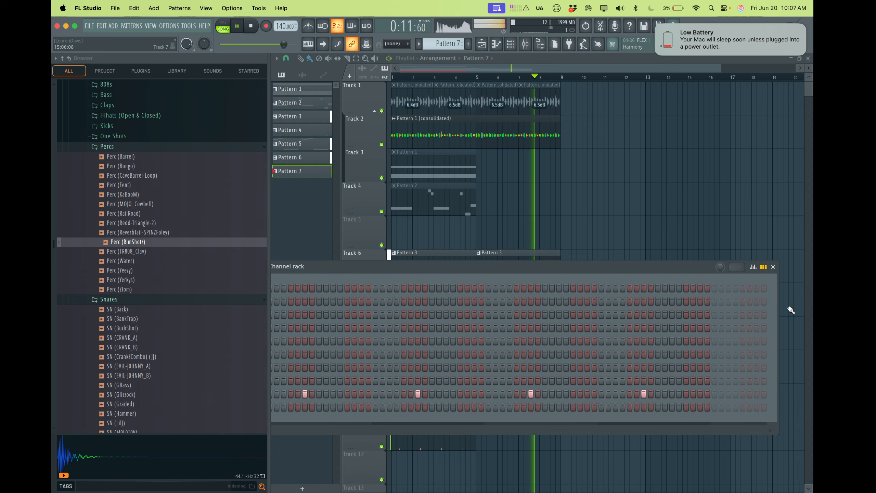
left_click(658, 406)
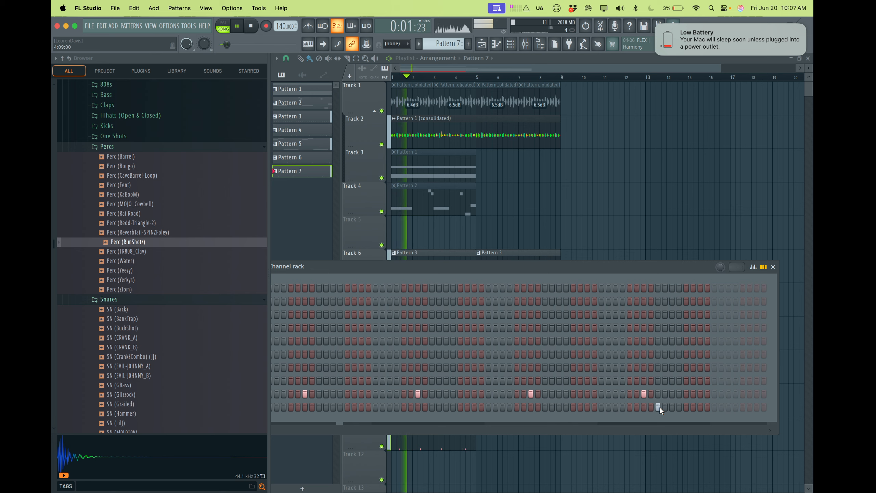
left_click(672, 407)
left_click(687, 406)
left_click(701, 407)
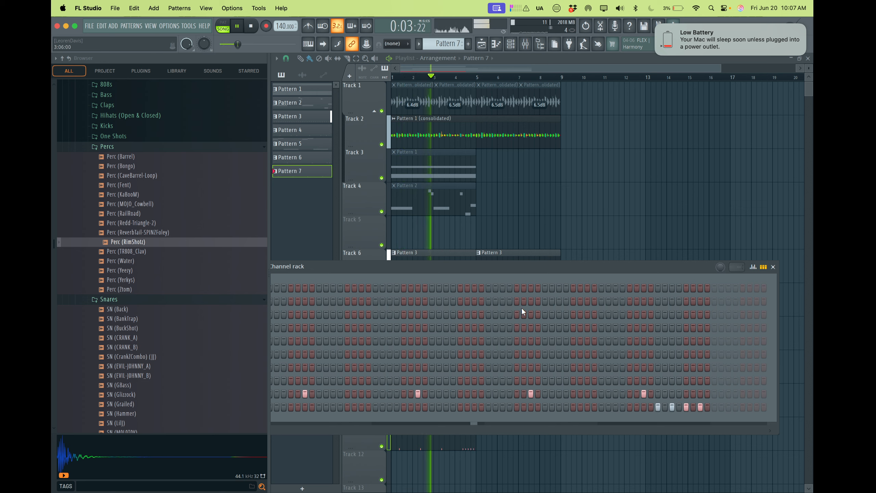
mouse_move(509, 264)
left_mouse_down()
mouse_move(531, 263)
mouse_move(502, 264)
left_mouse_up()
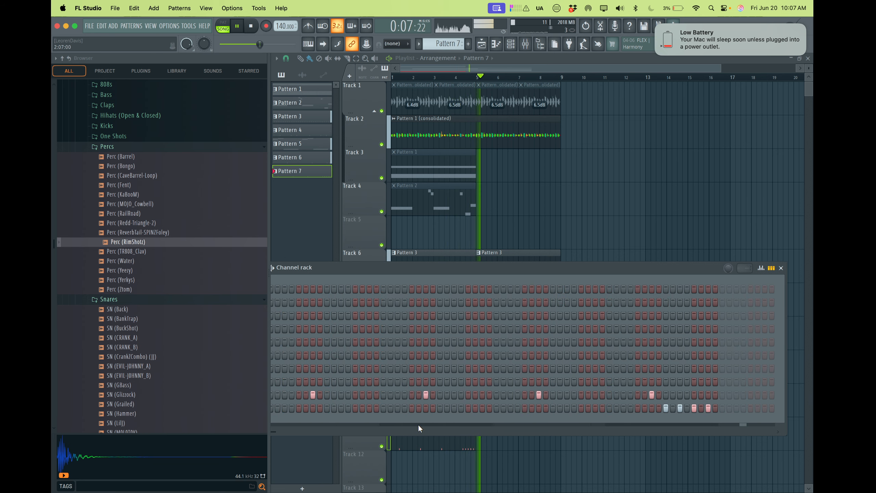
Step: Audition Perc (Yerkys) from the Percs folder and add it as a new channel below Perc (RimShotz)
key("F6")
key("F6")
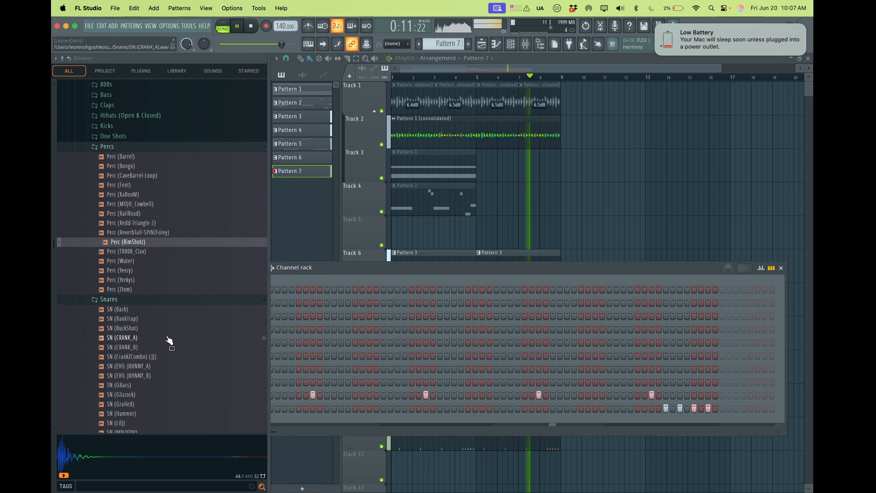
left_click(136, 280)
left_click_drag(137, 288, 302, 418)
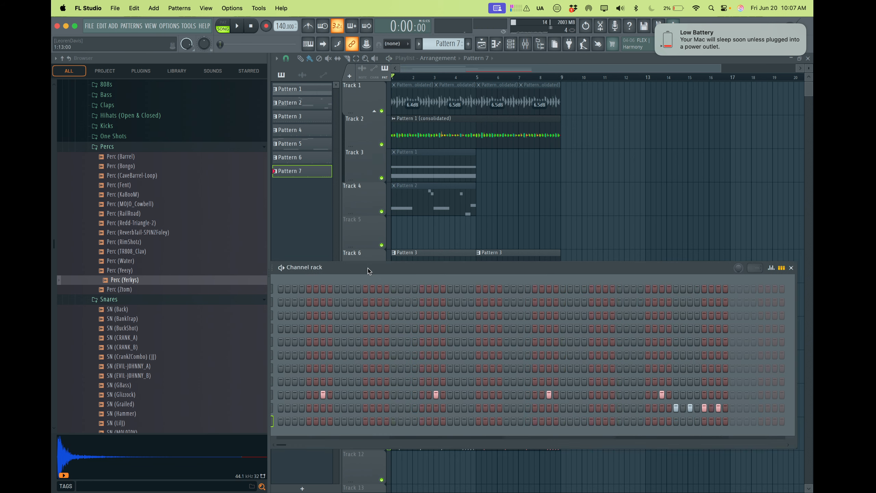
Step: Place Perc (Yerkys) hits on step 5 of bars 1 and 3, and remove the cowbell hits from those bars
left_click(366, 420)
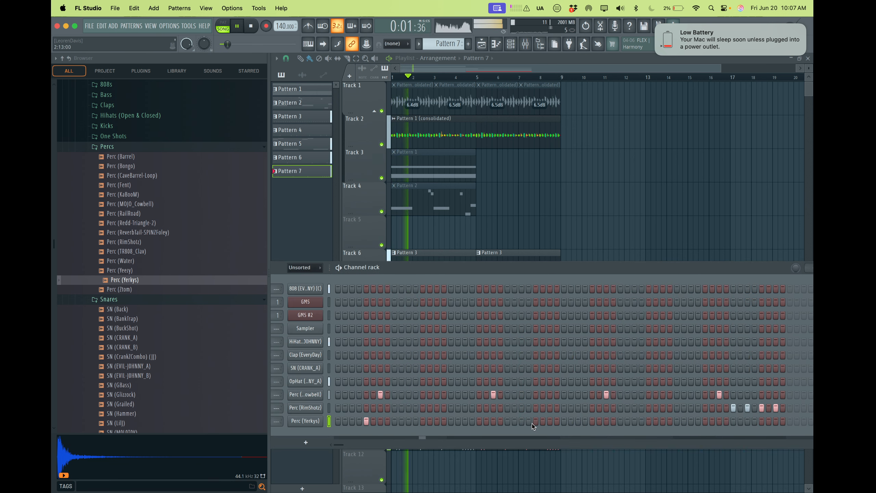
left_click(592, 421)
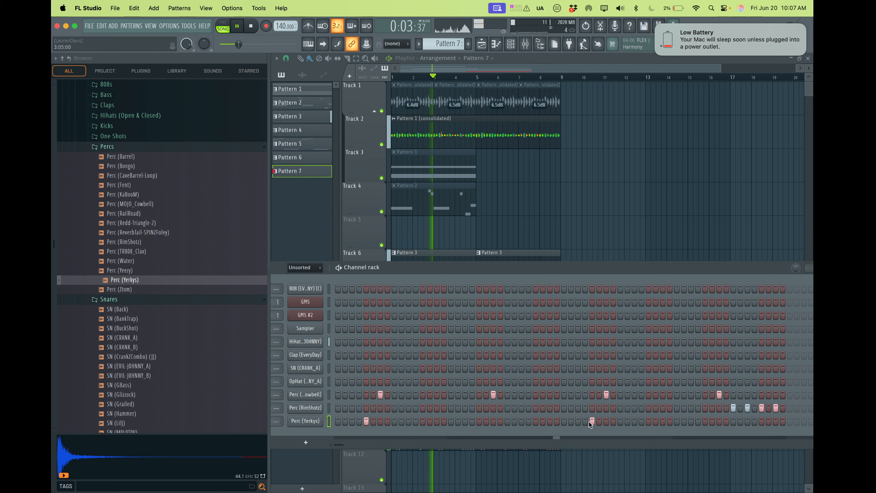
left_click(381, 394)
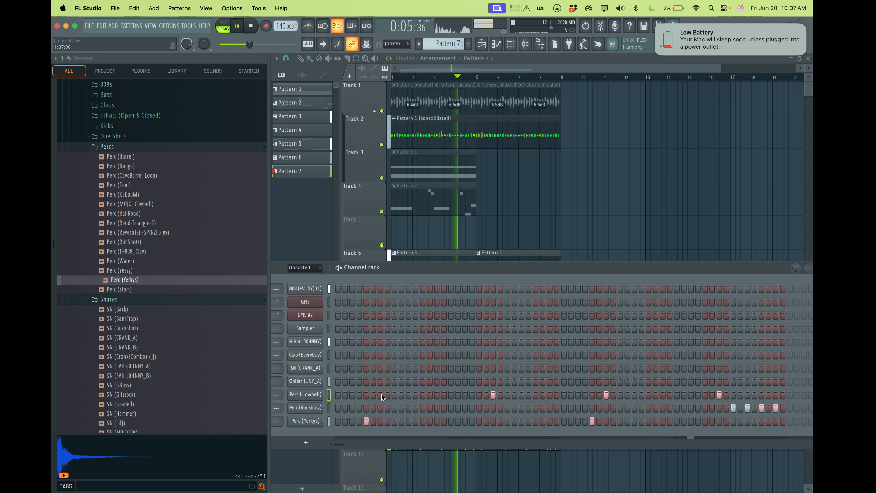
left_click(606, 395)
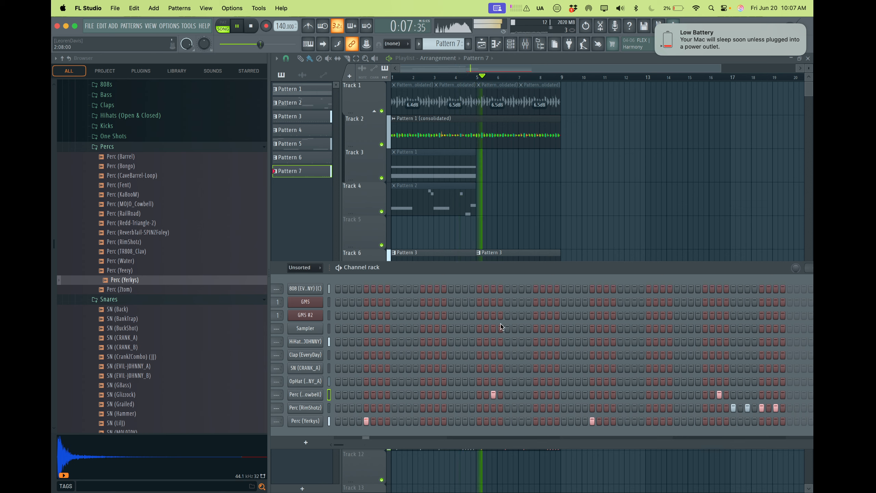
Step: Audition samples in the Percs folder and add Perc (TR808_Clav) as a new channel below Perc (Yerkys)
left_click(139, 214)
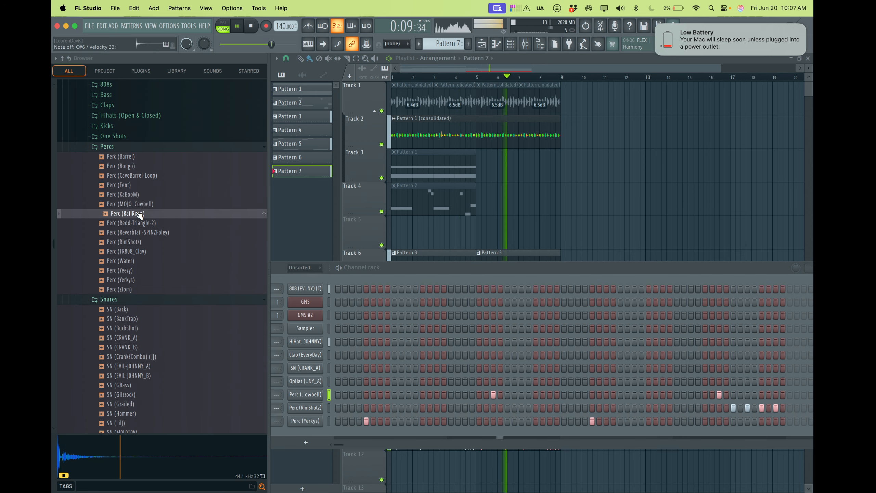
key("Up")
key("Up")
key("Up")
key("Up")
key("Down")
key("Down")
key("Down")
key("Down")
key("Down")
key("Down")
key("Down")
key("Down")
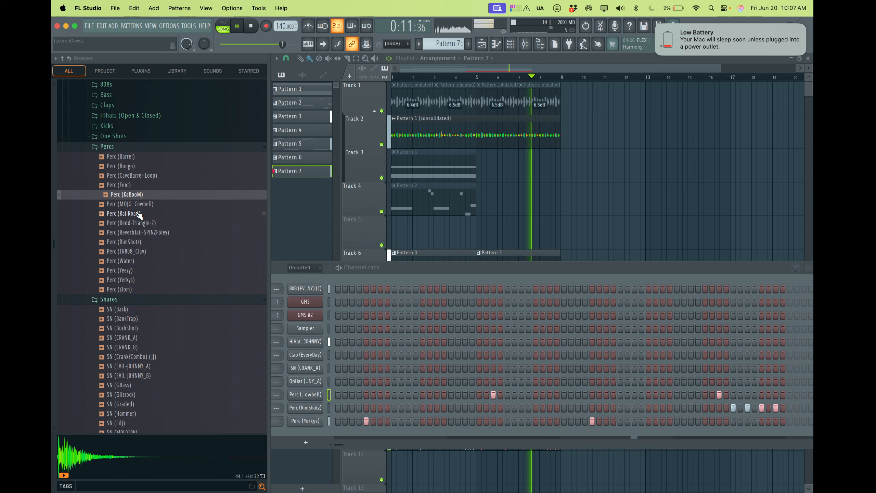
left_click_drag(149, 253, 331, 431)
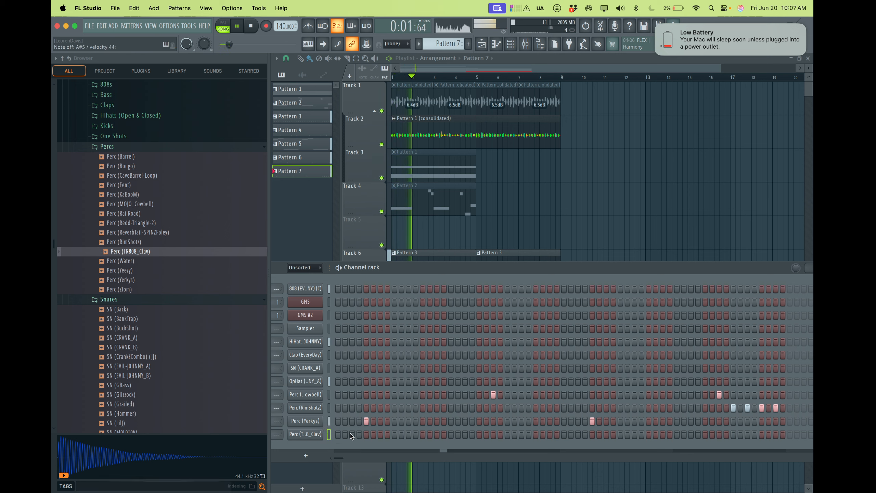
Step: Place Perc (TR808_Clav) hits on step 15 of bar 2 and steps 1 and 5 of bar 4, and replay the beat
left_click(550, 434)
left_click(676, 434)
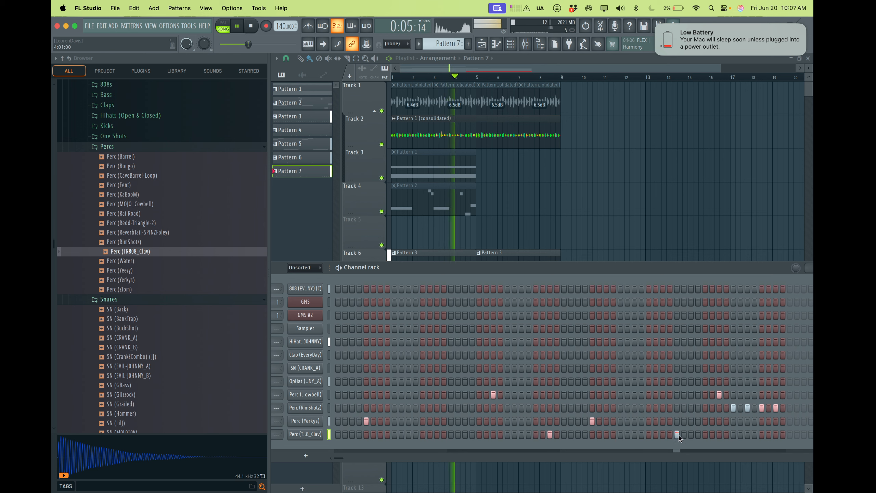
left_click(718, 434)
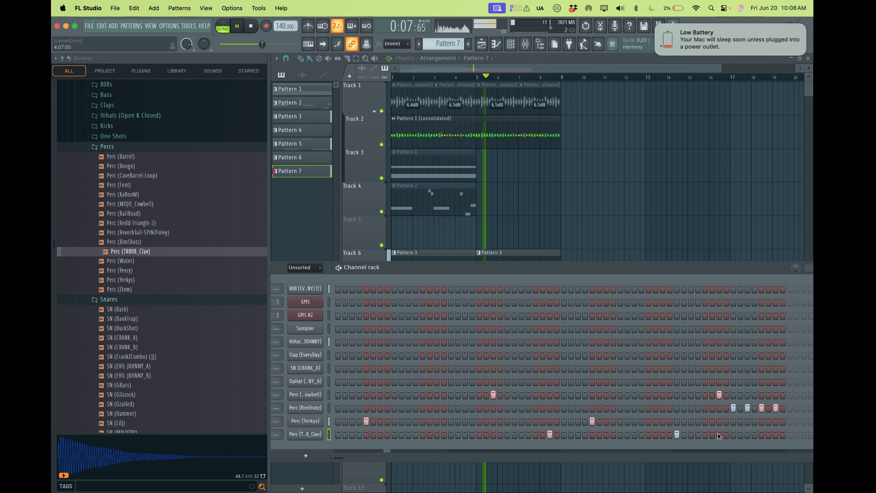
left_click(719, 434)
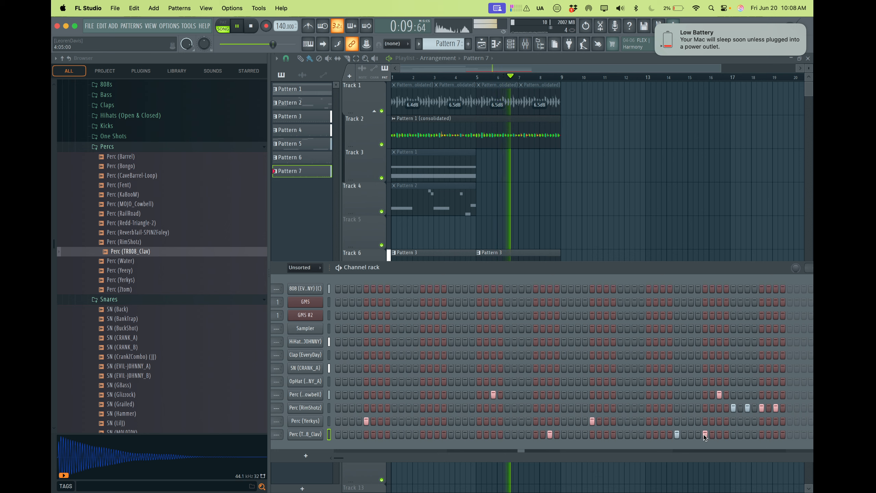
left_click(704, 434)
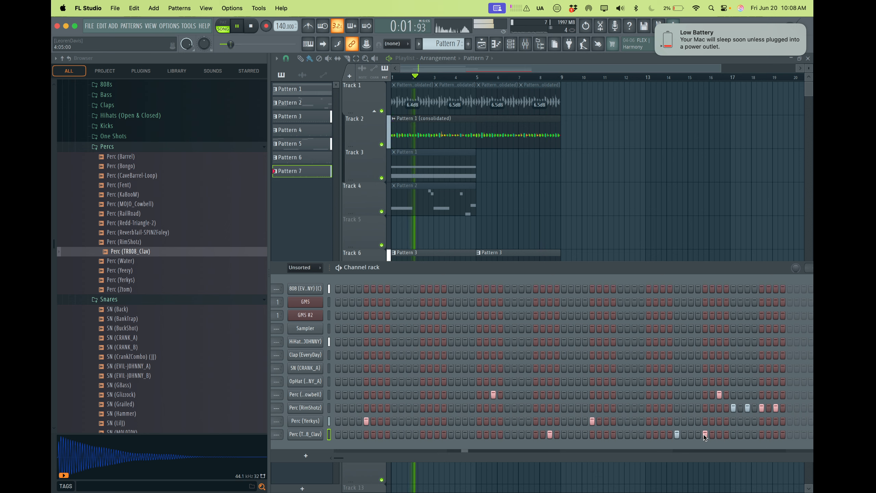
key("space")
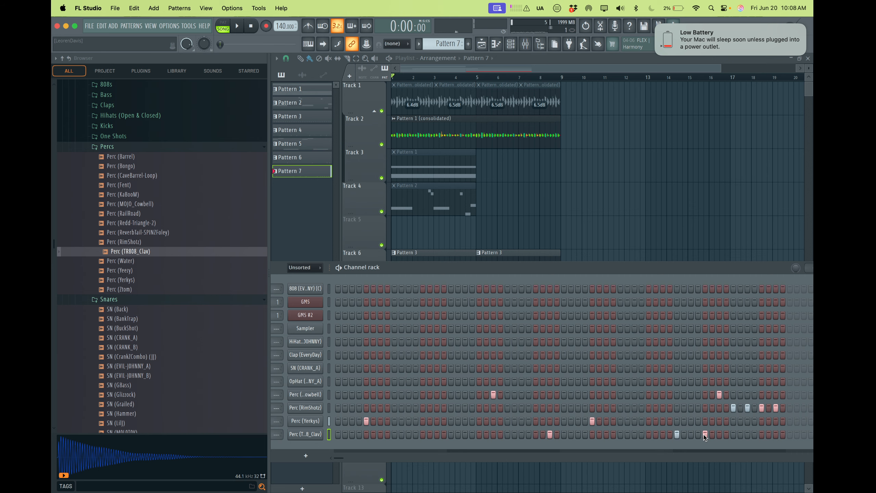
key("space")
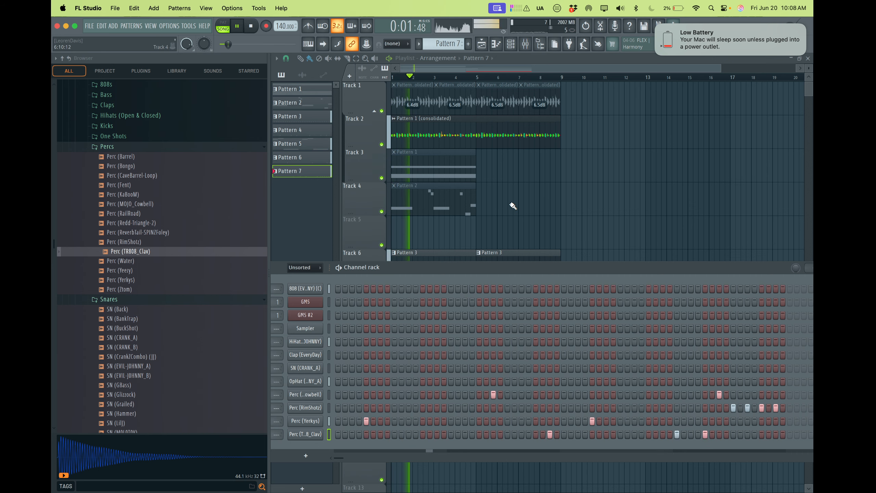
Step: Open the Pattern 1 (consolidated) clip's settings and show all channels in the channel rack
double_click(457, 146)
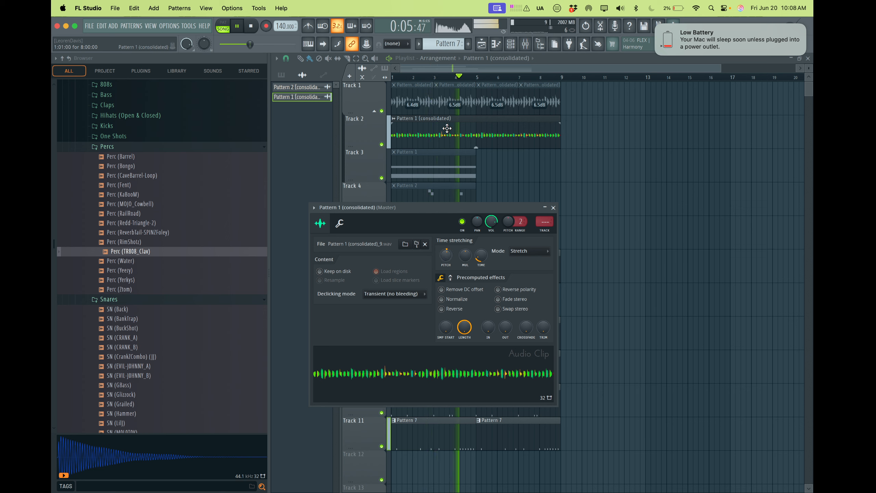
left_click(510, 44)
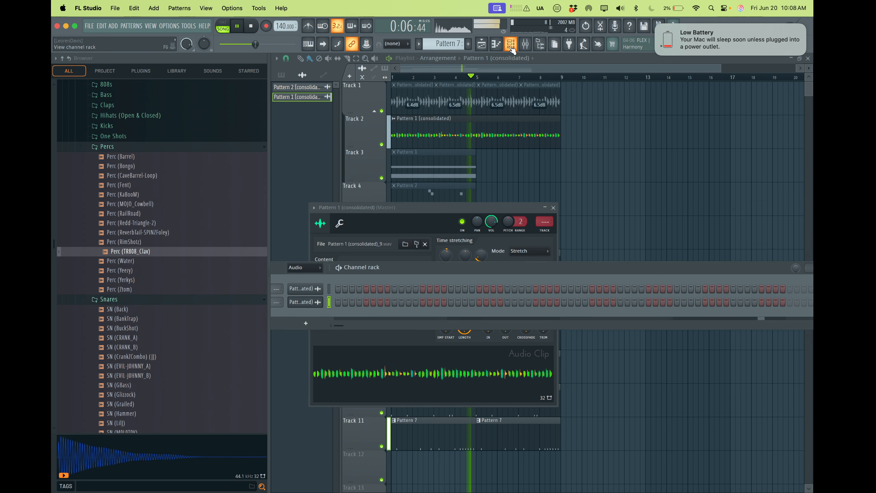
left_click(316, 269)
left_click(317, 278)
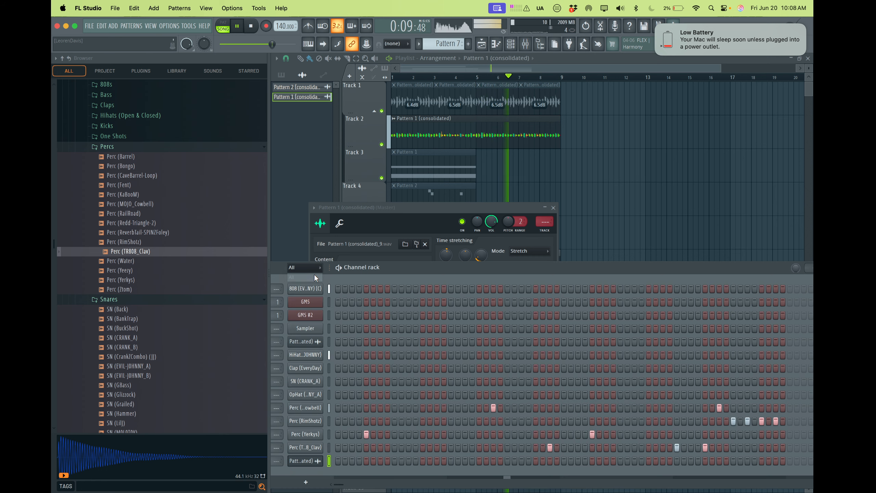
Step: Set the 808 (EVIL-JOHNNY) channel's root note to E5, play the arrangement, and close the channel settings and rack
left_click(320, 292)
key("space")
left_click(346, 117)
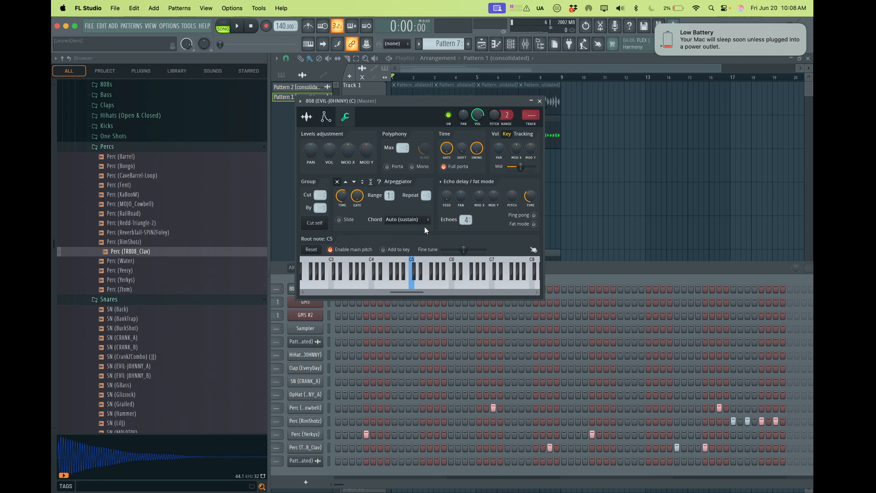
right_click(424, 280)
key("space")
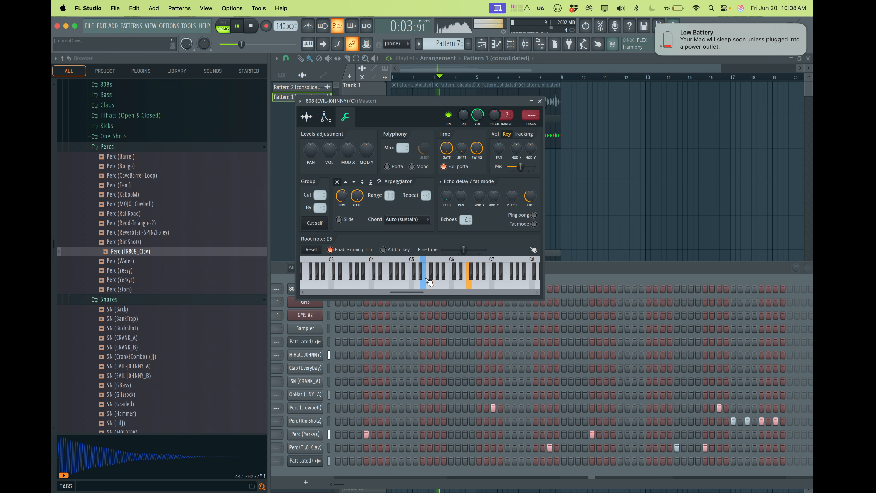
left_click(539, 100)
key("F6")
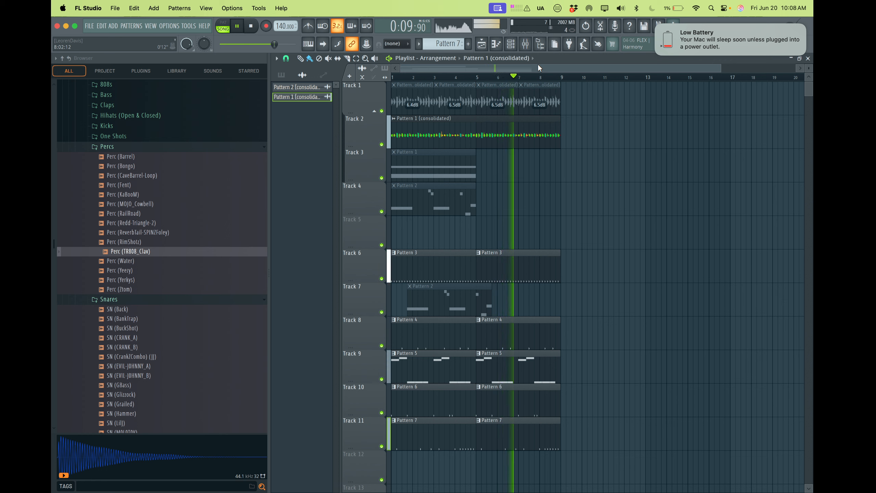
key("space")
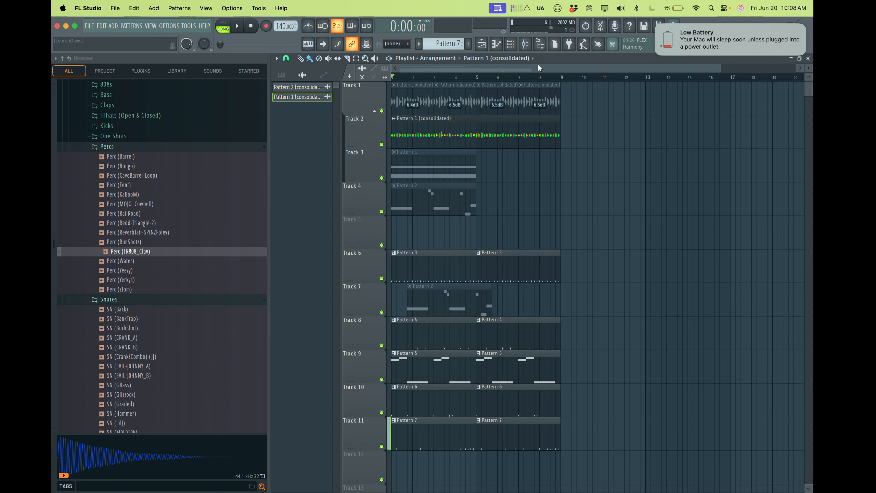